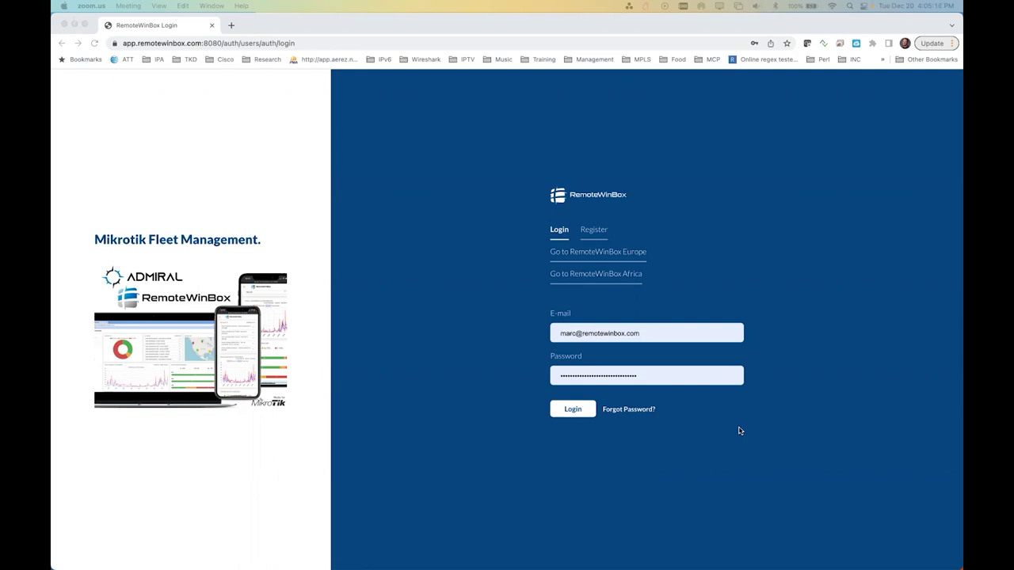
# Sign in and check the Routers donut's Online, Offline and Permission Issue counts
pyautogui.click(573, 410)
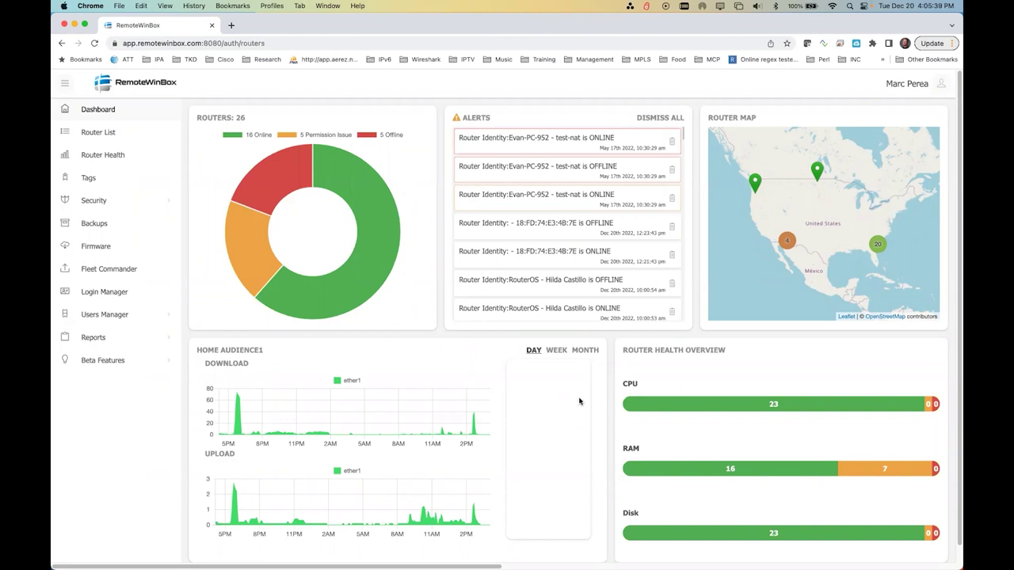
pyautogui.moveTo(283, 186)
pyautogui.moveTo(355, 230)
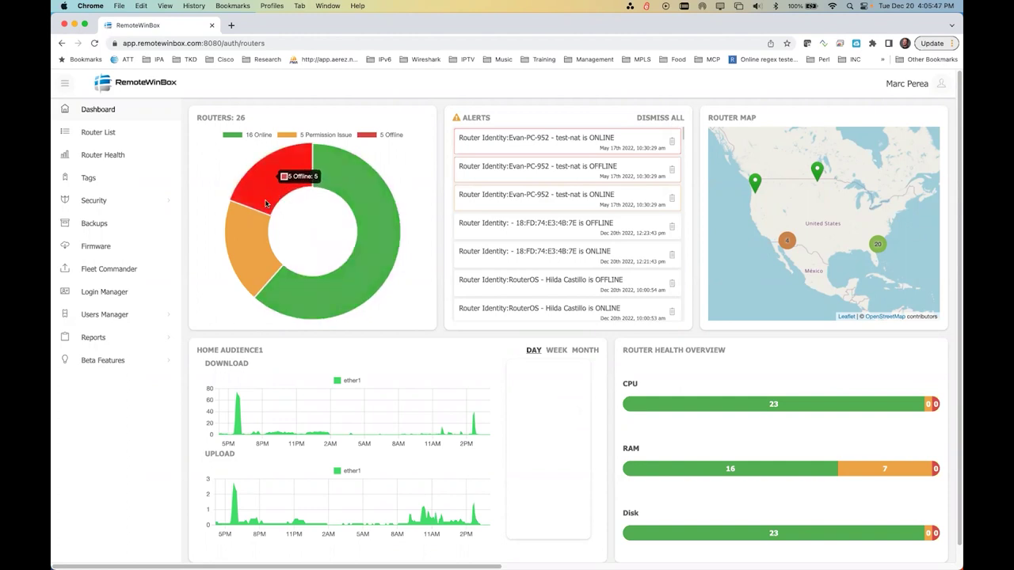
pyautogui.moveTo(256, 234)
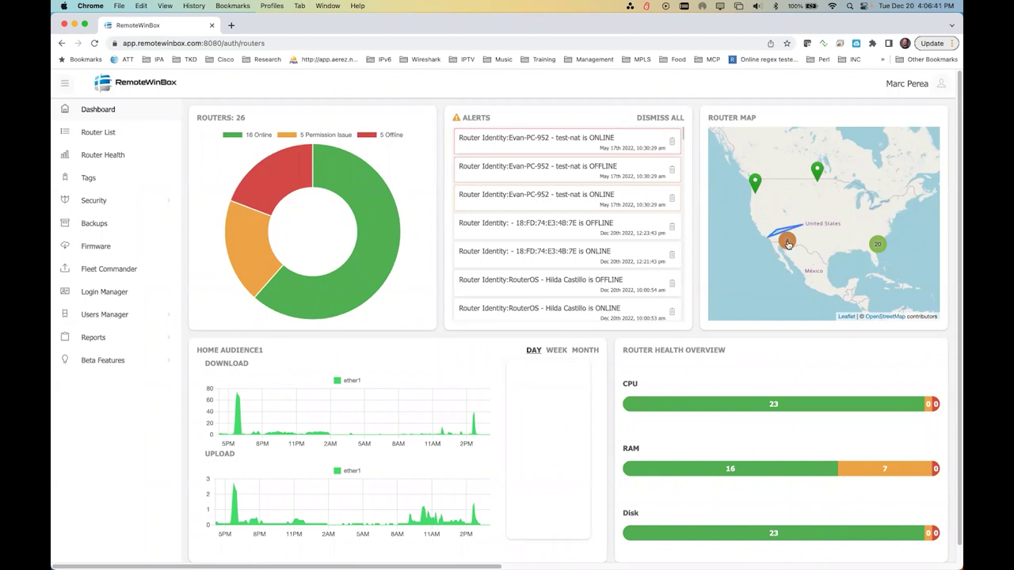
# Zoom the router map into the southwestern cluster and pan to show more of the US
pyautogui.click(787, 243)
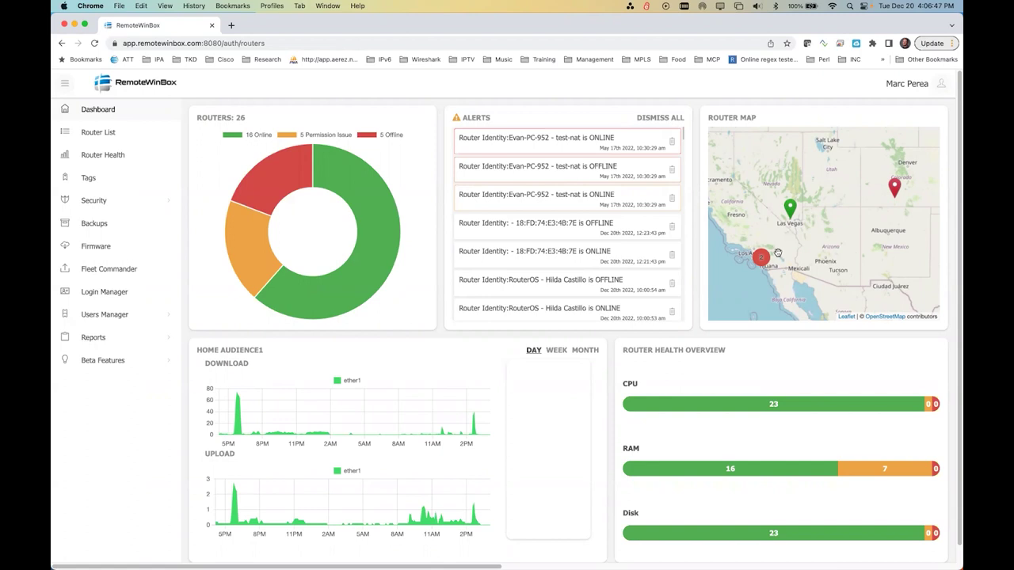
pyautogui.scroll(2, 853, 228)
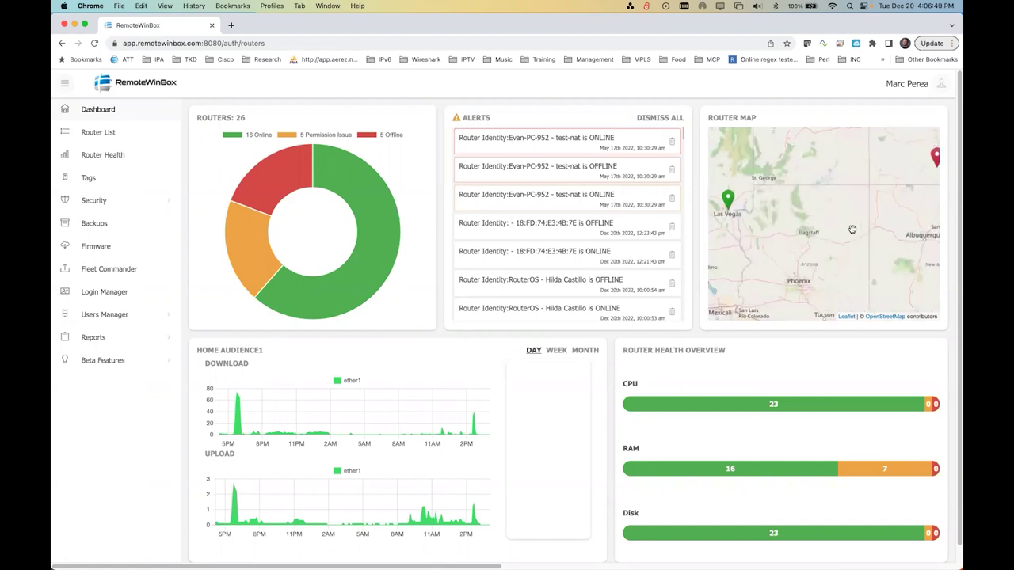
pyautogui.scroll(-2, 852, 229)
pyautogui.scroll(-1, 852, 229)
pyautogui.moveTo(852, 229); pyautogui.dragTo(790, 247)
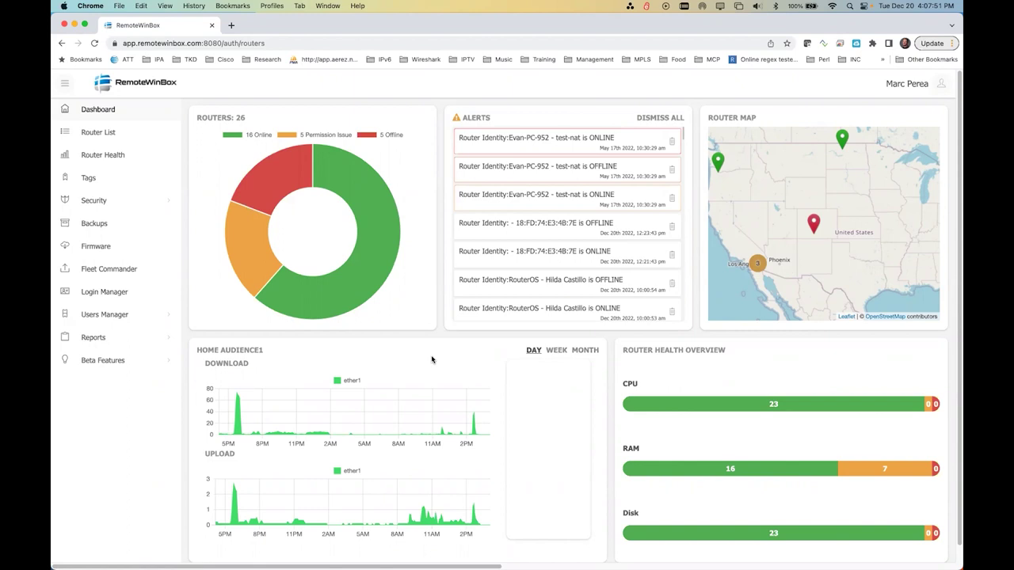
# Read values on the Home Audience1 download chart, then go to the Router List
pyautogui.moveTo(402, 378)
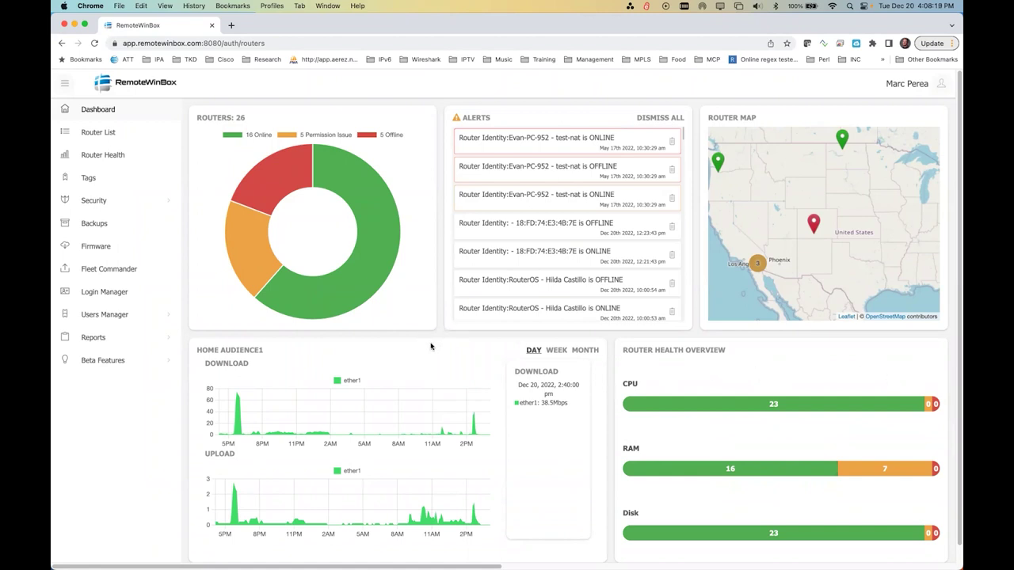
pyautogui.click(114, 135)
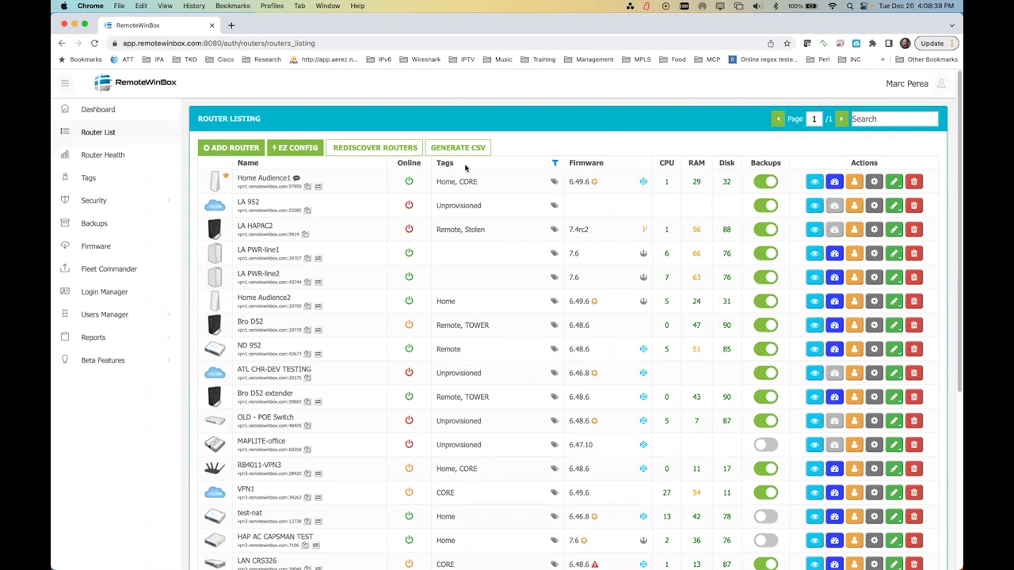
# Sort routers by the Online column so permission-issue routers like Bro DS2 come first
pyautogui.click(410, 165)
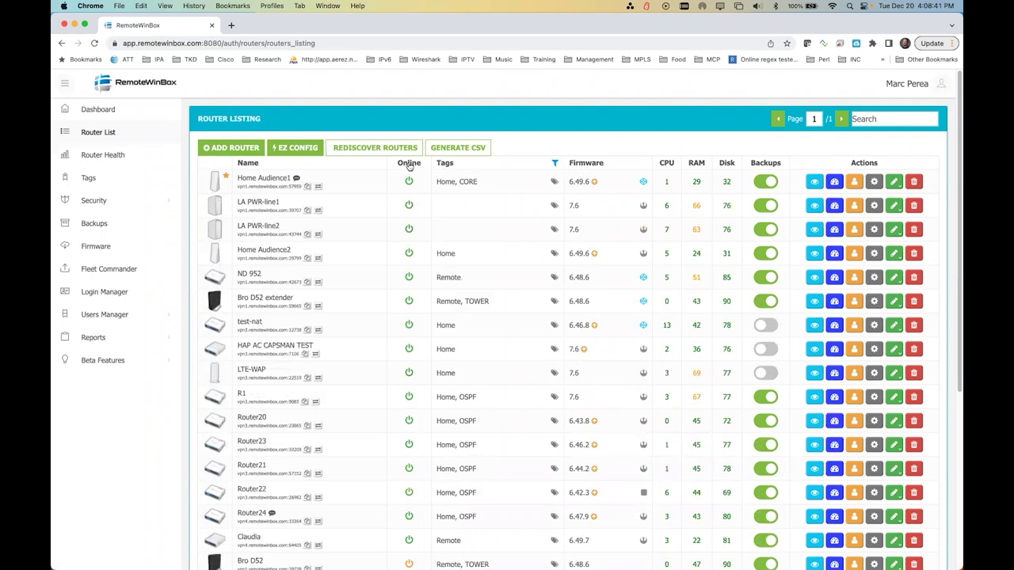
pyautogui.click(410, 165)
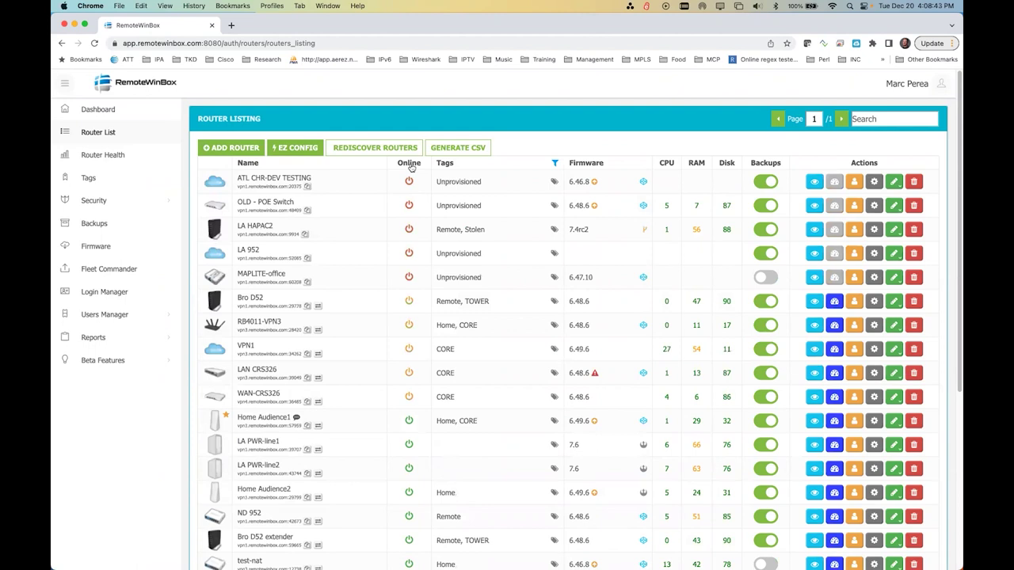
pyautogui.moveTo(407, 205)
pyautogui.moveTo(408, 304)
pyautogui.click(409, 166)
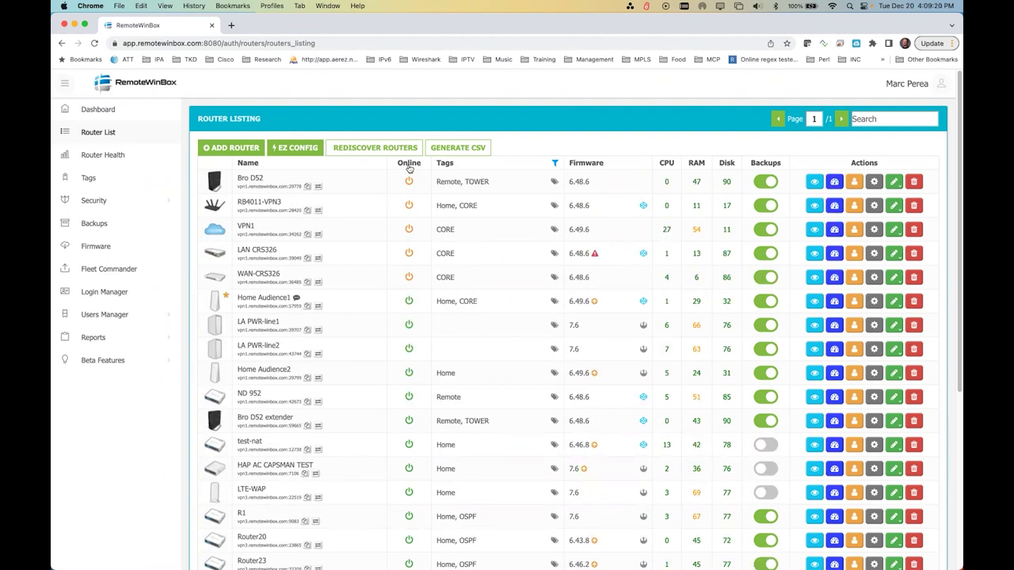
# Put online routers on top and filter the list to routers tagged Home and OSPF
pyautogui.click(408, 166)
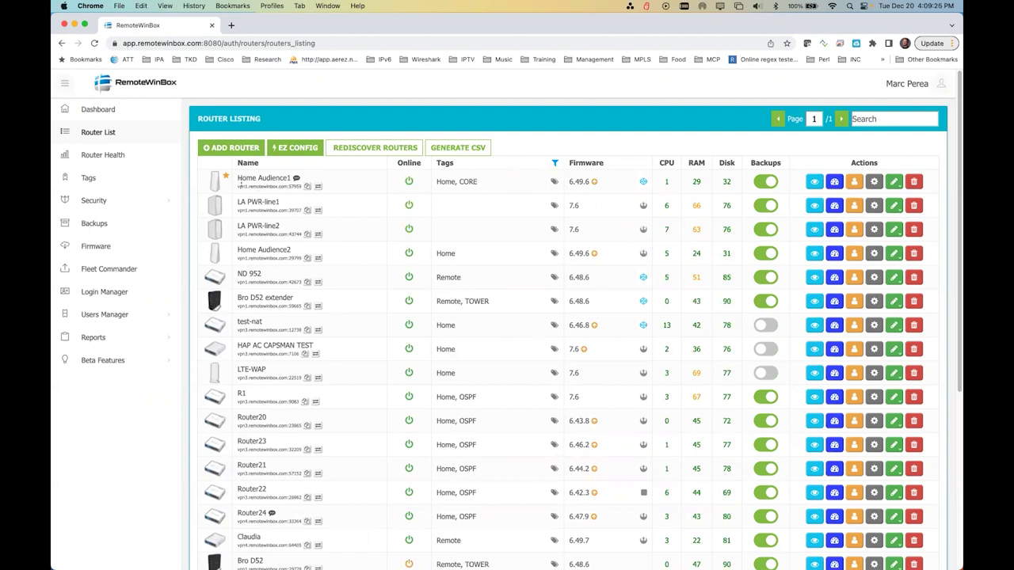
pyautogui.moveTo(218, 184)
pyautogui.click(556, 164)
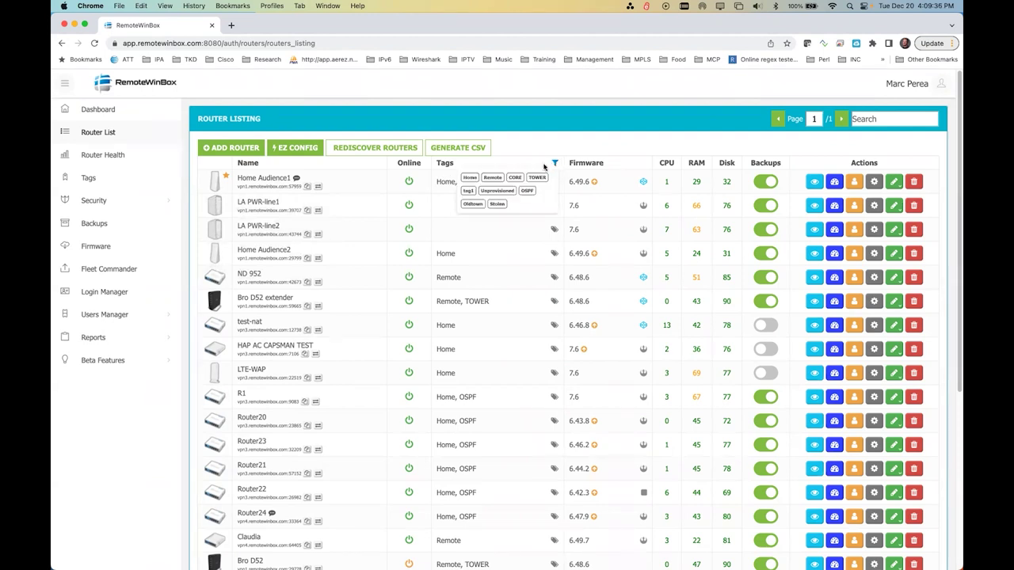
pyautogui.click(479, 179)
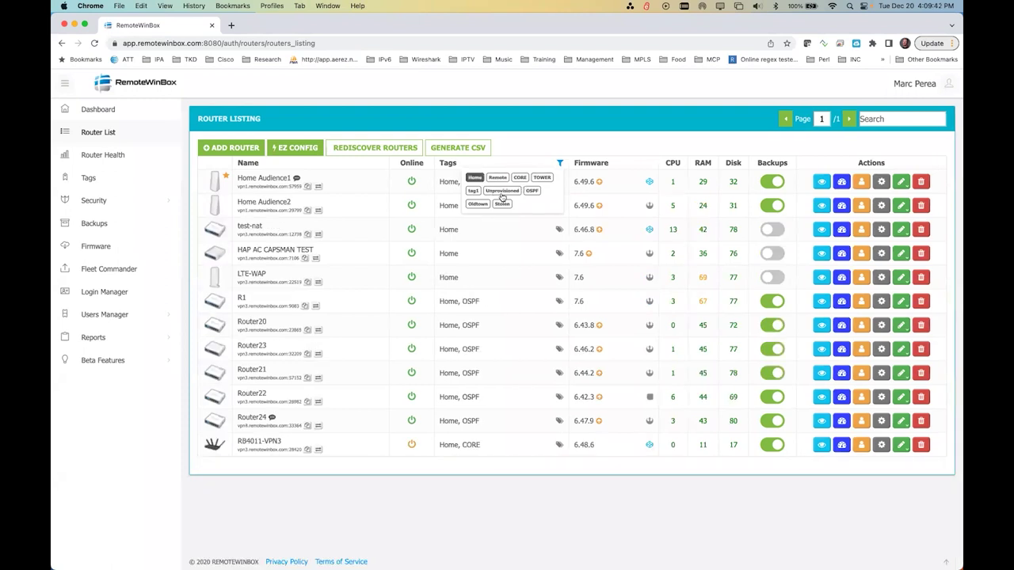
pyautogui.click(533, 191)
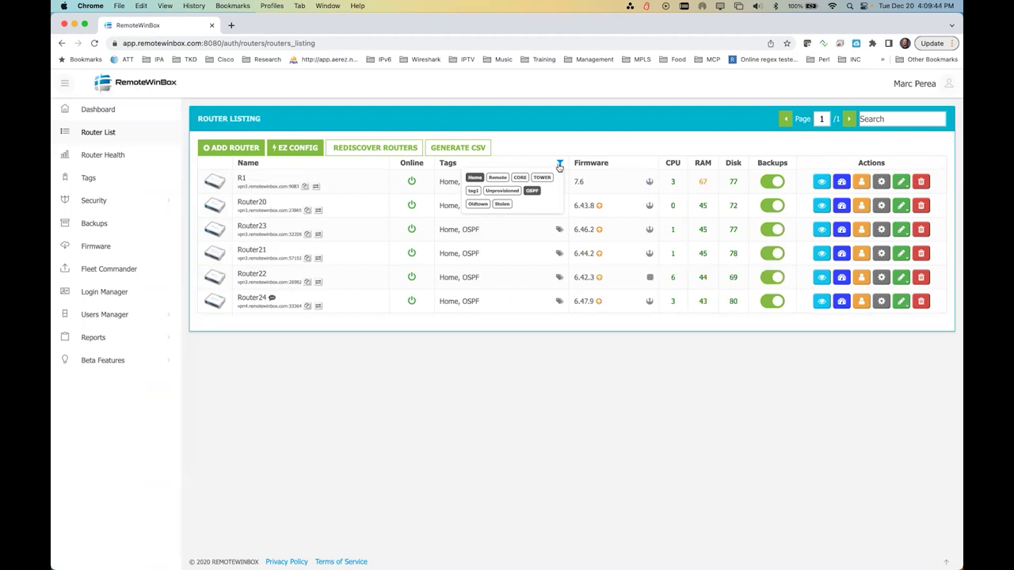
pyautogui.click(560, 163)
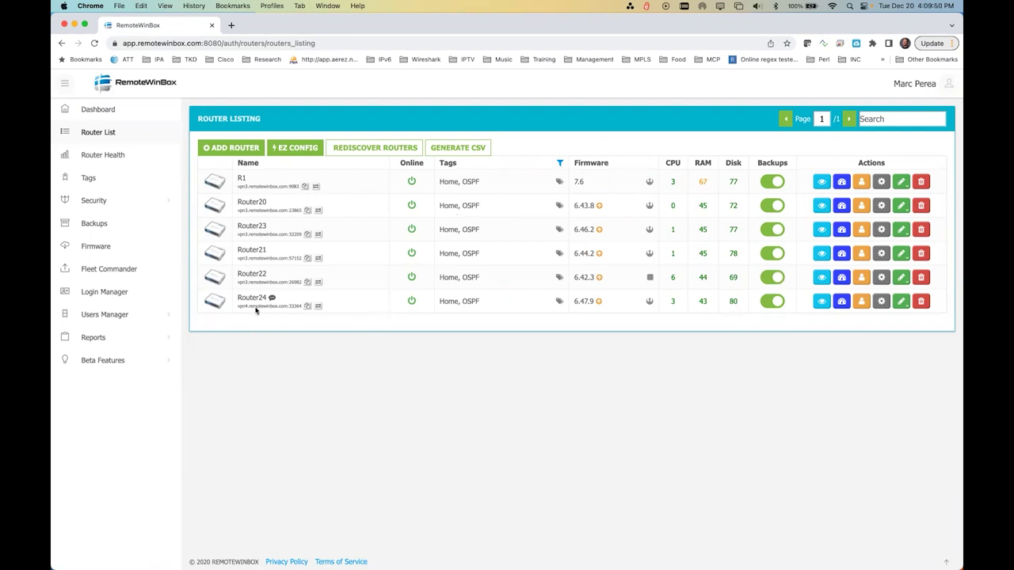
# Search the router list for r6
pyautogui.moveTo(272, 298)
pyautogui.click(871, 119)
pyautogui.write('r6')
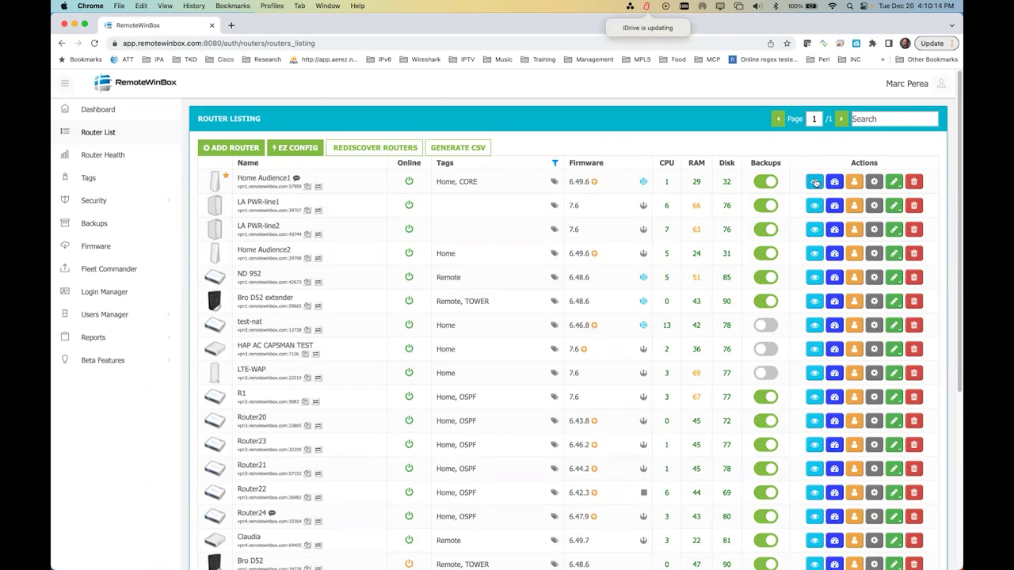
# Show Home Audience1's health page in historical mode over a WEEK, after checking LIVE charts
pyautogui.click(815, 182)
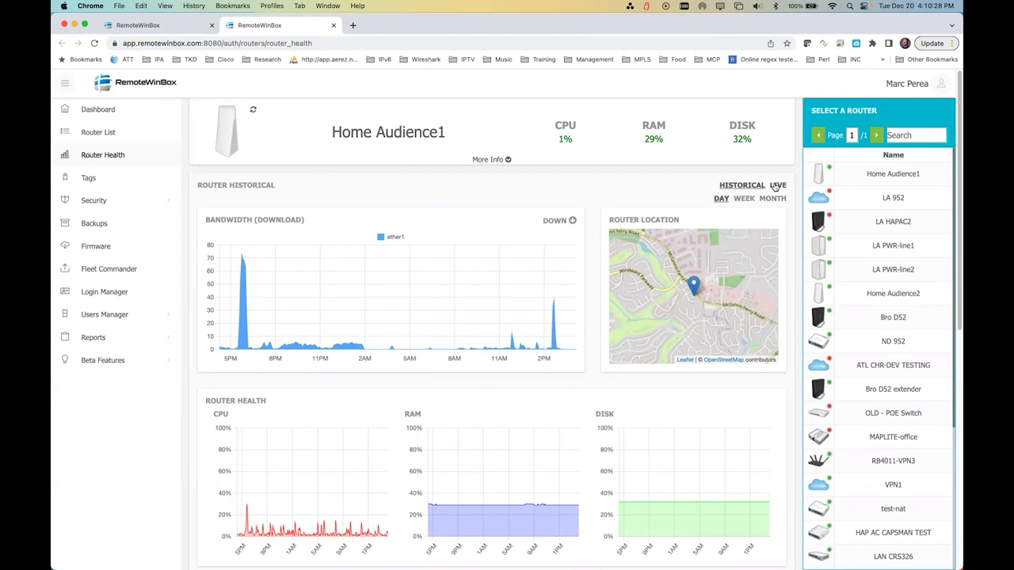
pyautogui.click(776, 185)
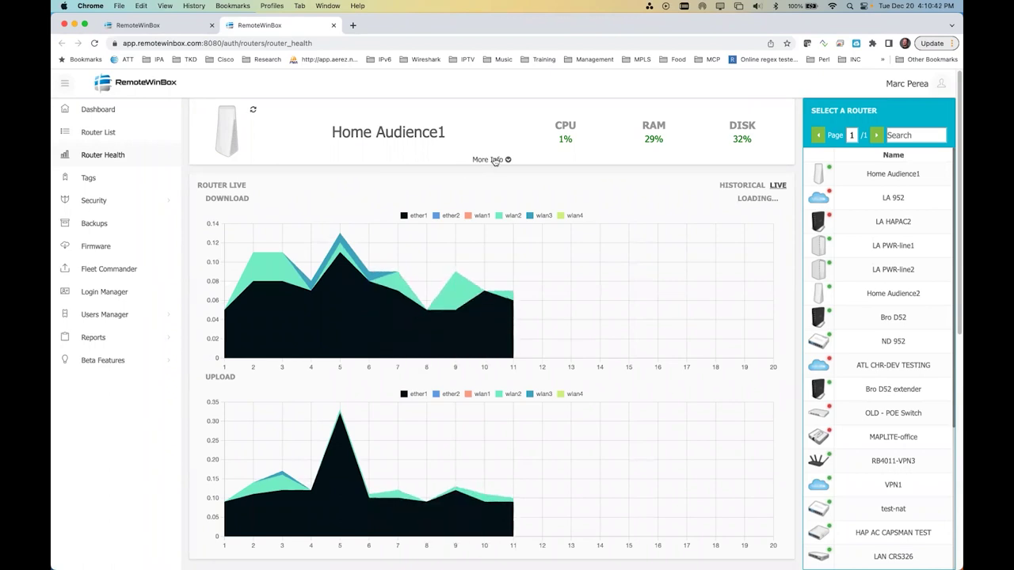
pyautogui.click(729, 186)
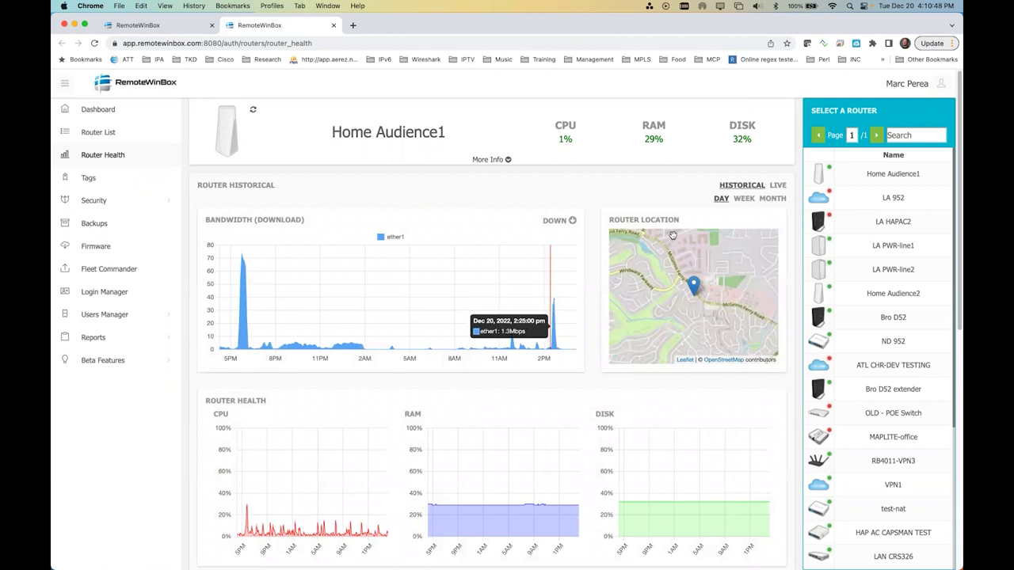
pyautogui.click(743, 199)
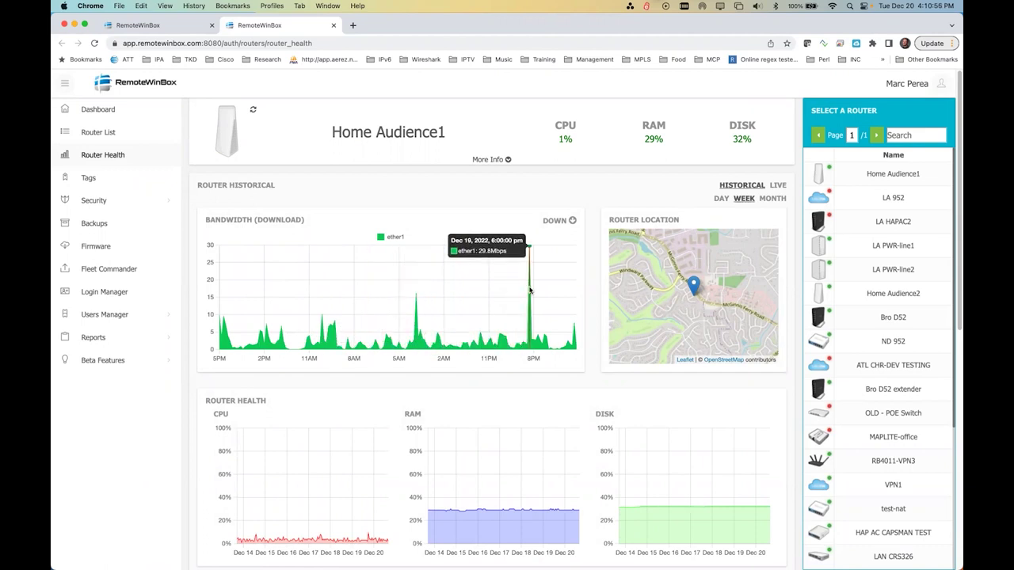
# Expand Home Audience1's More Info hardware details and scroll down to Device Historical
pyautogui.scroll(-2, 354, 403)
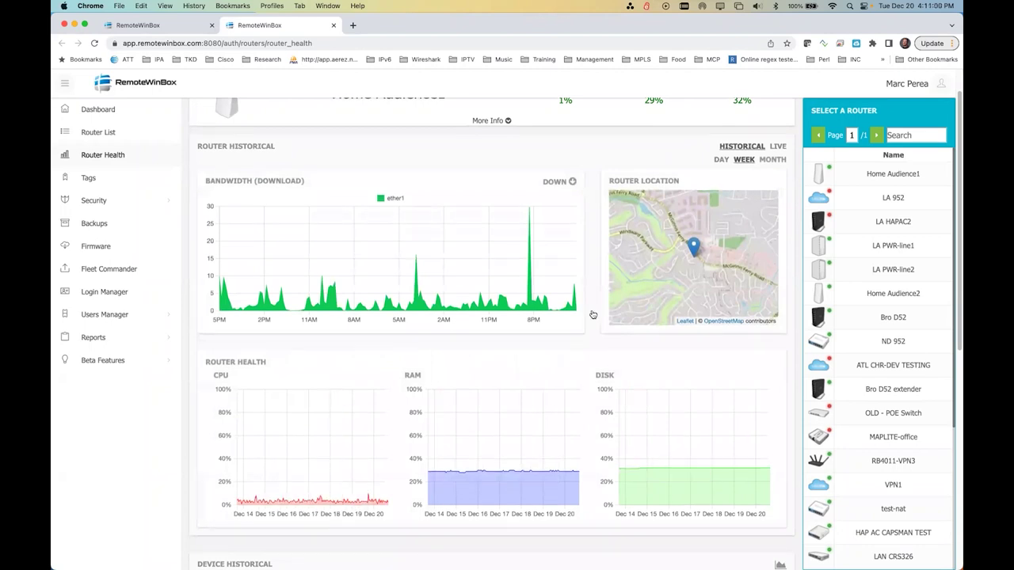
pyautogui.scroll(2, 593, 314)
pyautogui.click(490, 160)
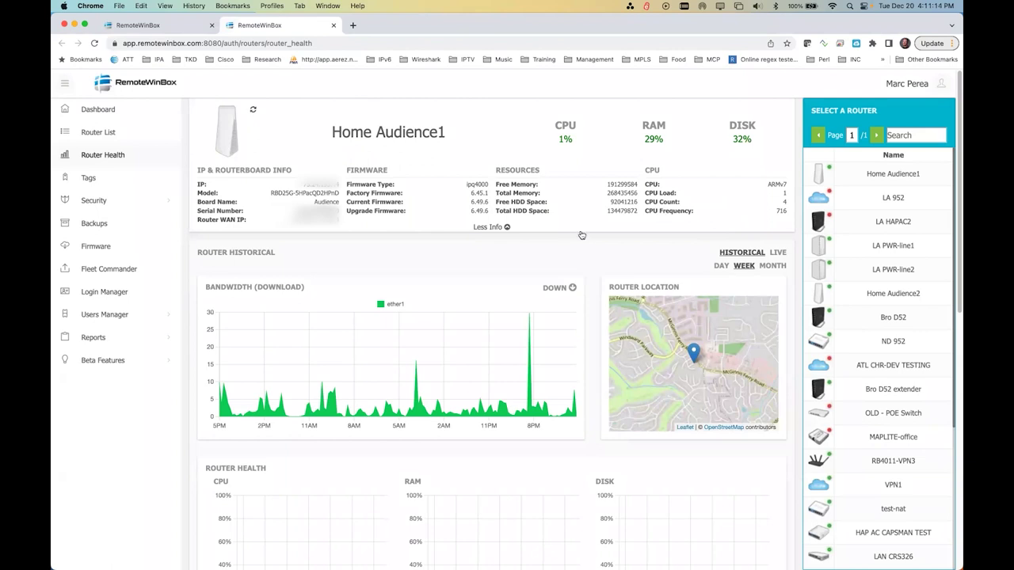
pyautogui.scroll(-1, 590, 236)
pyautogui.scroll(-10, 590, 236)
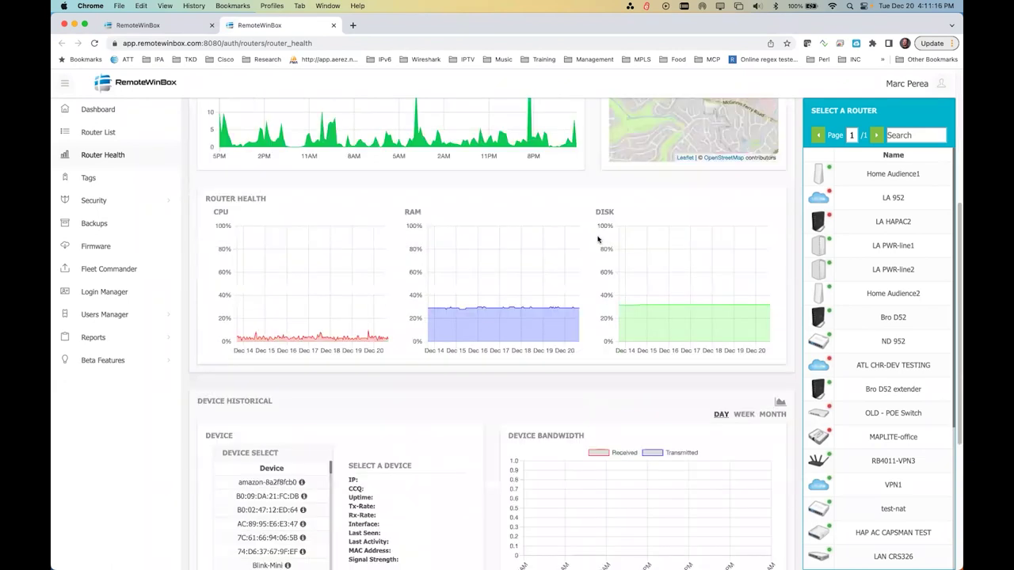
pyautogui.scroll(-2, 570, 222)
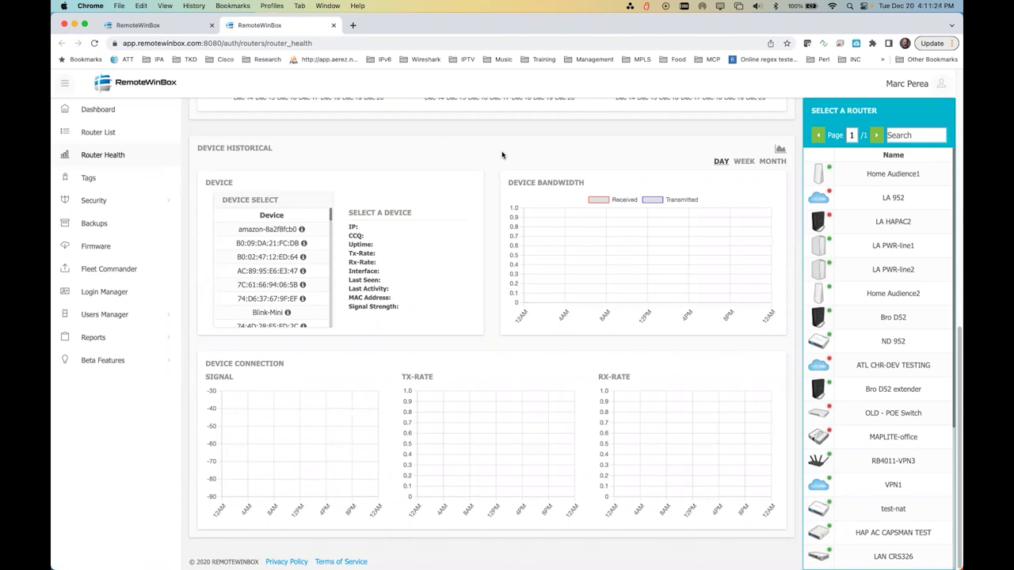
# View a week of all-devices traffic, then switch Device Historical to the per-device view
pyautogui.click(780, 150)
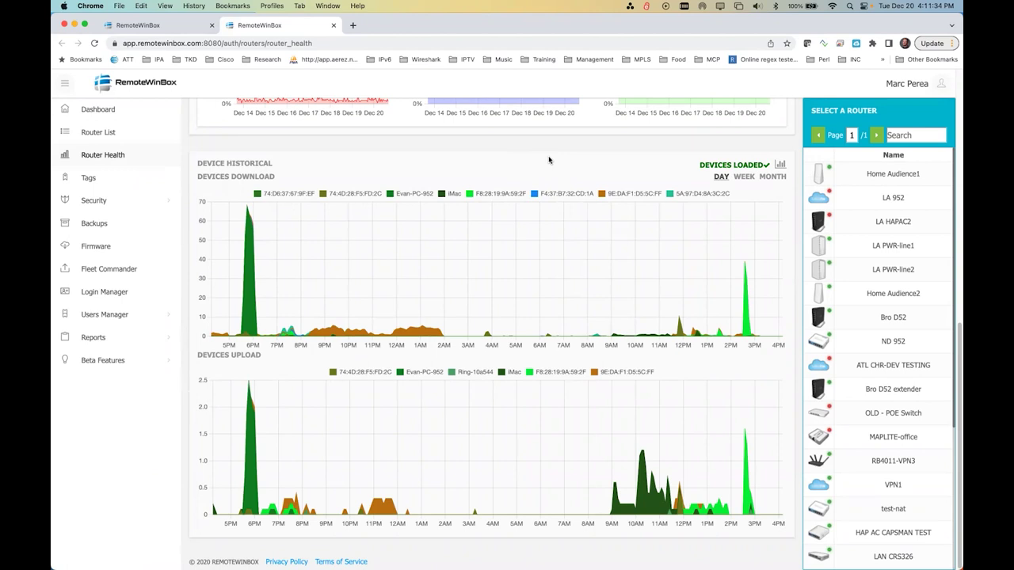
pyautogui.click(745, 177)
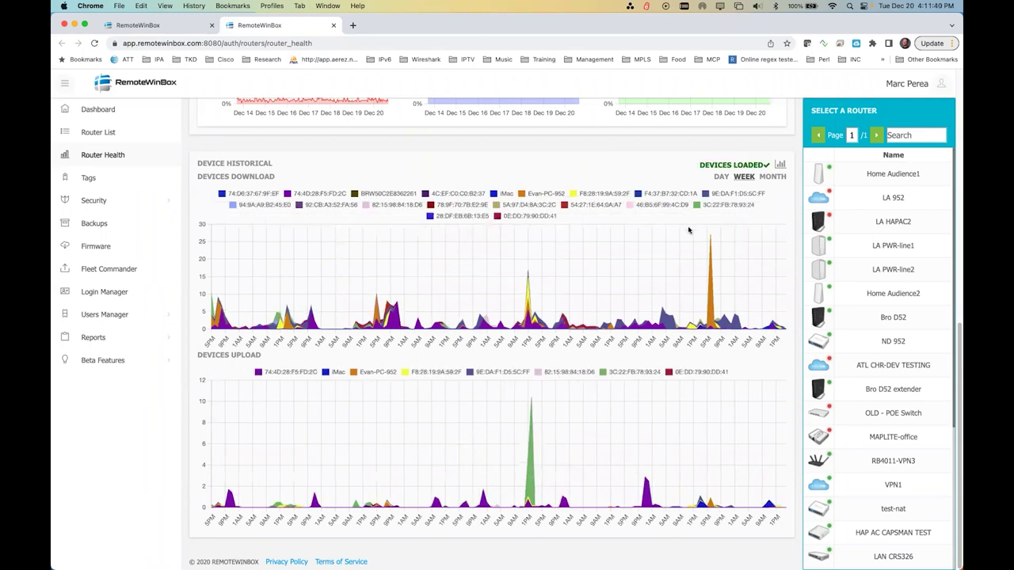
pyautogui.moveTo(711, 250)
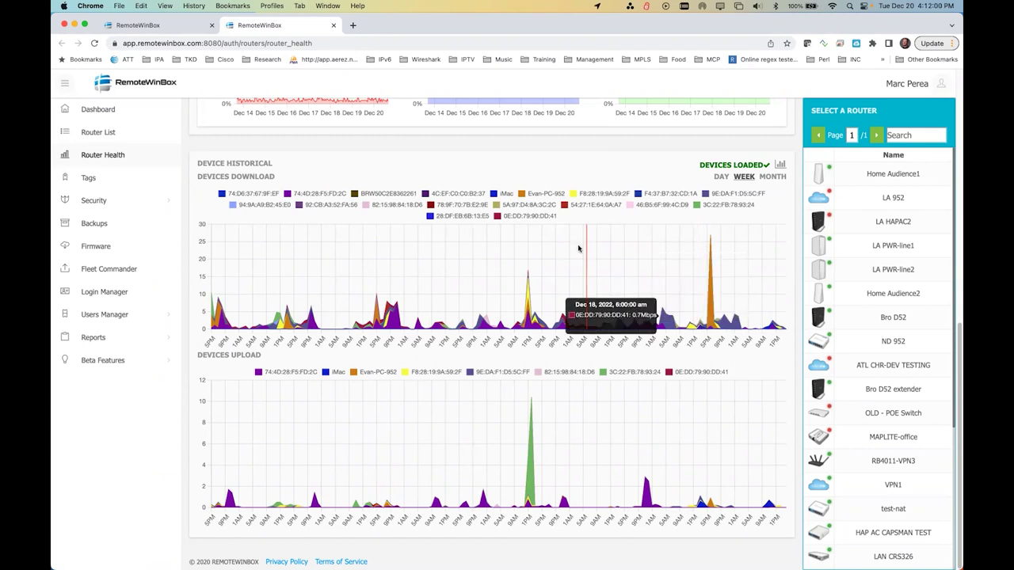
pyautogui.click(780, 165)
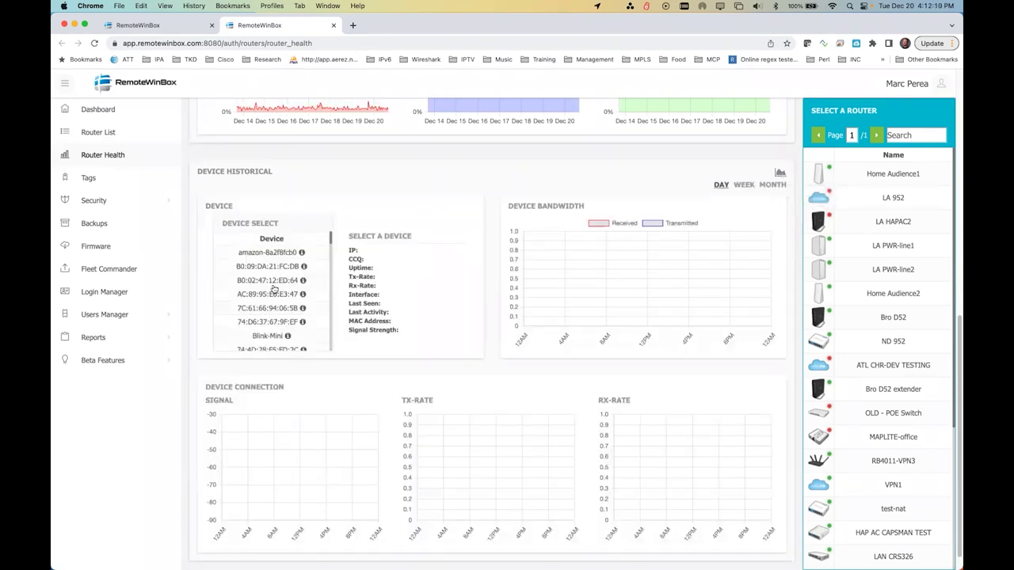
# Show Evan-PC-952's week of history, then switch back to the Router Listing tab
pyautogui.scroll(-3, 268, 284)
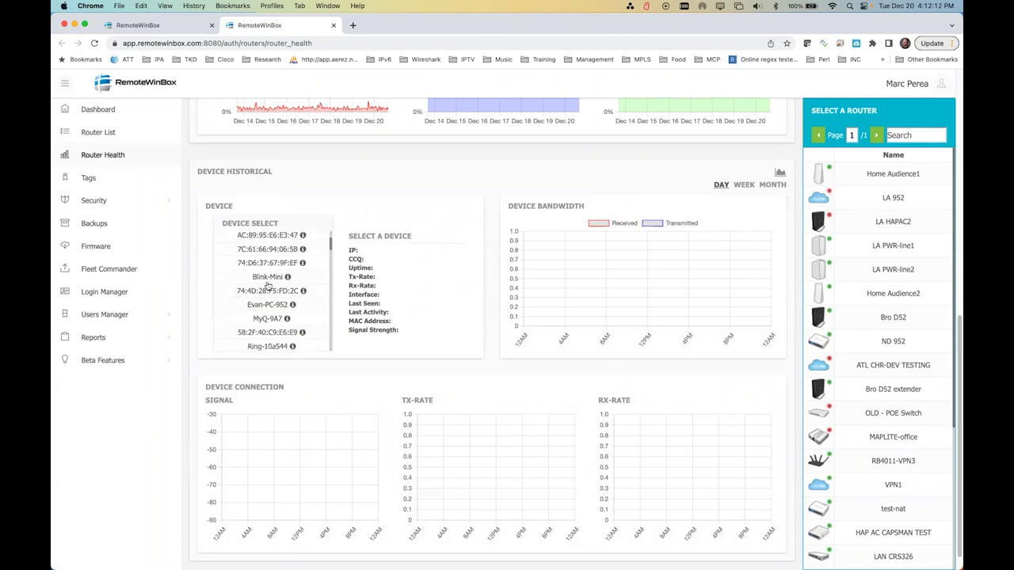
pyautogui.click(263, 306)
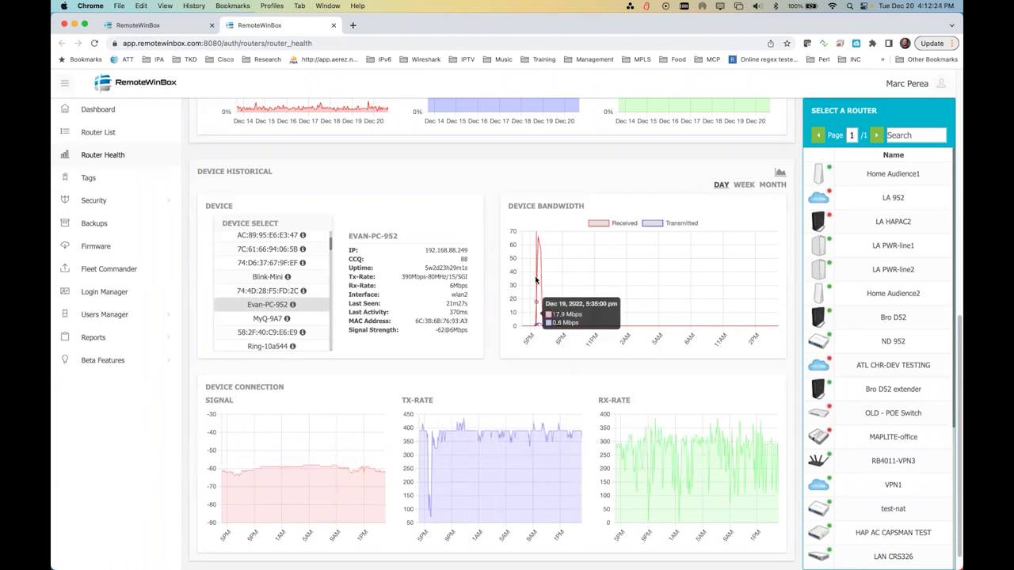
pyautogui.click(744, 185)
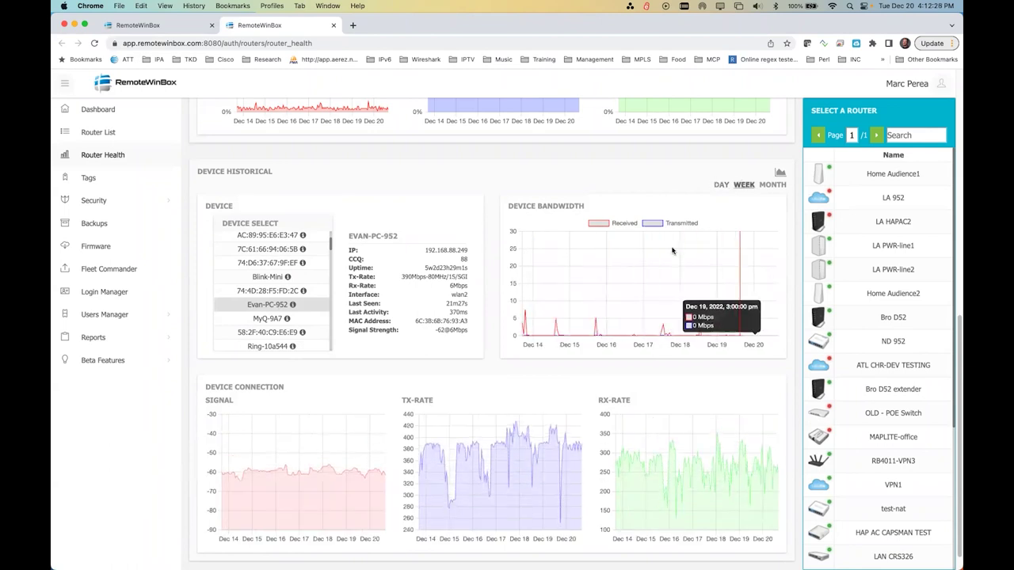
pyautogui.hotkey('ctrl', 'shift', 'Tab')
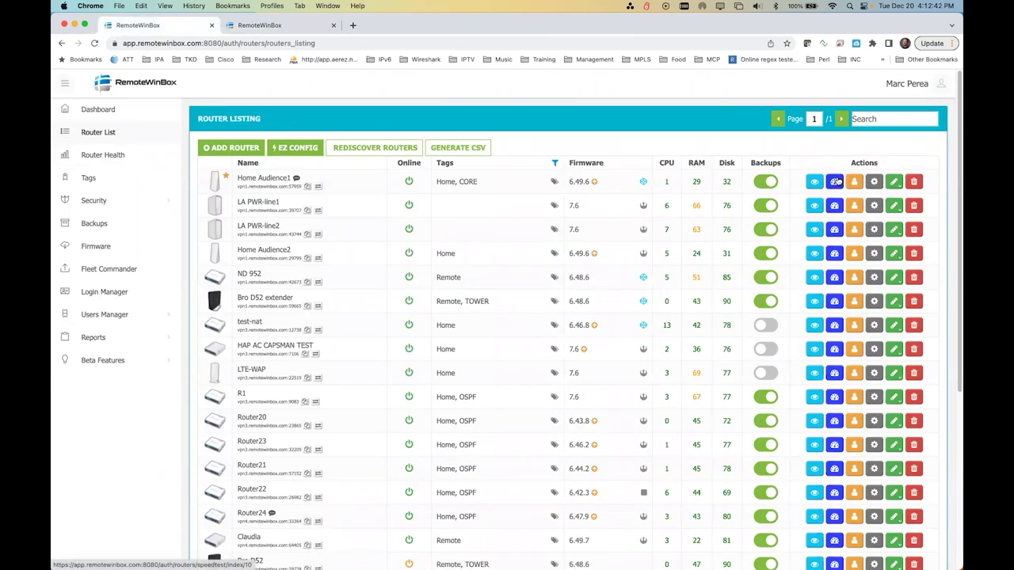
# Speed-test Home Audience1 via BETATEST (317.96 Mbps down, 482.04 Mbps up), then reopen Router List
pyautogui.click(836, 182)
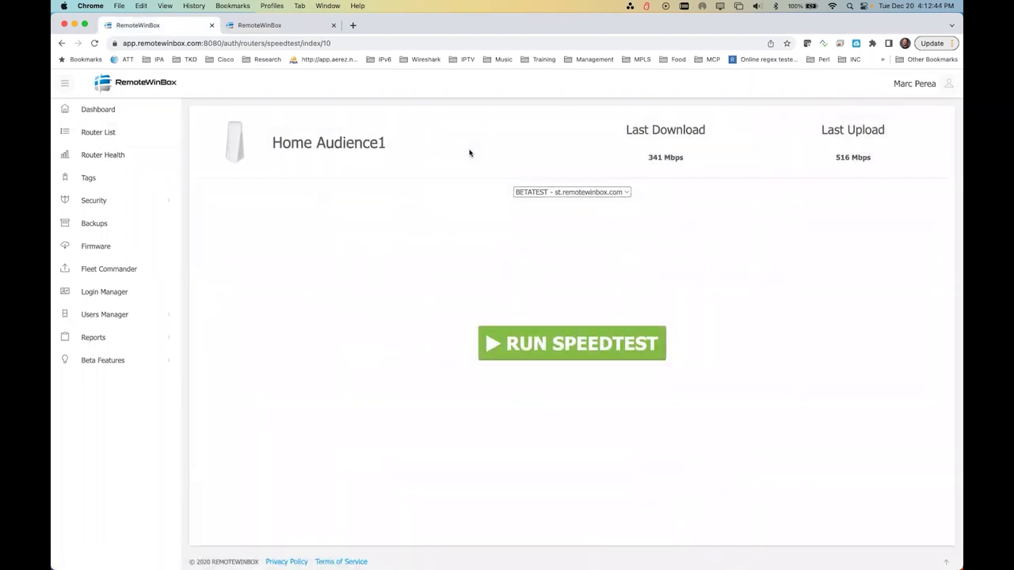
pyautogui.click(572, 192)
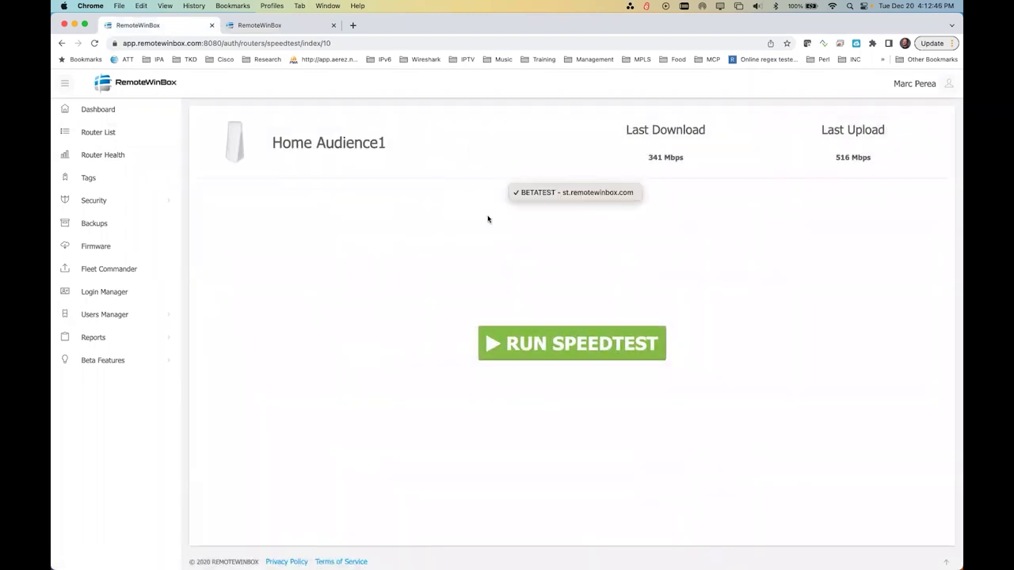
pyautogui.click(471, 226)
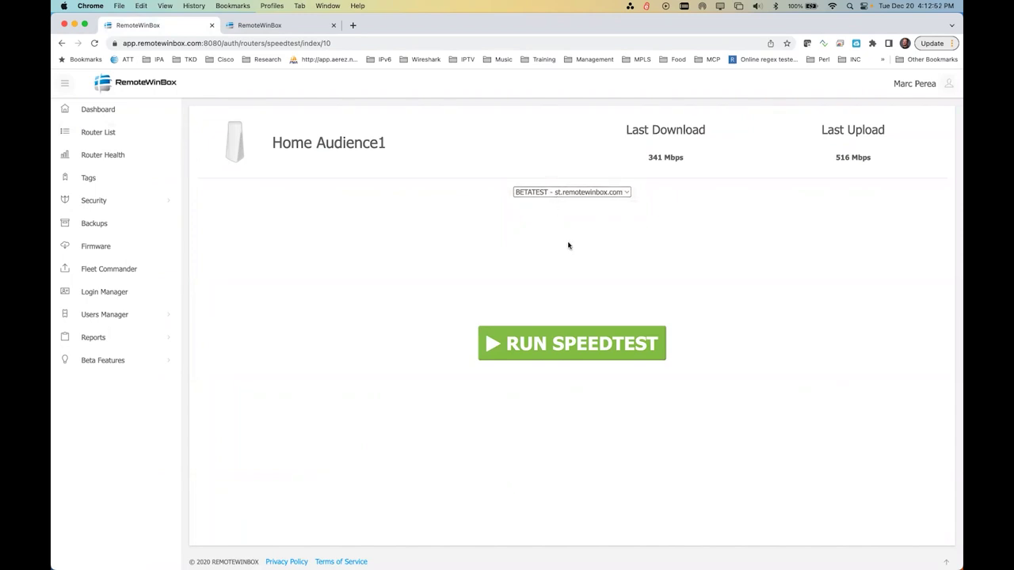
pyautogui.click(620, 353)
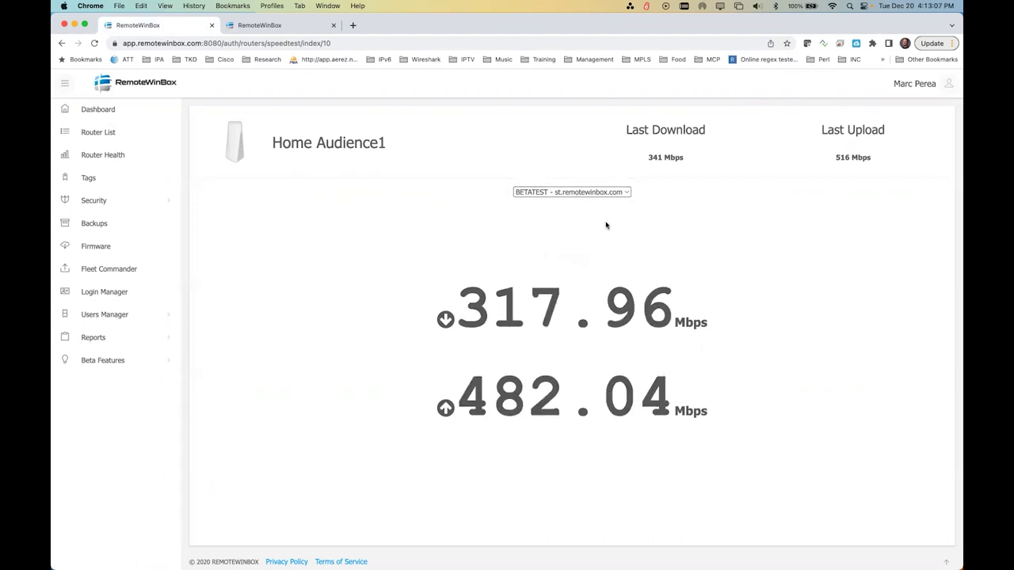
pyautogui.click(103, 140)
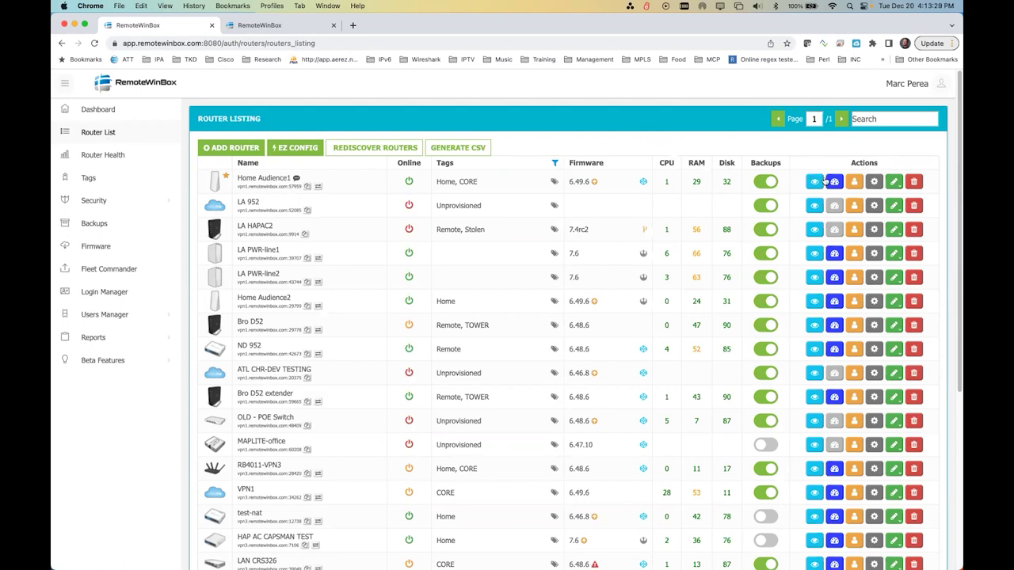
# Open Home Audience1's end-user invitations from the orange action button in its row
pyautogui.click(857, 182)
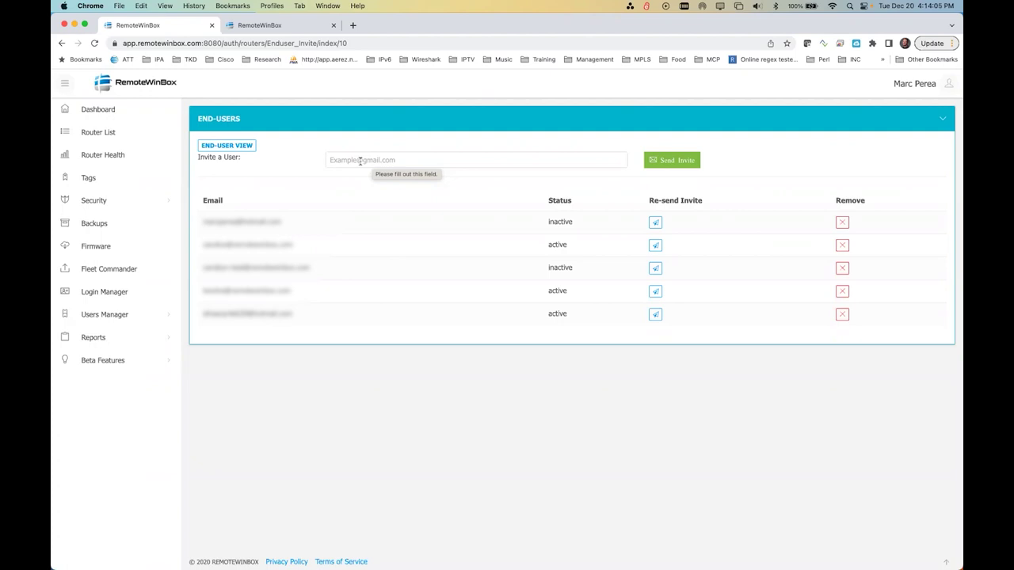
# Open the END-USER VIEW and check its router dropdown, keeping Home Audience1 selected
pyautogui.click(221, 143)
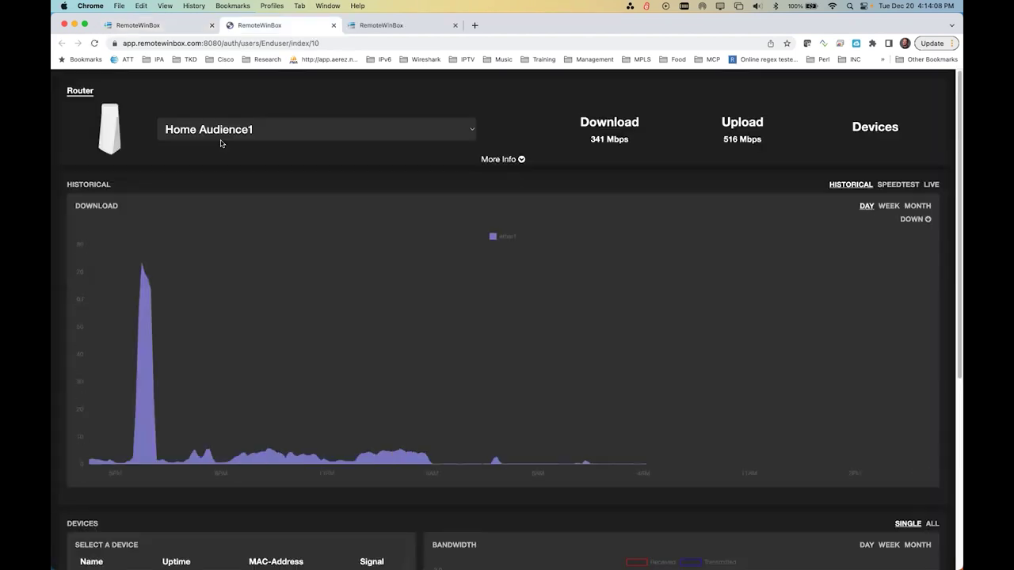
pyautogui.click(311, 131)
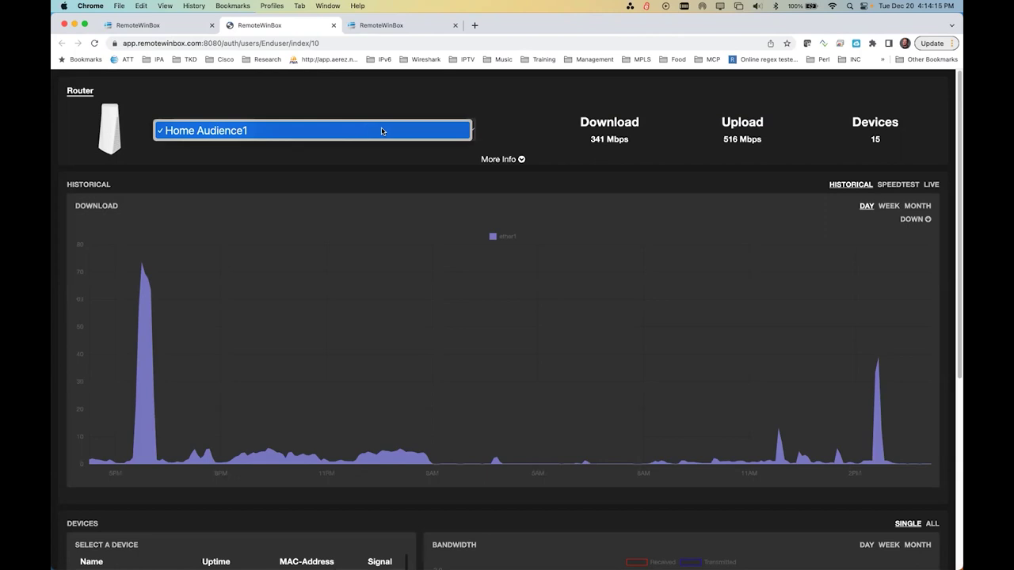
pyautogui.click(484, 132)
pyautogui.click(497, 131)
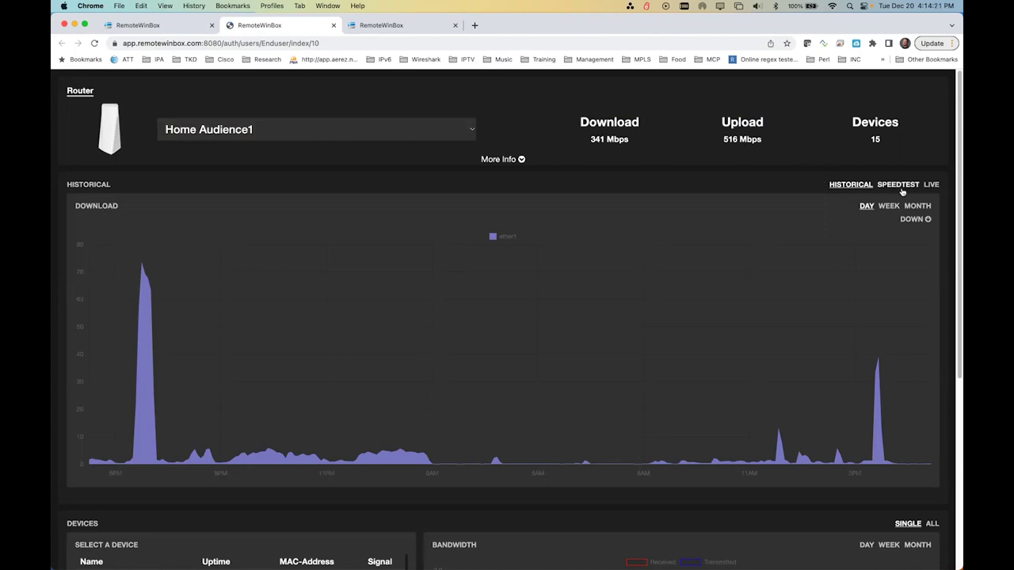
# Show and then hide the router's wireless network details, then scroll to connected devices
pyautogui.click(510, 161)
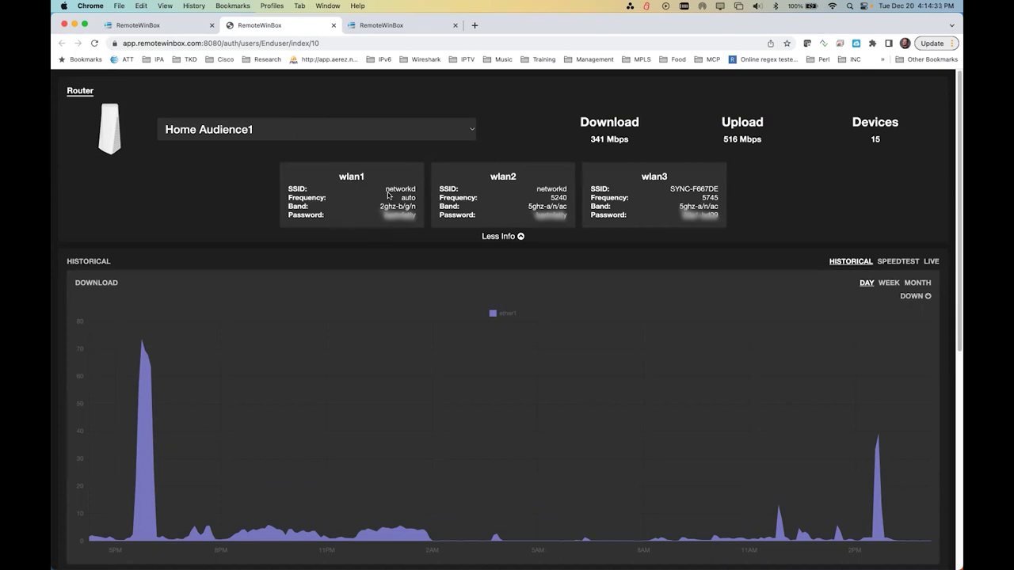
pyautogui.moveTo(411, 190); pyautogui.dragTo(396, 190)
pyautogui.click(497, 237)
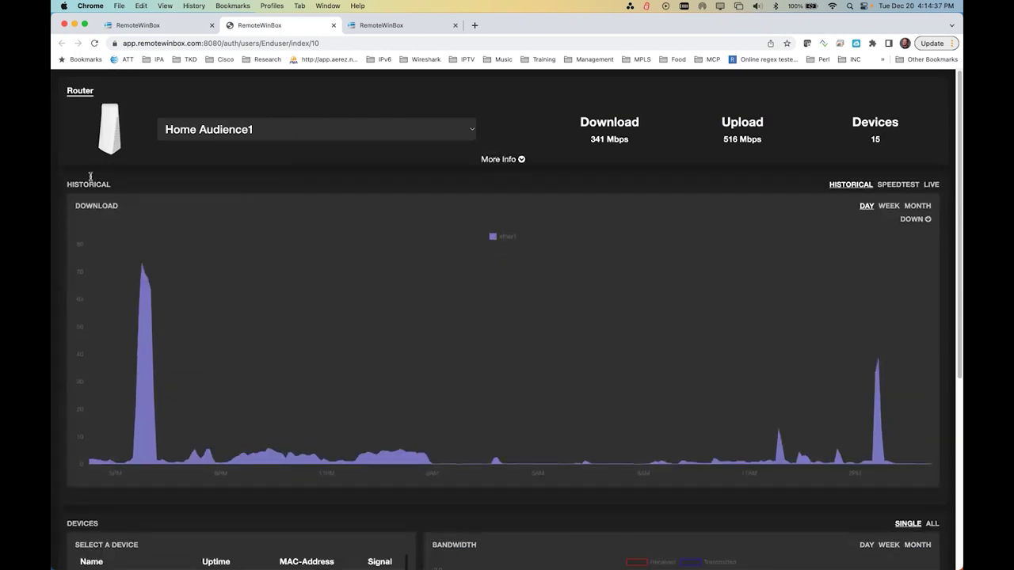
pyautogui.scroll(-5, 95, 202)
pyautogui.scroll(-3, 111, 208)
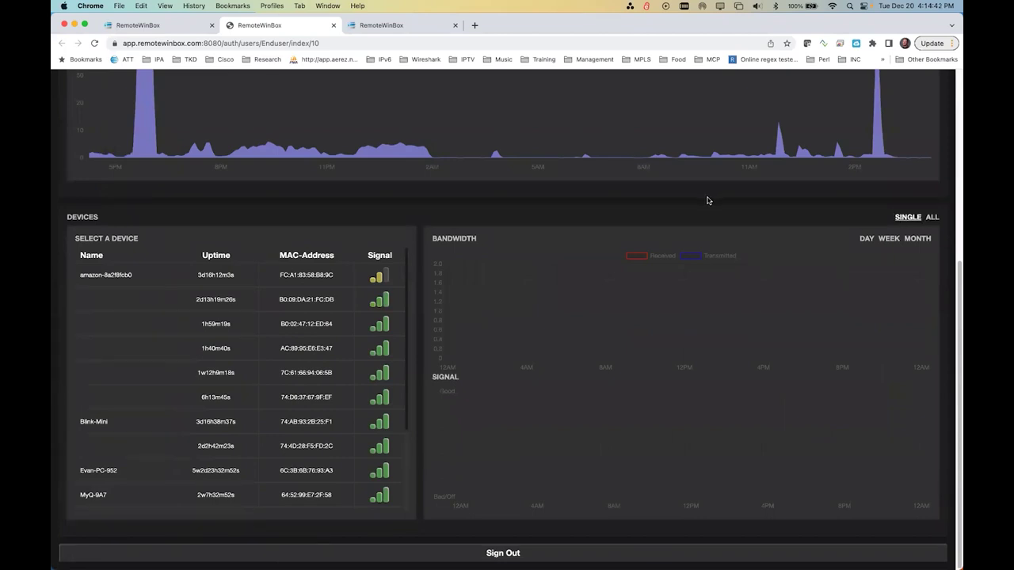
# Select ALL in the Devices section and inspect peaks on the combined Download chart
pyautogui.scroll(5, 563, 205)
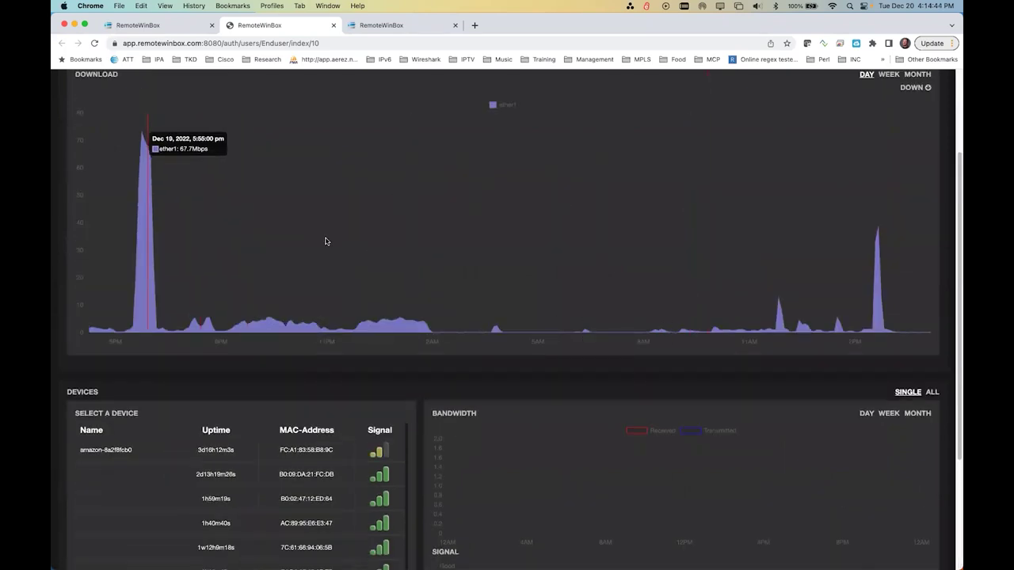
pyautogui.scroll(-2, 840, 300)
pyautogui.scroll(-3, 601, 323)
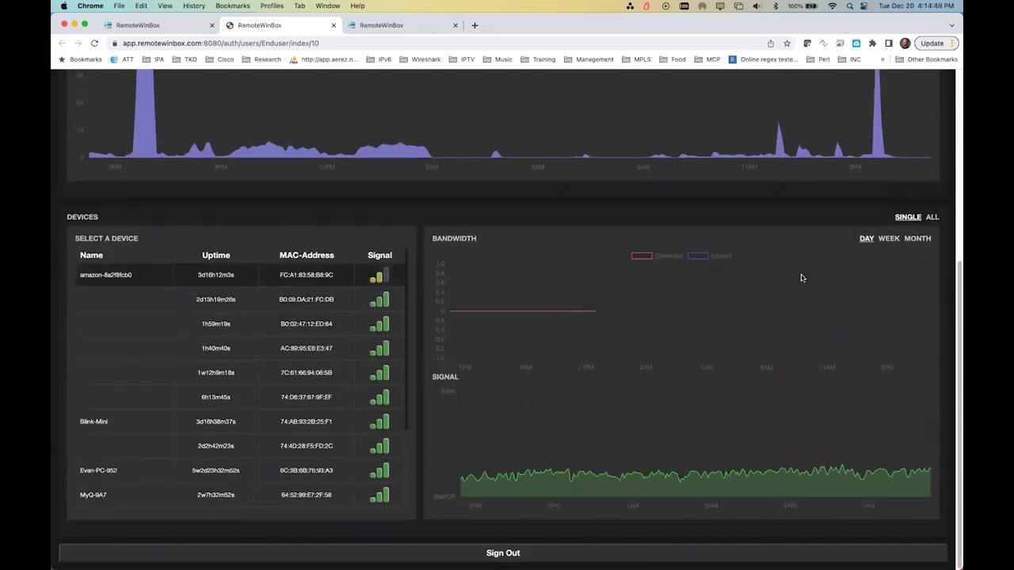
pyautogui.click(932, 217)
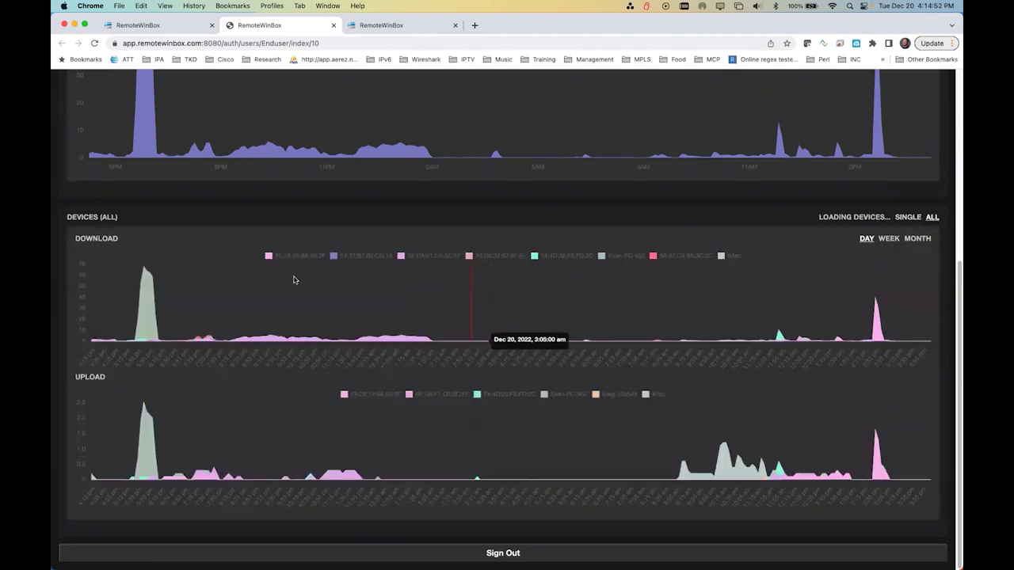
pyautogui.moveTo(149, 288)
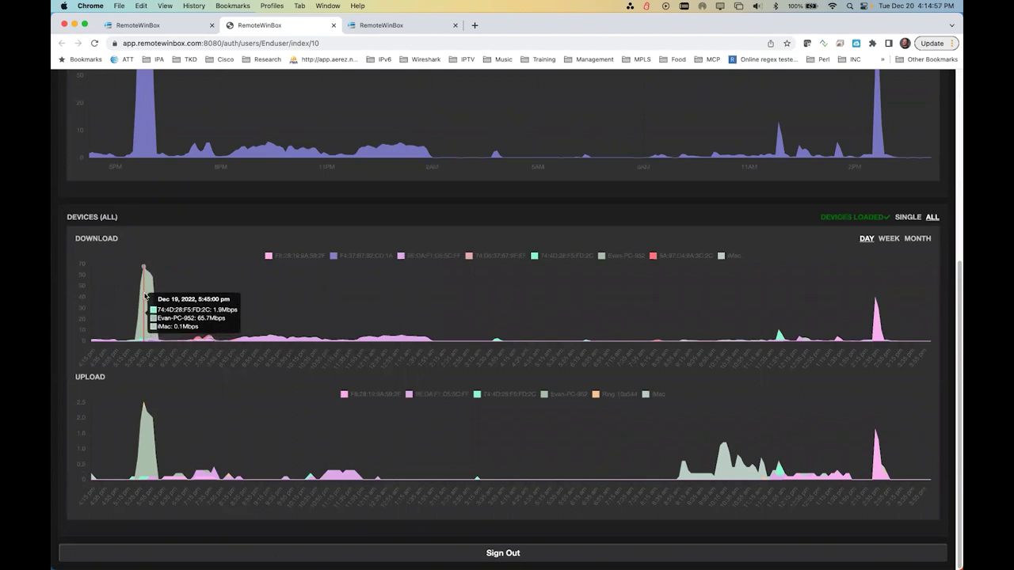
pyautogui.moveTo(882, 325)
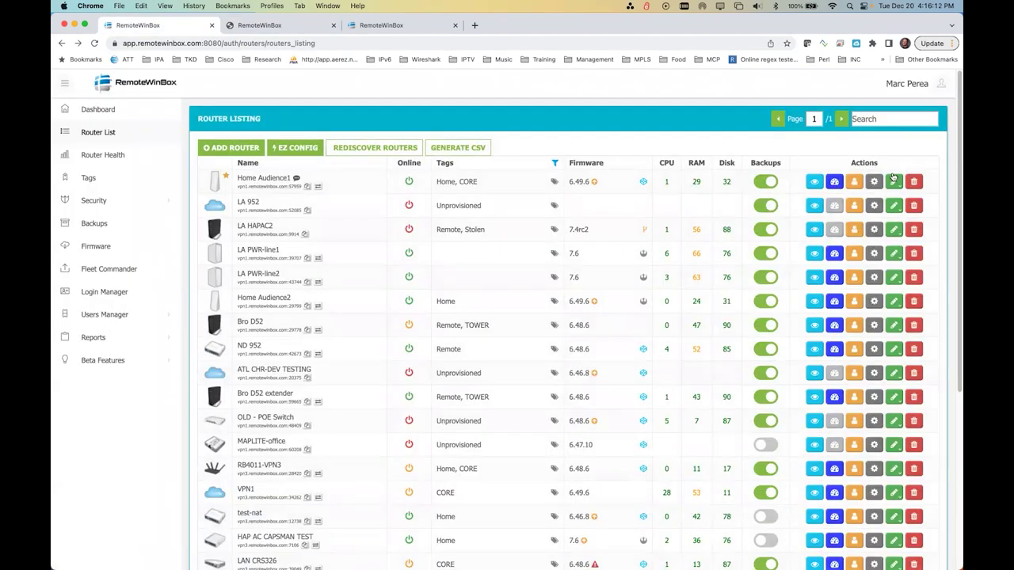
pyautogui.click(892, 182)
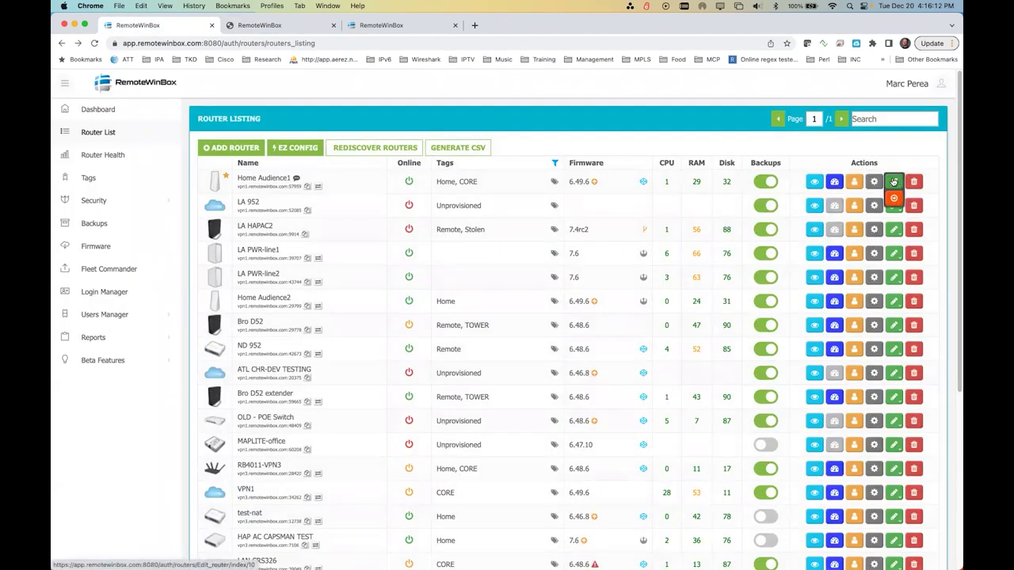
pyautogui.scroll(-1, 443, 193)
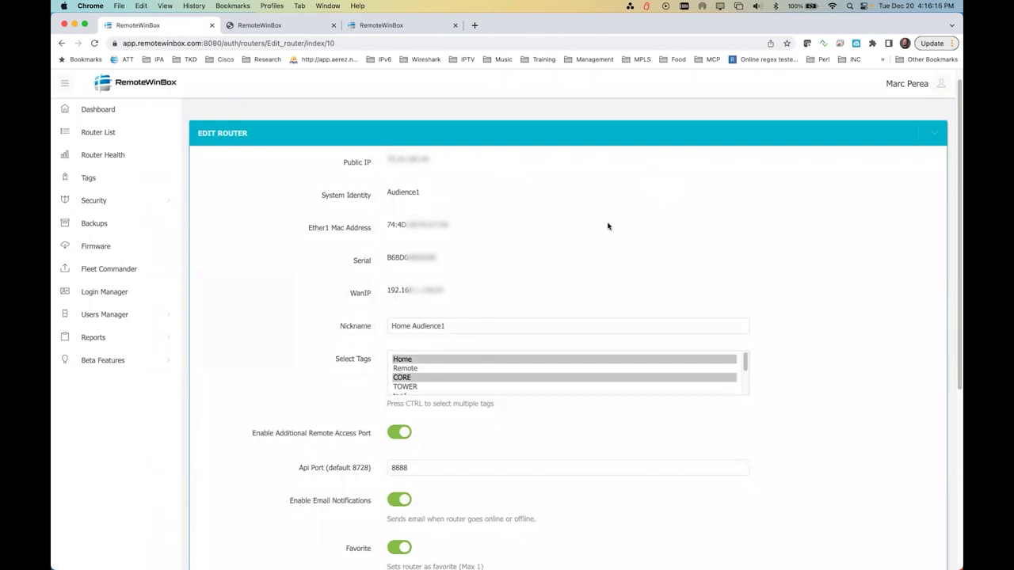
pyautogui.scroll(-1, 609, 227)
pyautogui.scroll(-5, 609, 227)
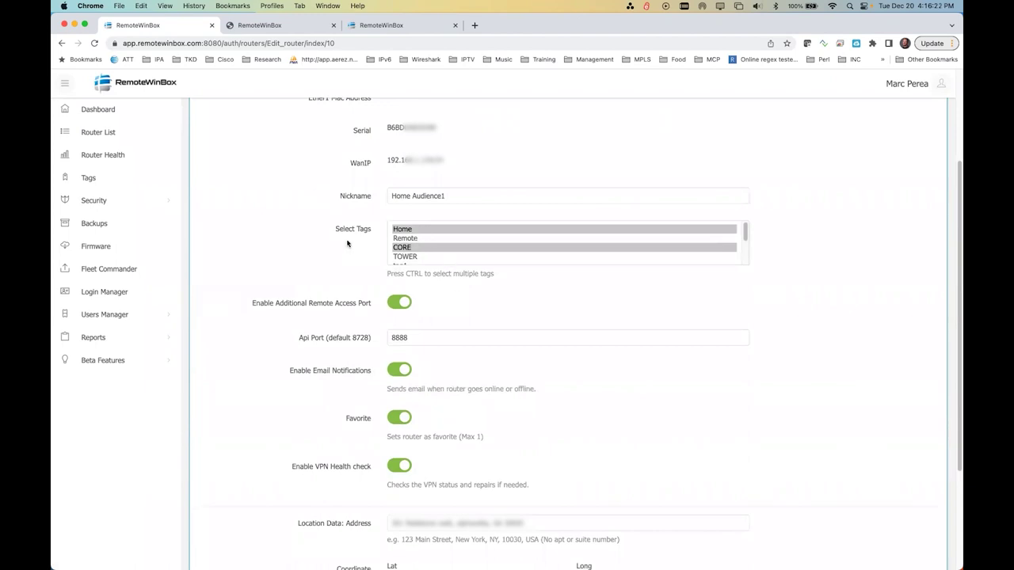
pyautogui.scroll(-3, 343, 242)
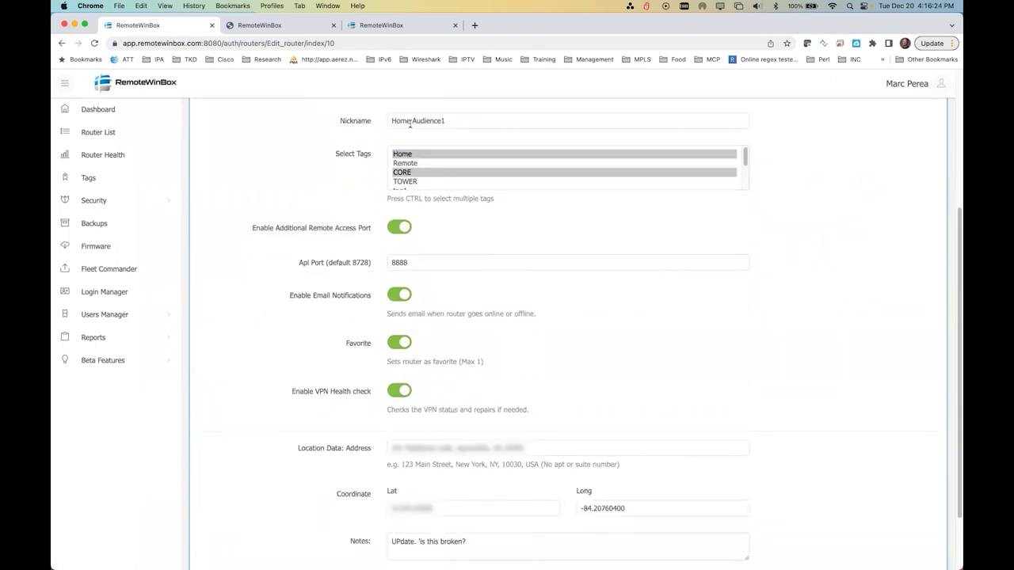
pyautogui.scroll(-3, 332, 158)
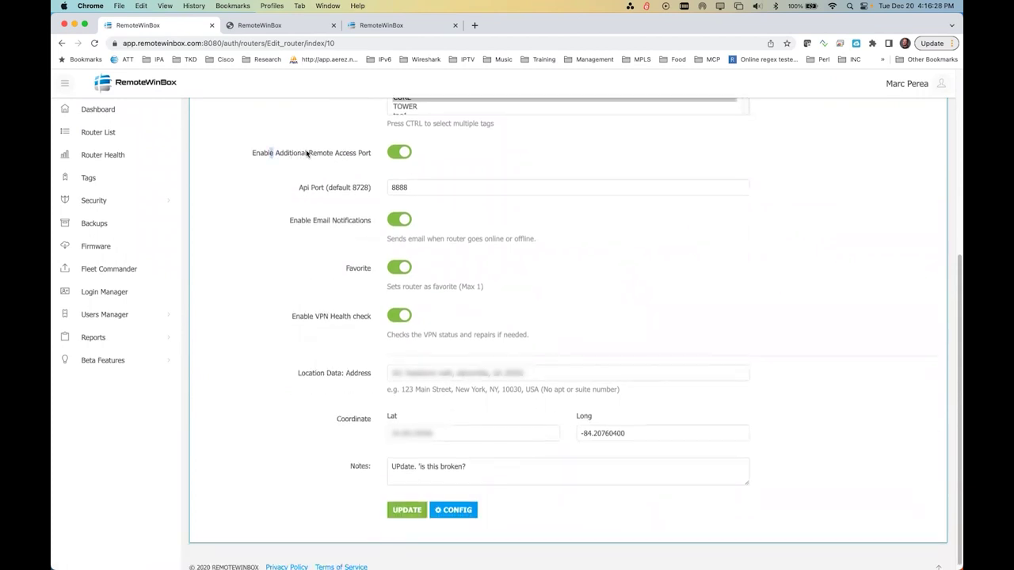
pyautogui.moveTo(273, 154); pyautogui.dragTo(371, 156)
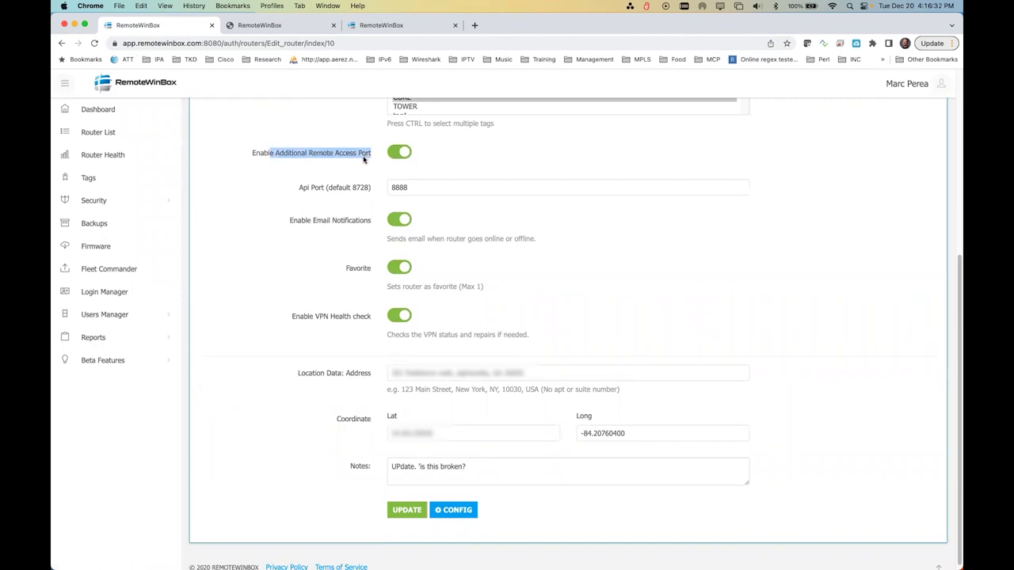
pyautogui.click(355, 170)
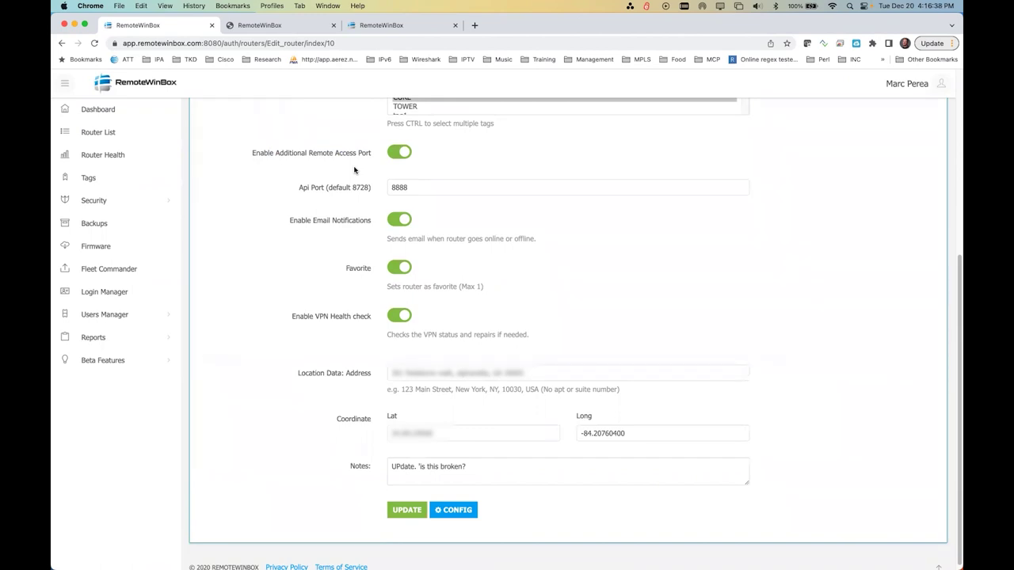
pyautogui.moveTo(422, 189); pyautogui.dragTo(387, 194)
# Deselect the API port value and scroll down the router settings form
pyautogui.click(335, 194)
pyautogui.scroll(-1, 345, 187)
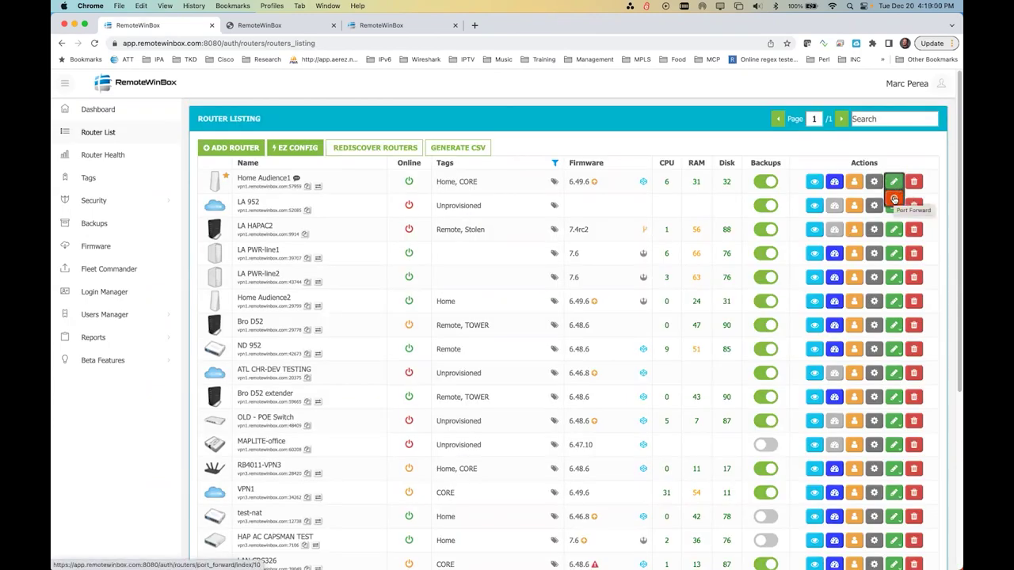
pyautogui.click(894, 199)
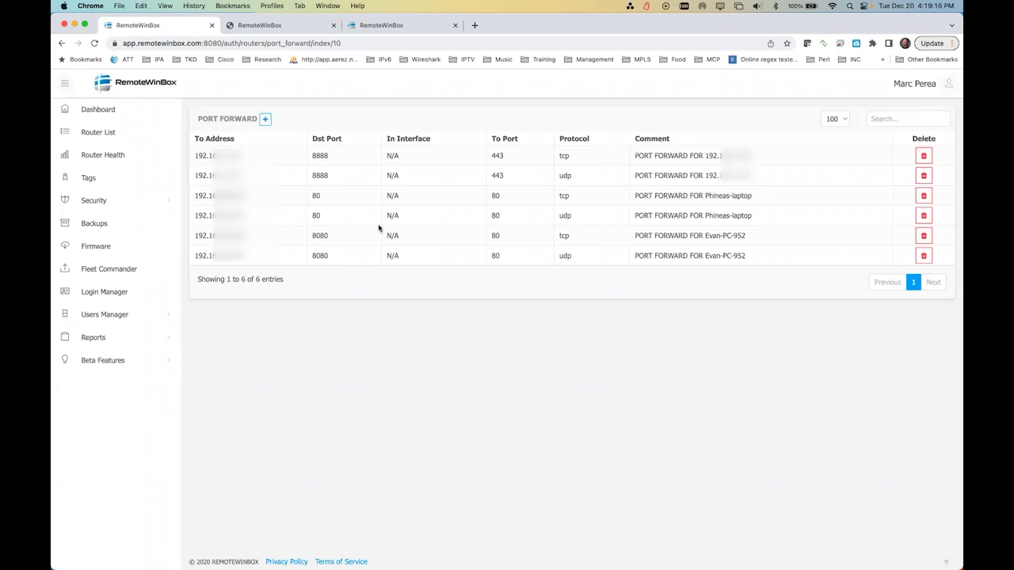
pyautogui.click(266, 119)
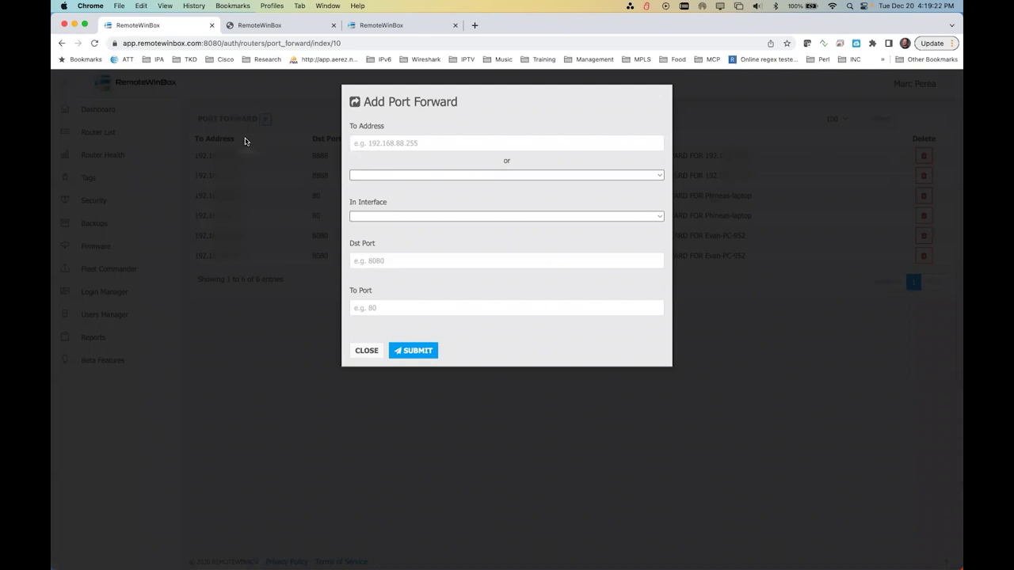
pyautogui.click(410, 141)
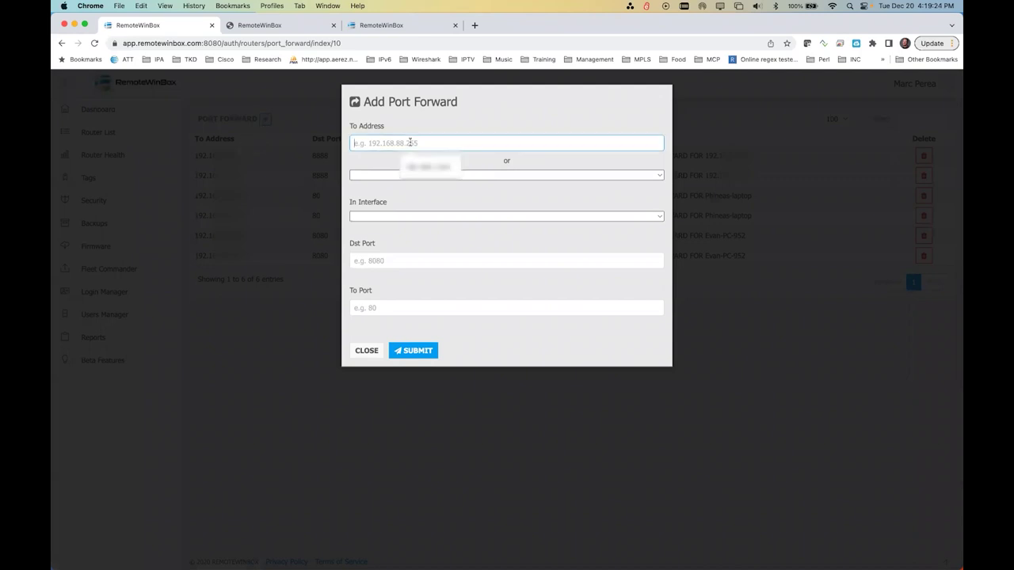
pyautogui.click(373, 173)
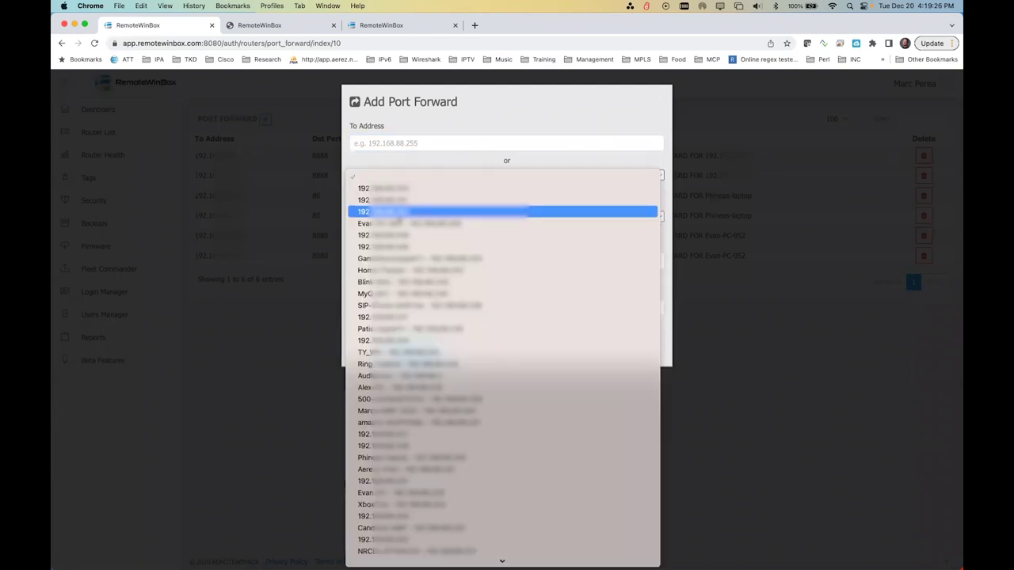
pyautogui.click(403, 225)
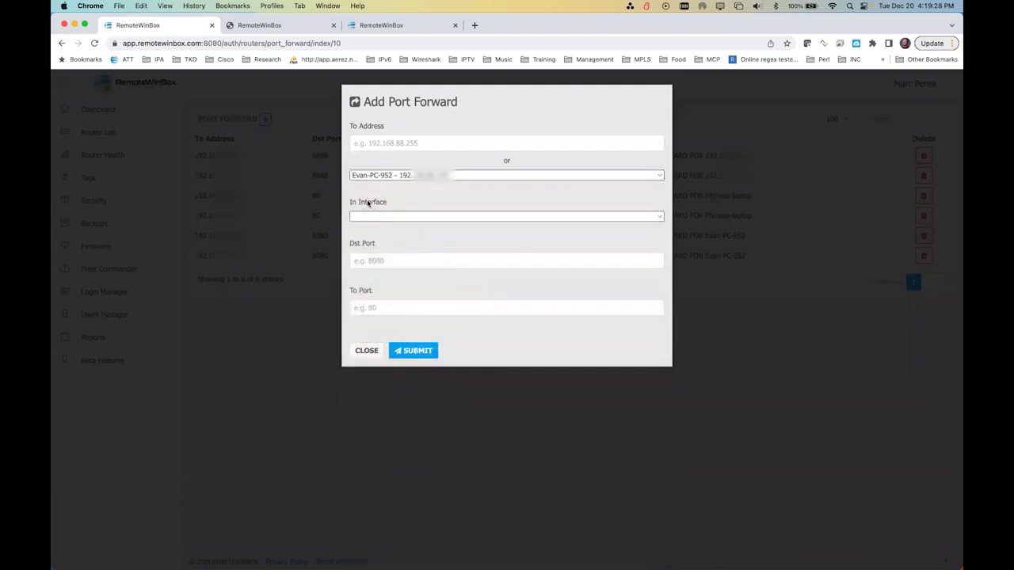
pyautogui.click(409, 217)
pyautogui.click(410, 229)
pyautogui.click(365, 352)
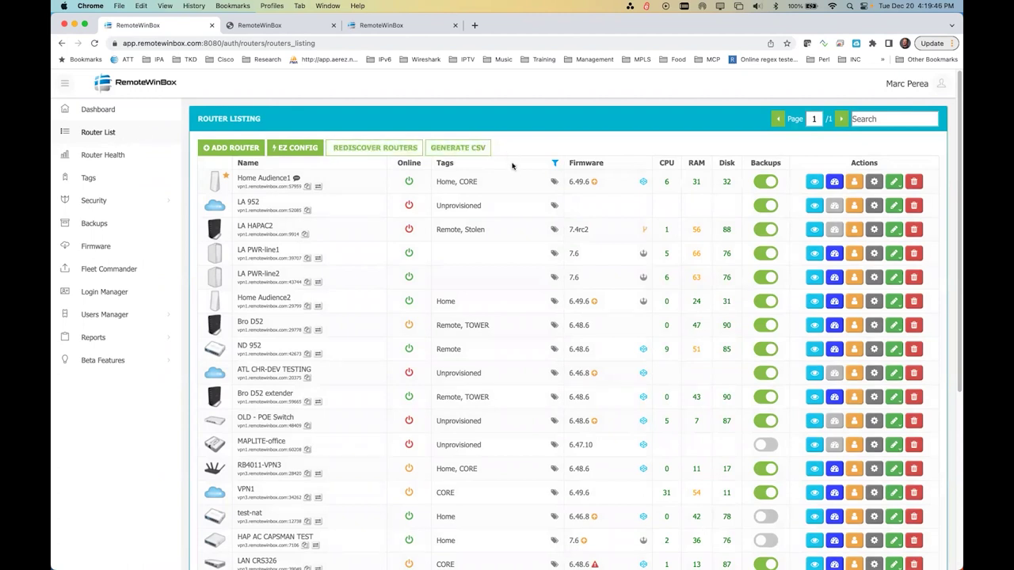
# Add the Stolen tag to Home Audience1 and save its tags
pyautogui.click(552, 187)
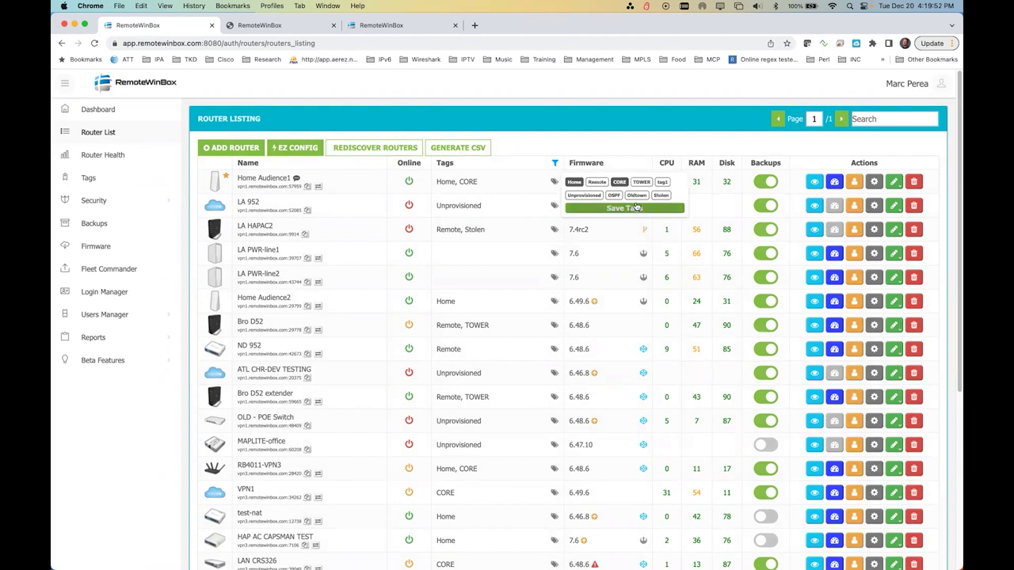
pyautogui.click(661, 195)
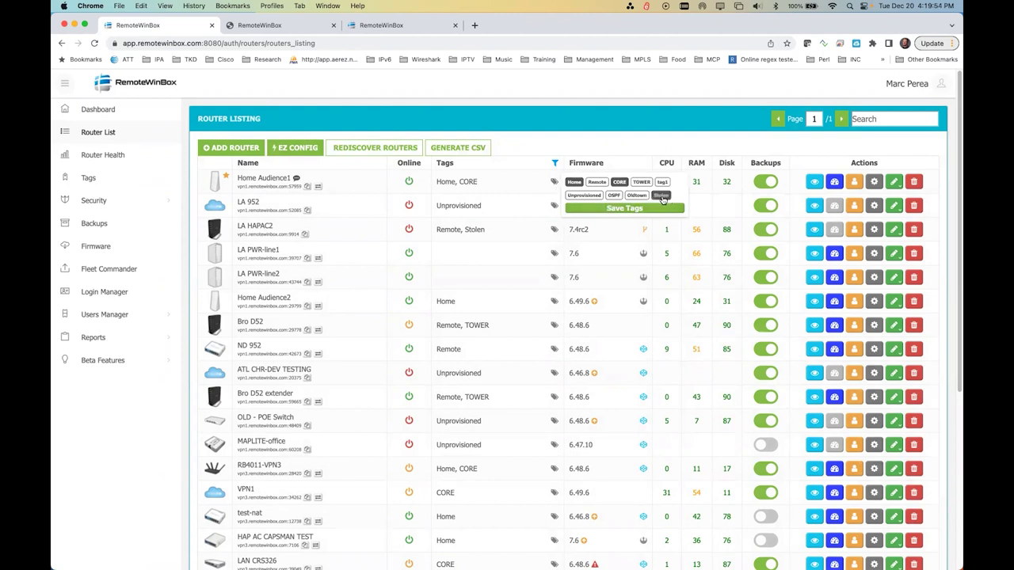
pyautogui.click(657, 210)
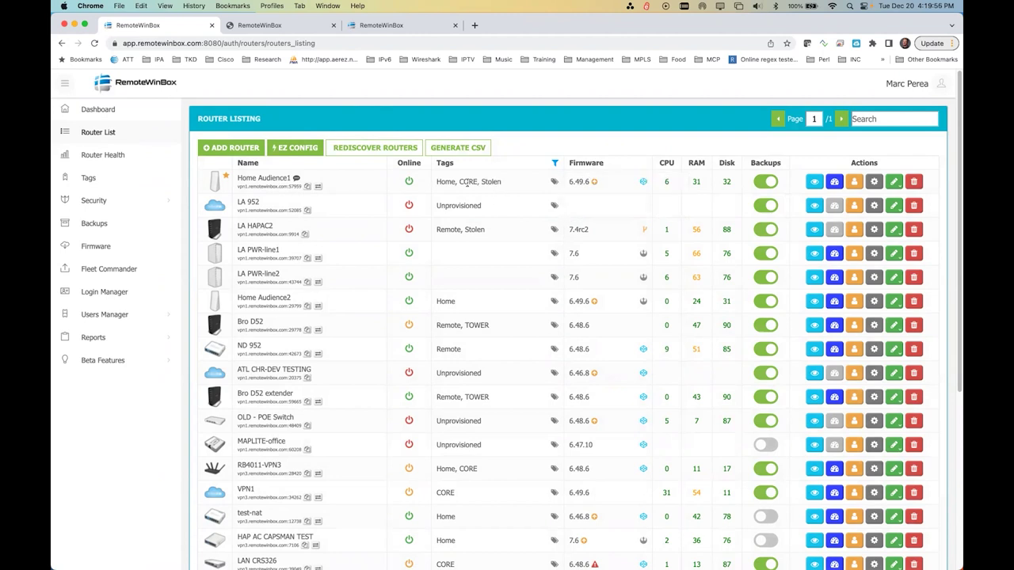
pyautogui.click(128, 208)
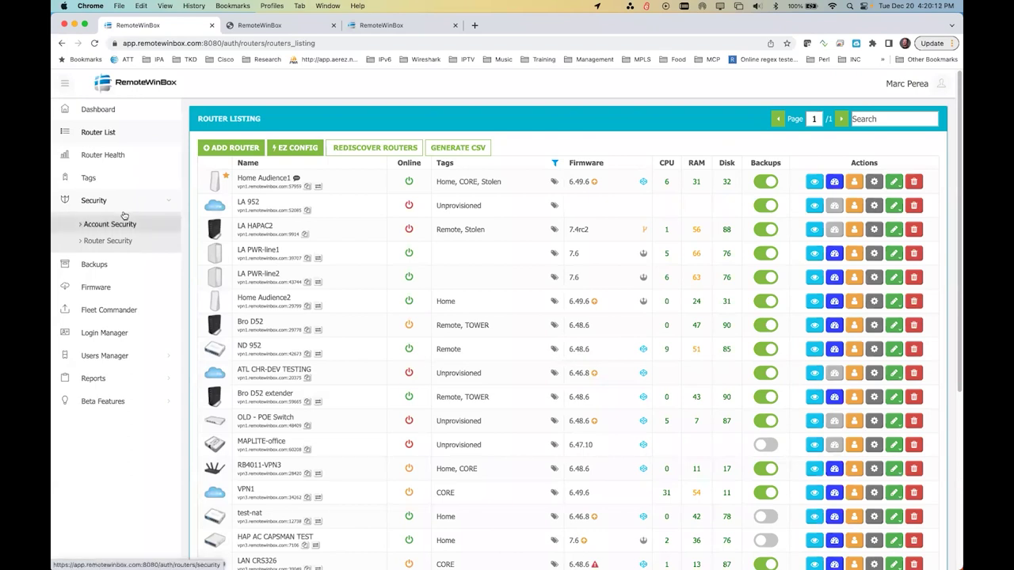
# Check Allowed IPs, copy Home Audience1's connection address, and close its WinBox session
pyautogui.click(123, 217)
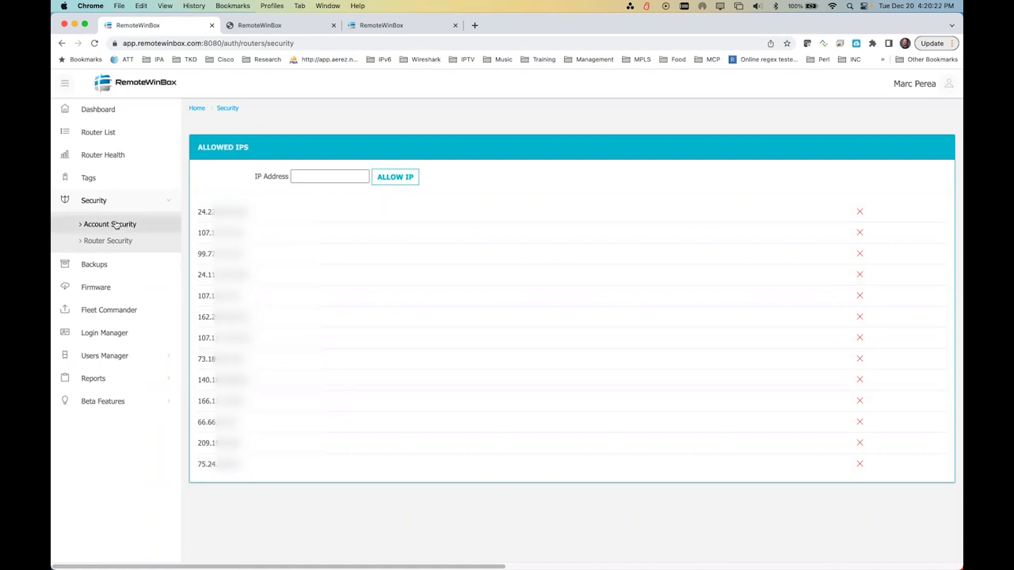
pyautogui.click(115, 226)
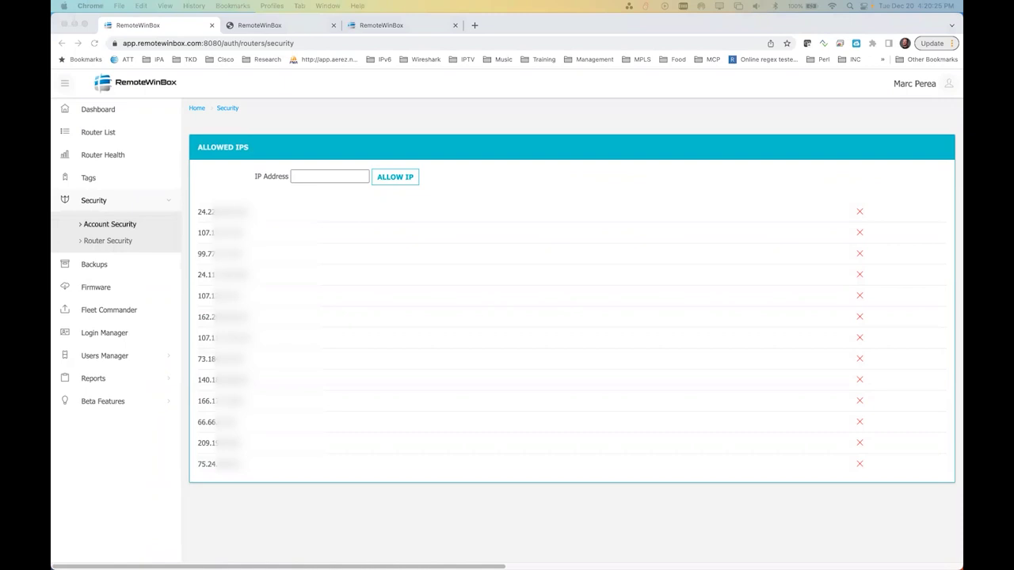
pyautogui.click(122, 133)
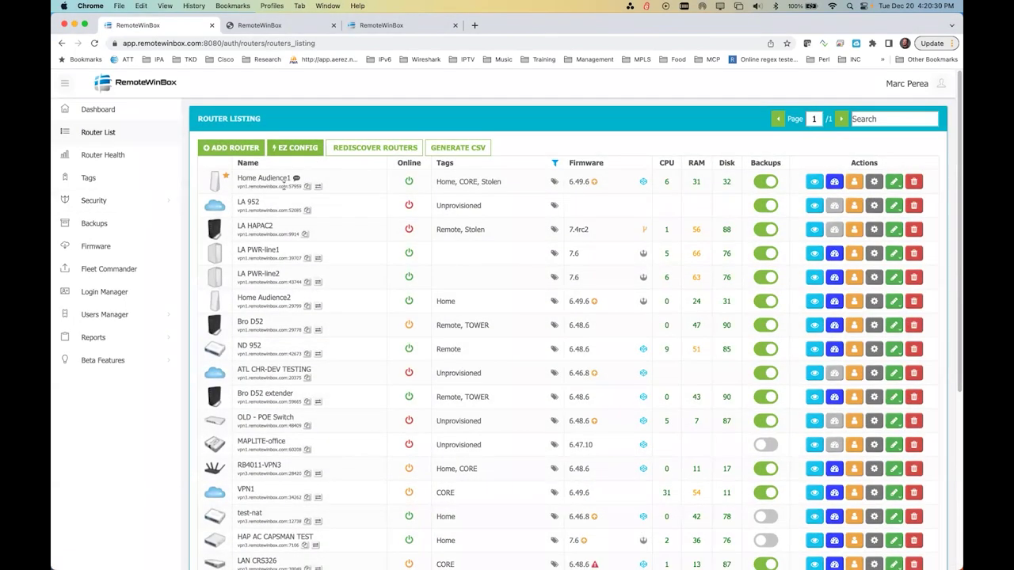
pyautogui.click(307, 187)
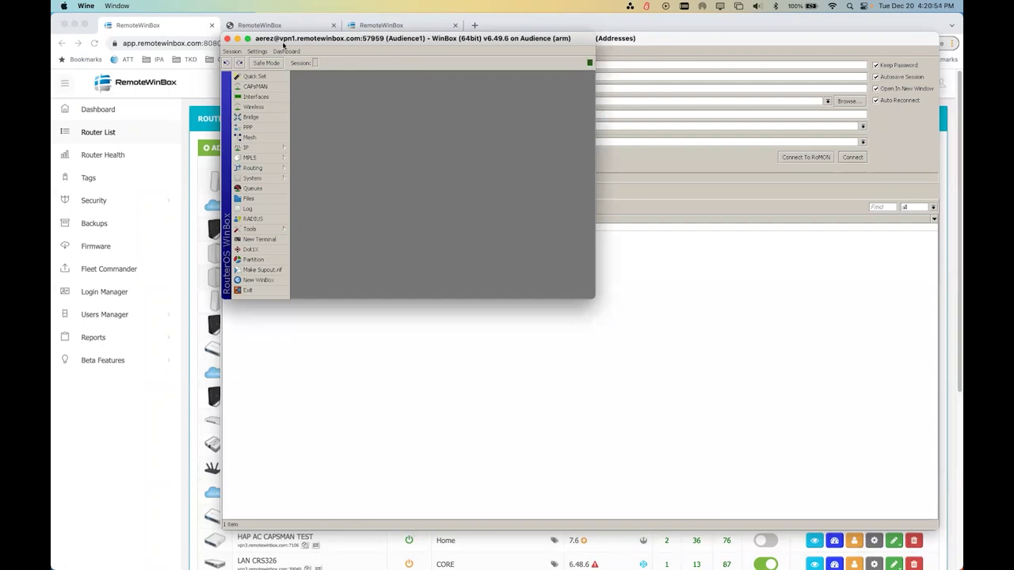
pyautogui.click(227, 40)
pyautogui.click(153, 420)
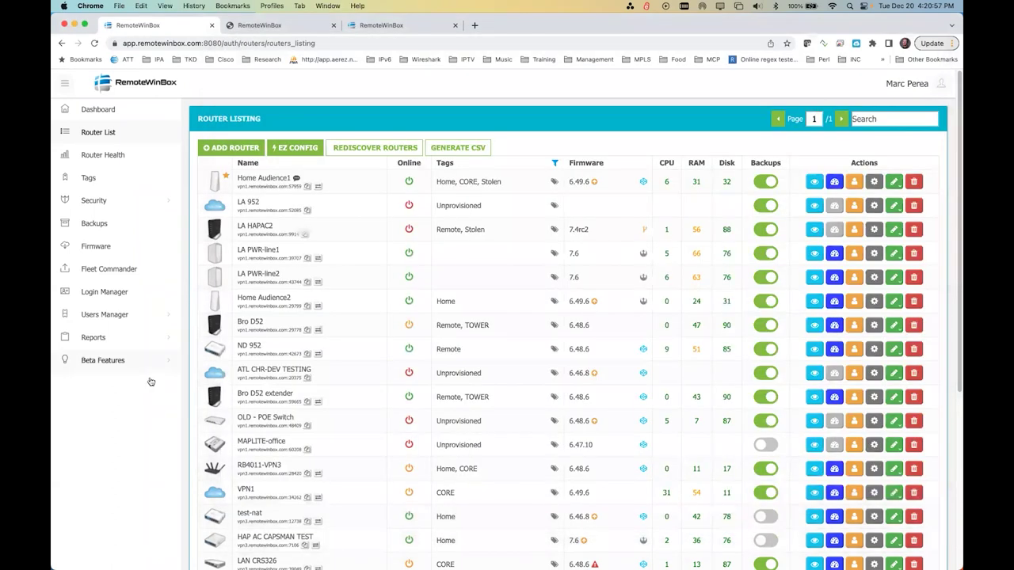
# Reopen Security > Account Security and select the last allowed IP address
pyautogui.click(95, 201)
pyautogui.click(104, 224)
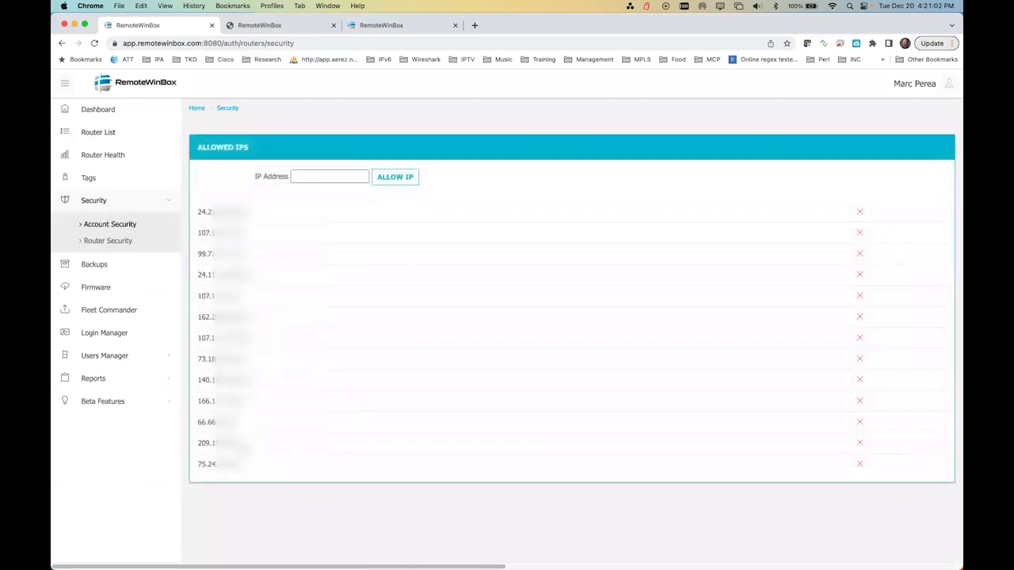
pyautogui.moveTo(199, 465); pyautogui.dragTo(845, 464)
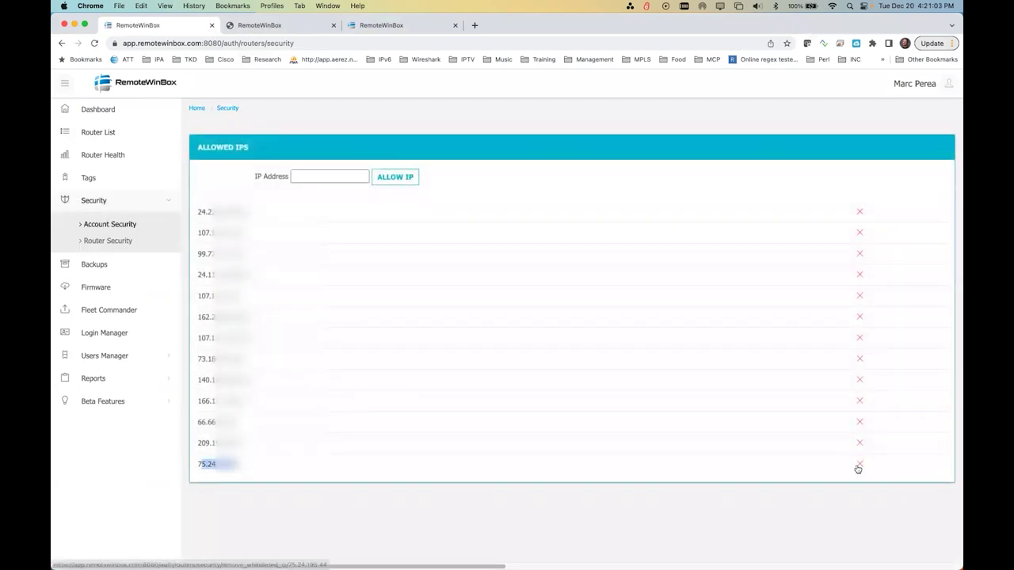
# Delete the last allowed IP, see WinBox's reconnect refused, and return to Router List
pyautogui.click(858, 465)
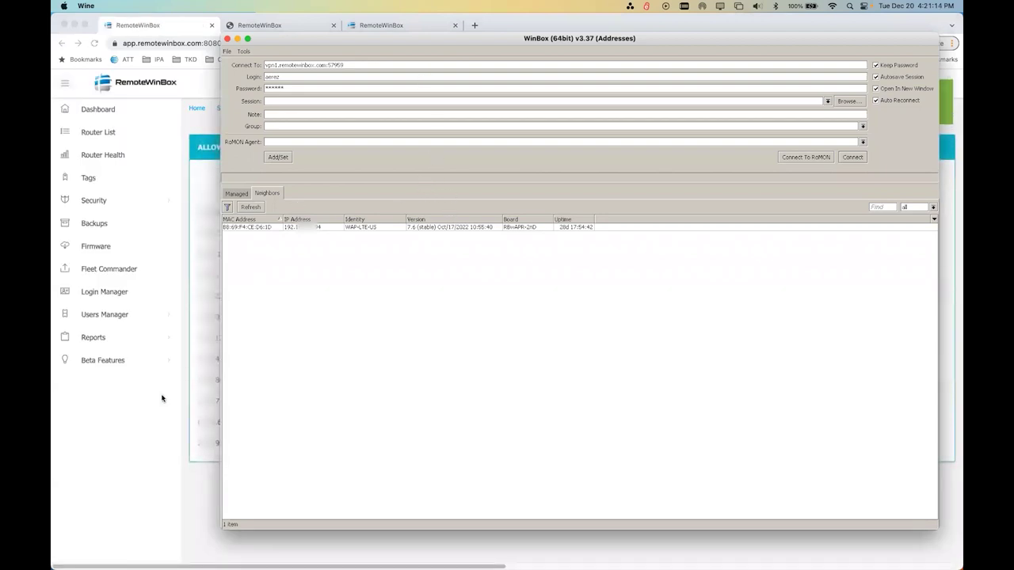
pyautogui.click(849, 158)
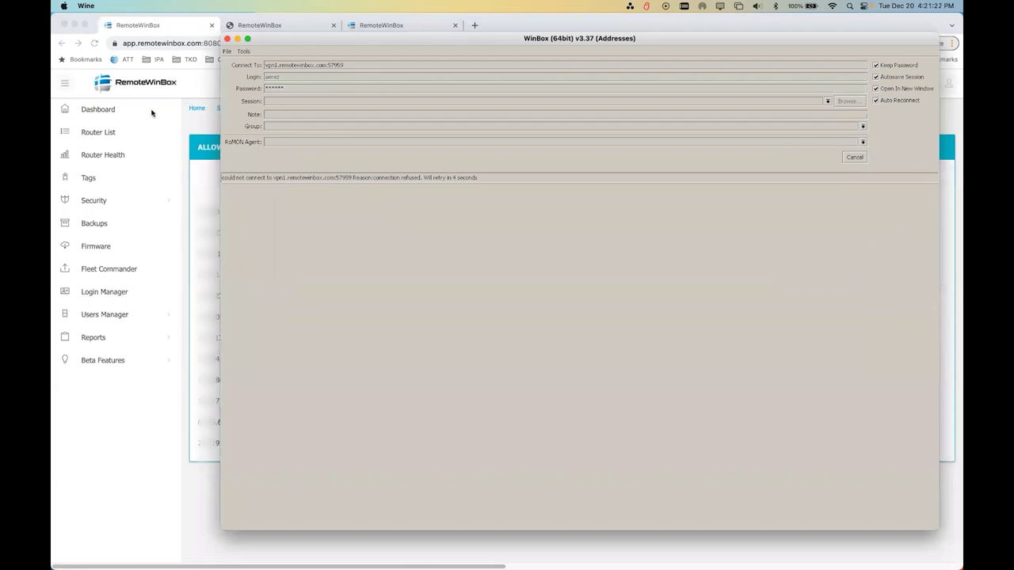
pyautogui.click(117, 124)
pyautogui.click(113, 131)
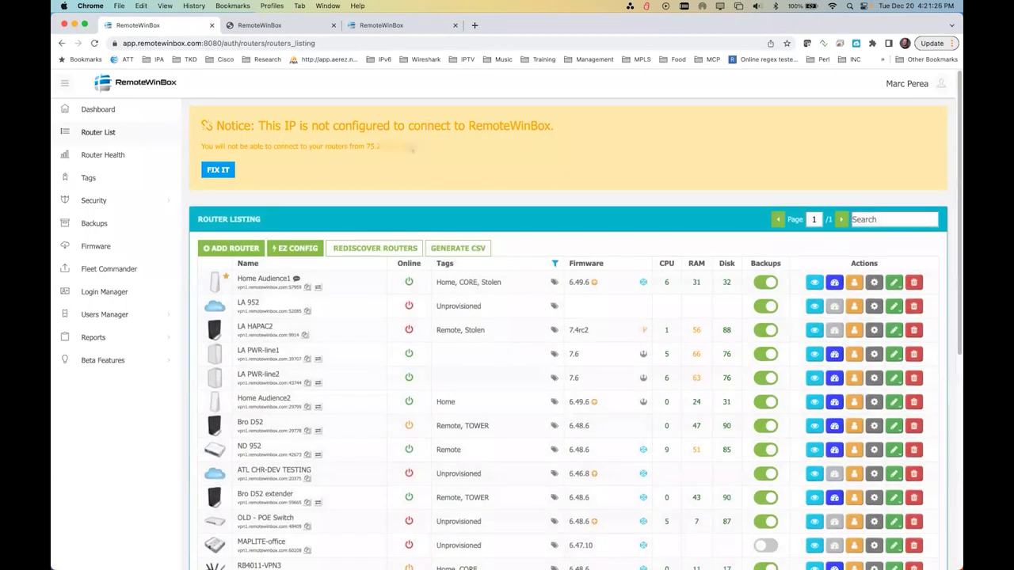
# Re-allow this computer's IP with FIX IT, then view Security > Router Security
pyautogui.moveTo(424, 152); pyautogui.dragTo(207, 128)
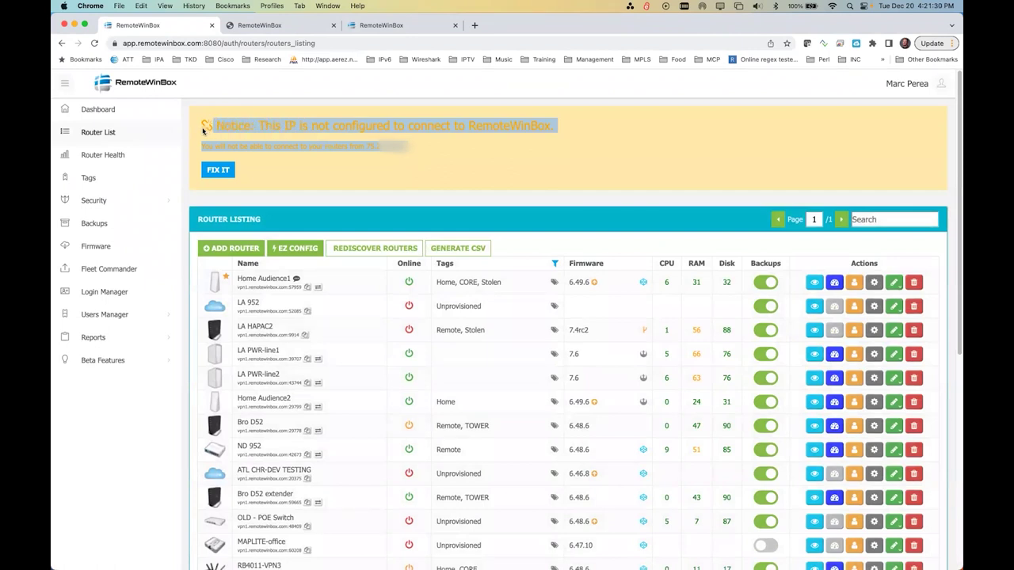
pyautogui.click(219, 171)
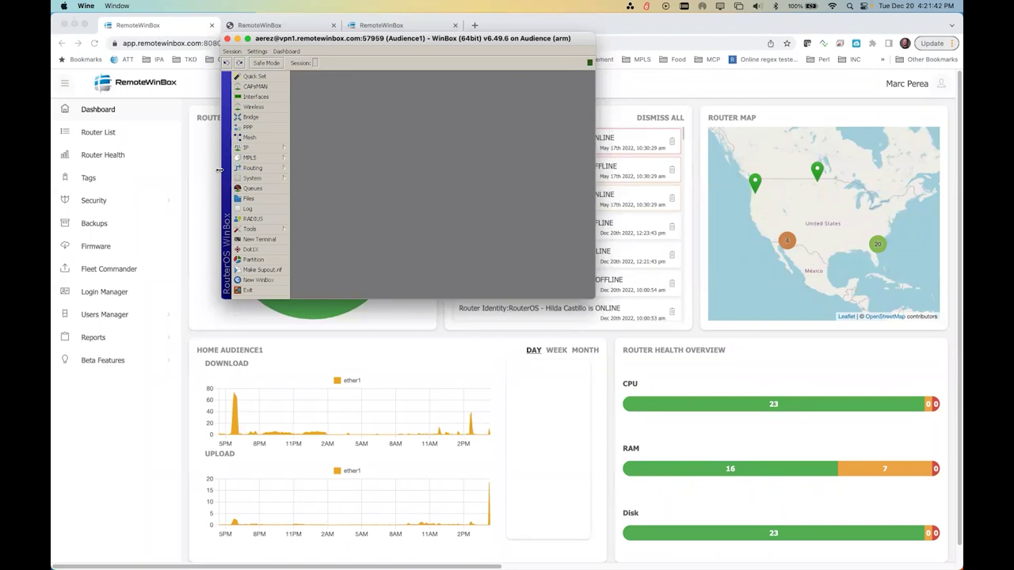
pyautogui.click(198, 171)
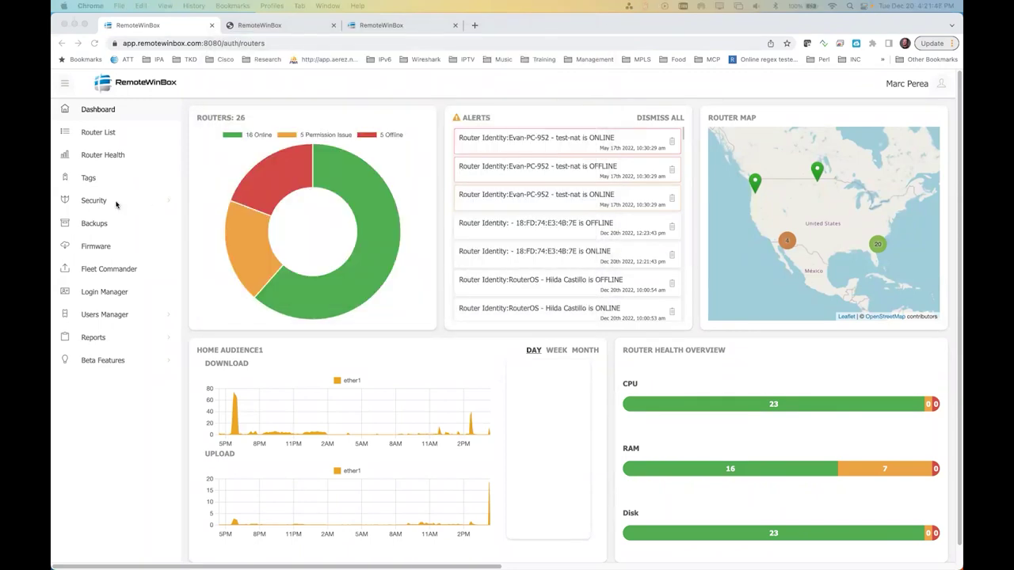
pyautogui.click(103, 199)
pyautogui.click(108, 241)
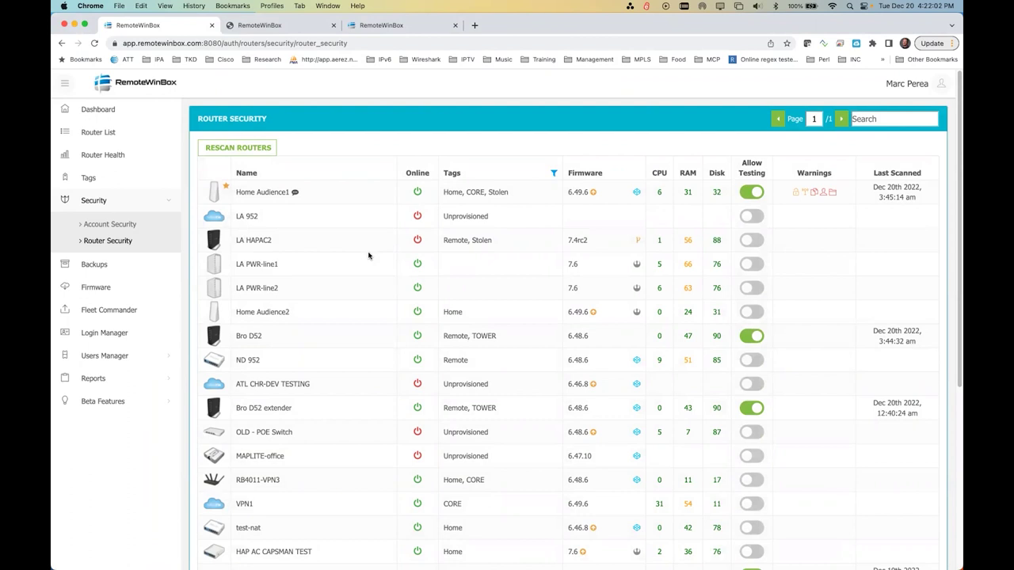
# Inspect the Router Security warnings, then go to the Backups page
pyautogui.moveTo(815, 193)
pyautogui.scroll(-1, 829, 266)
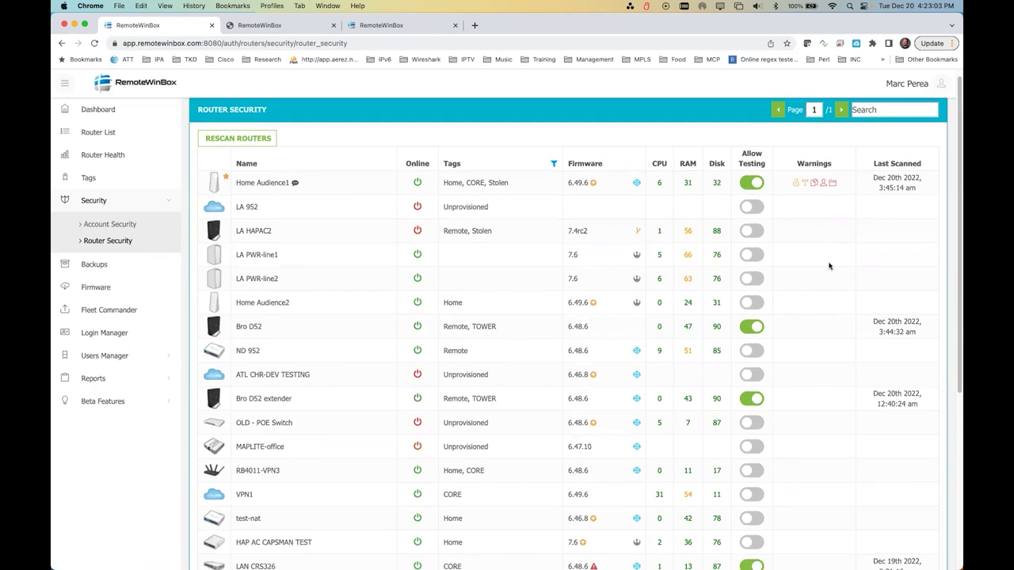
pyautogui.click(91, 269)
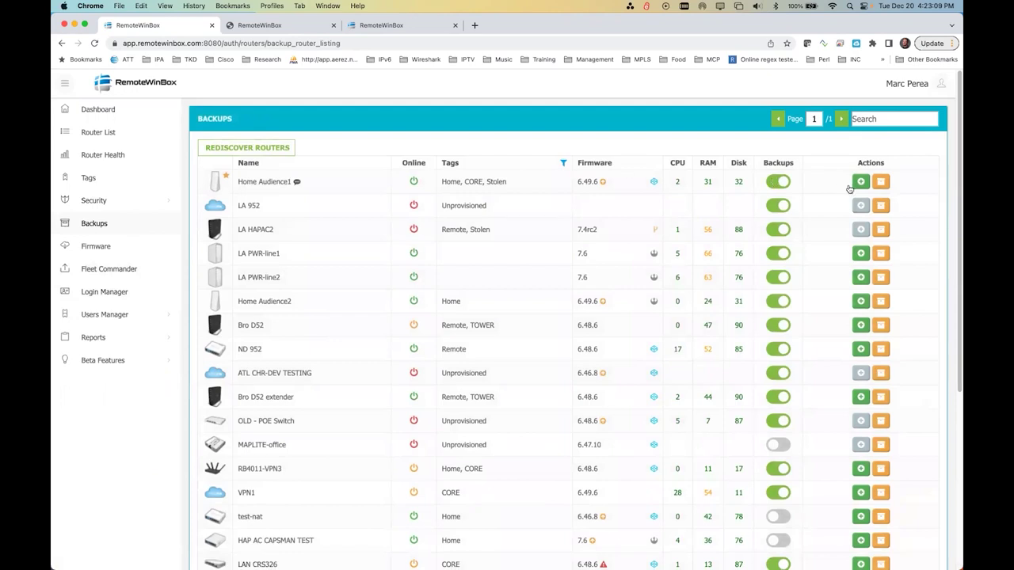
# Back up Home Audience1 now and open its saved backup files
pyautogui.click(860, 183)
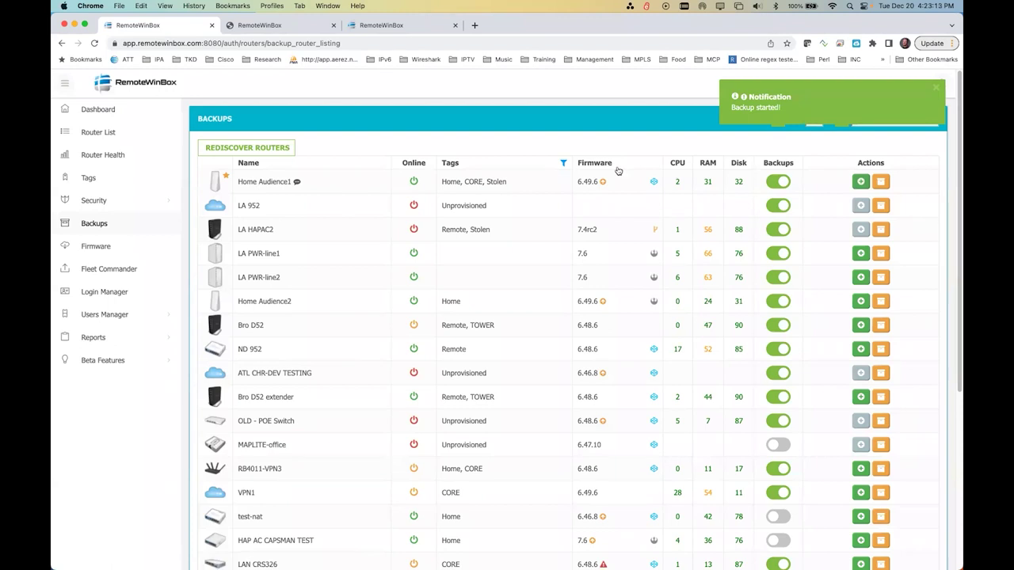
pyautogui.click(880, 183)
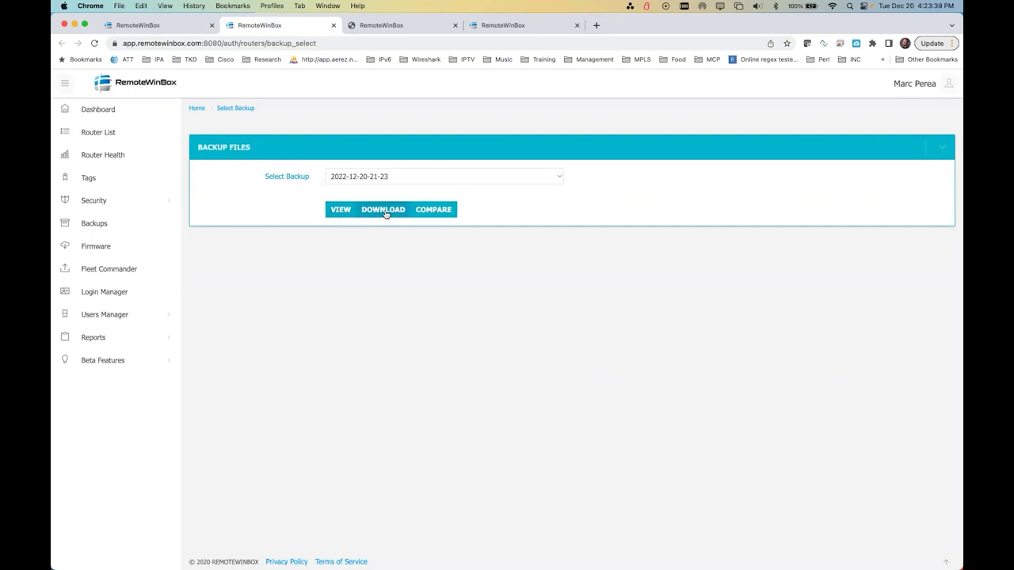
pyautogui.click(427, 212)
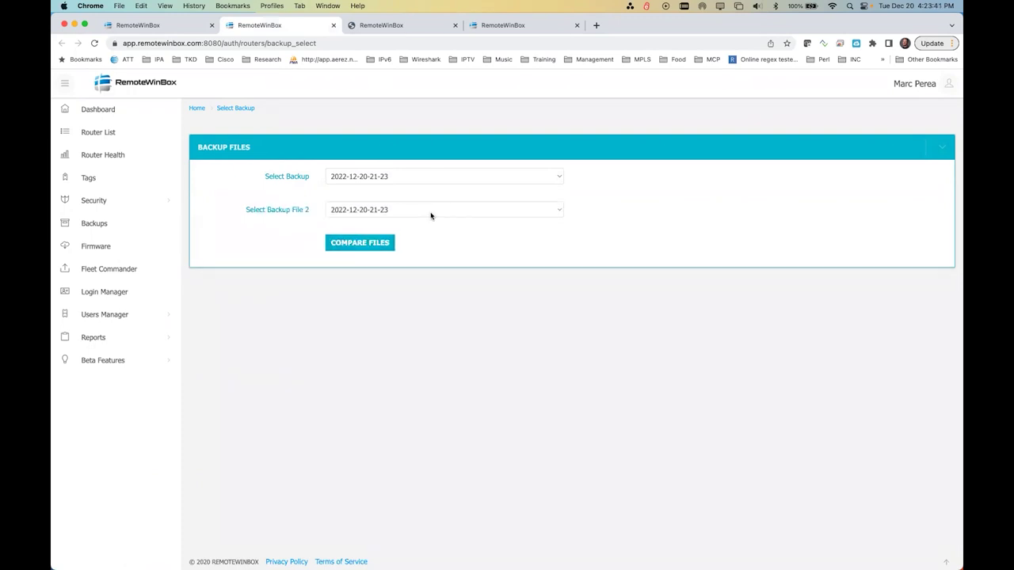
pyautogui.click(407, 214)
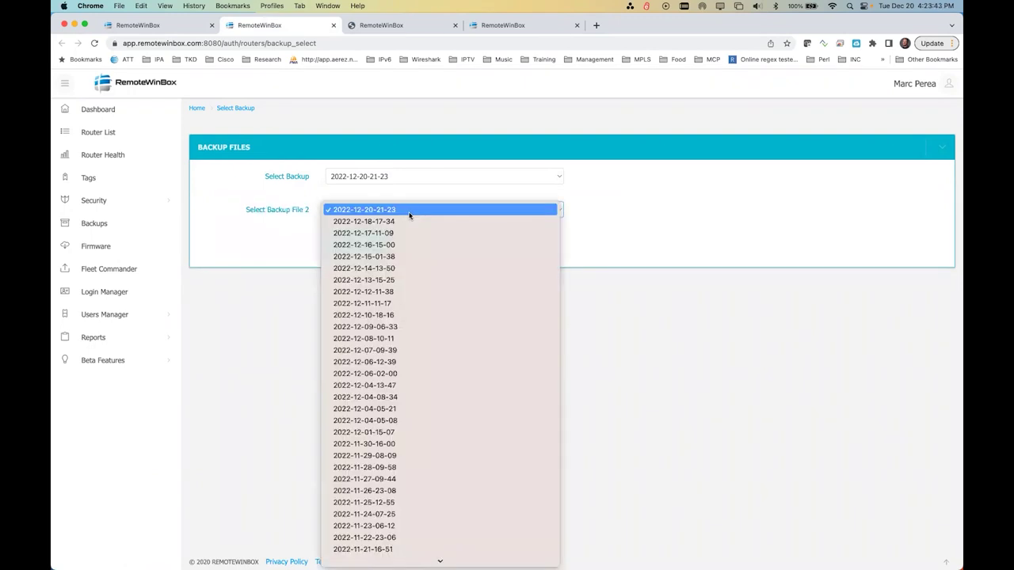
pyautogui.click(464, 468)
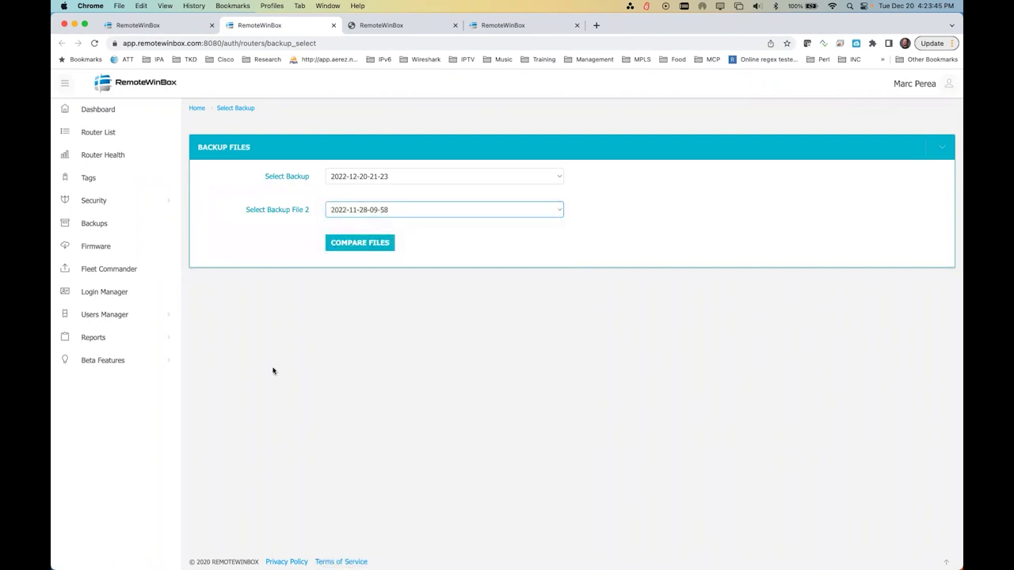
pyautogui.click(355, 245)
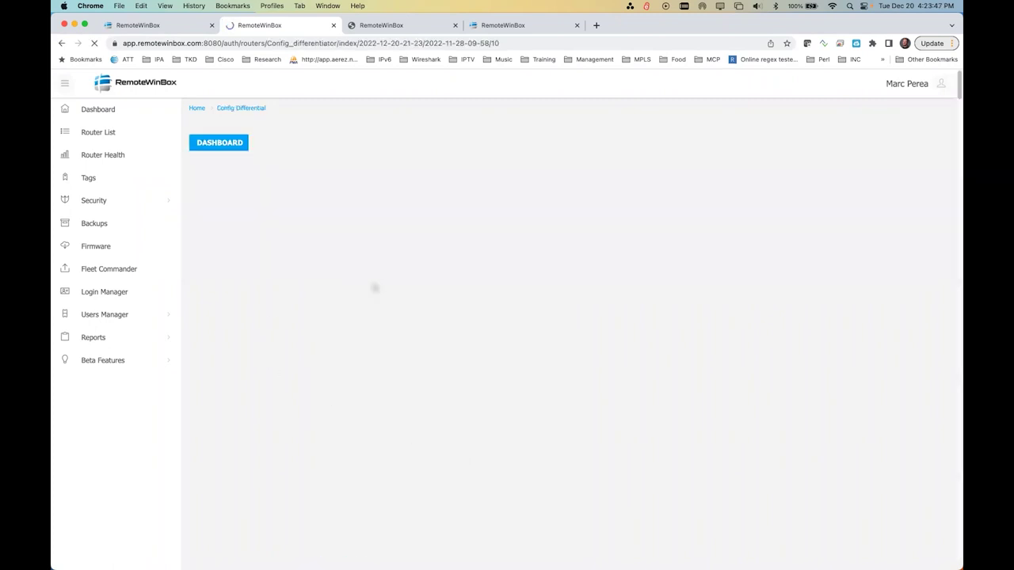
pyautogui.scroll(-3, 515, 315)
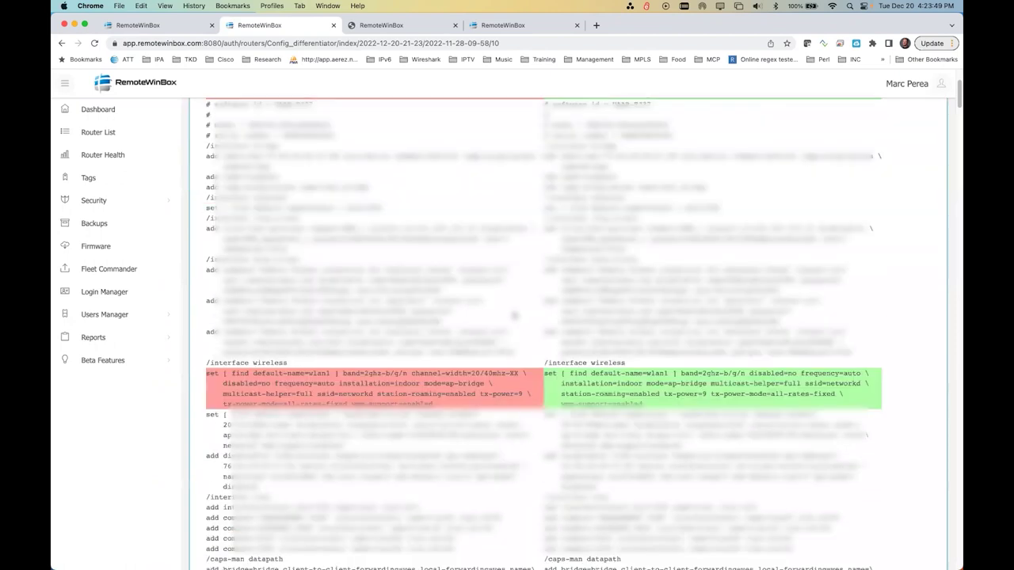
pyautogui.scroll(-1, 514, 316)
pyautogui.scroll(-10, 517, 319)
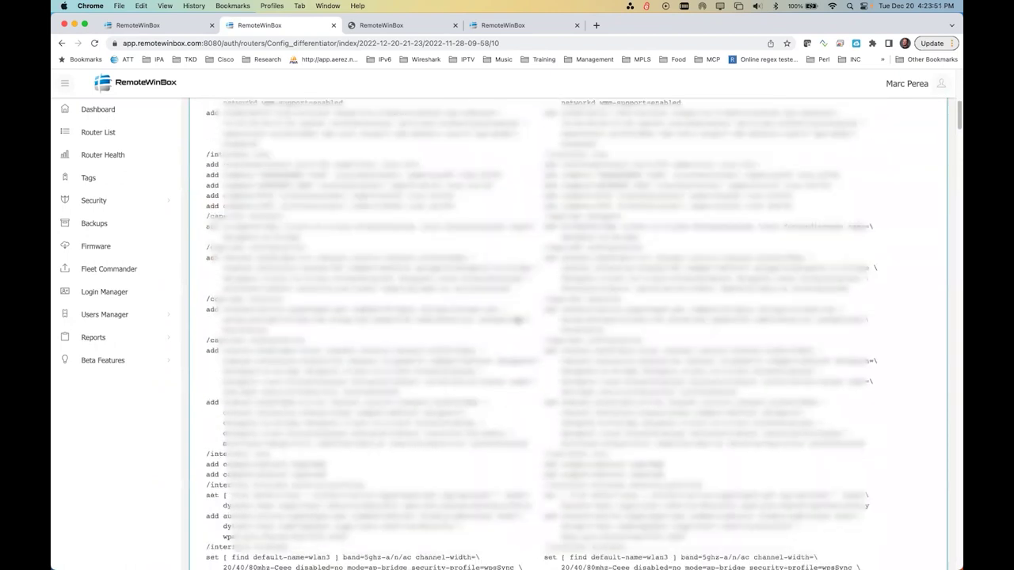
pyautogui.scroll(-2, 517, 319)
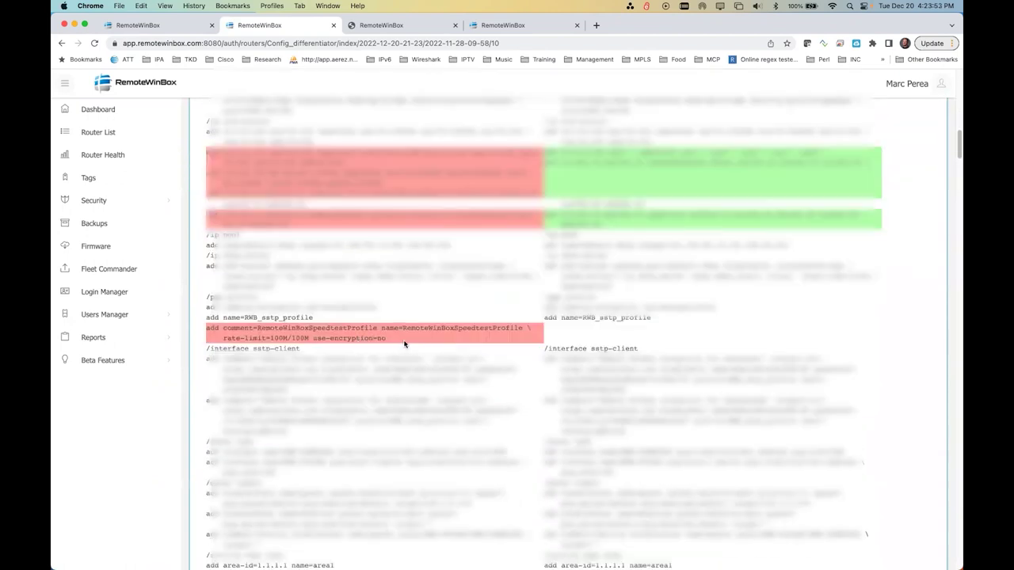
pyautogui.moveTo(404, 343); pyautogui.dragTo(203, 329)
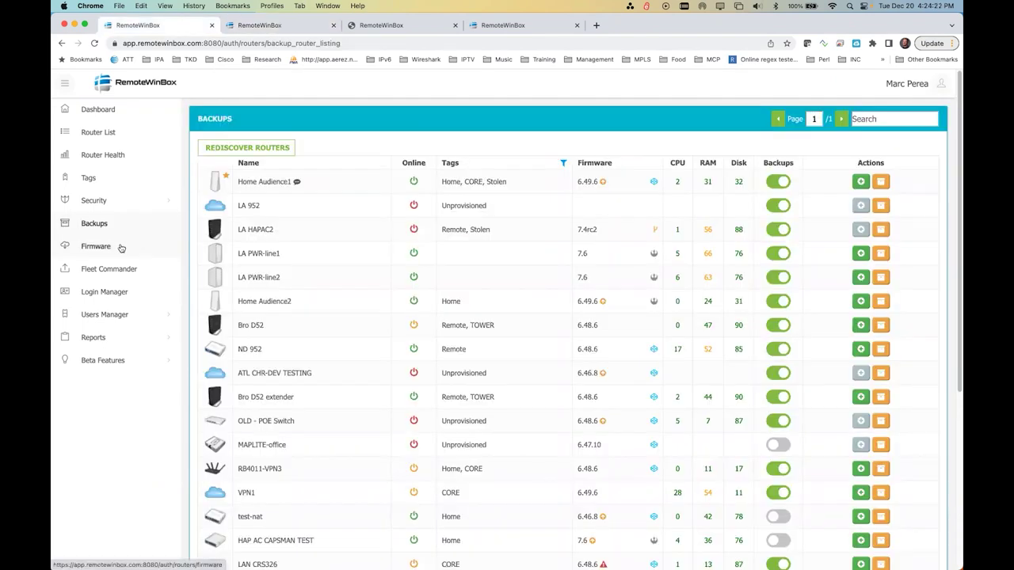
# Open the Firmware overview and switch Router20 to the Long-term release channel
pyautogui.click(119, 247)
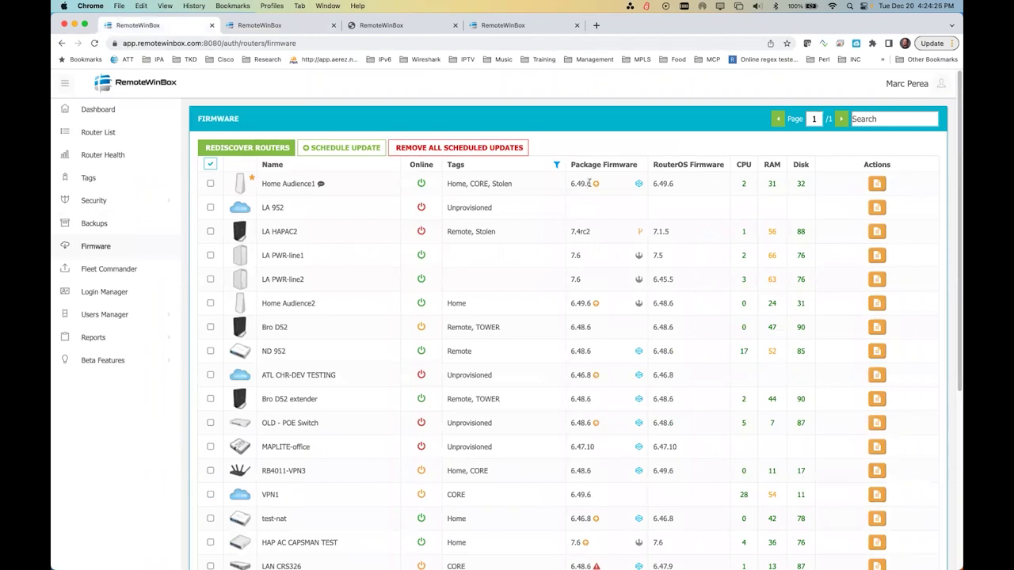
pyautogui.moveTo(596, 186)
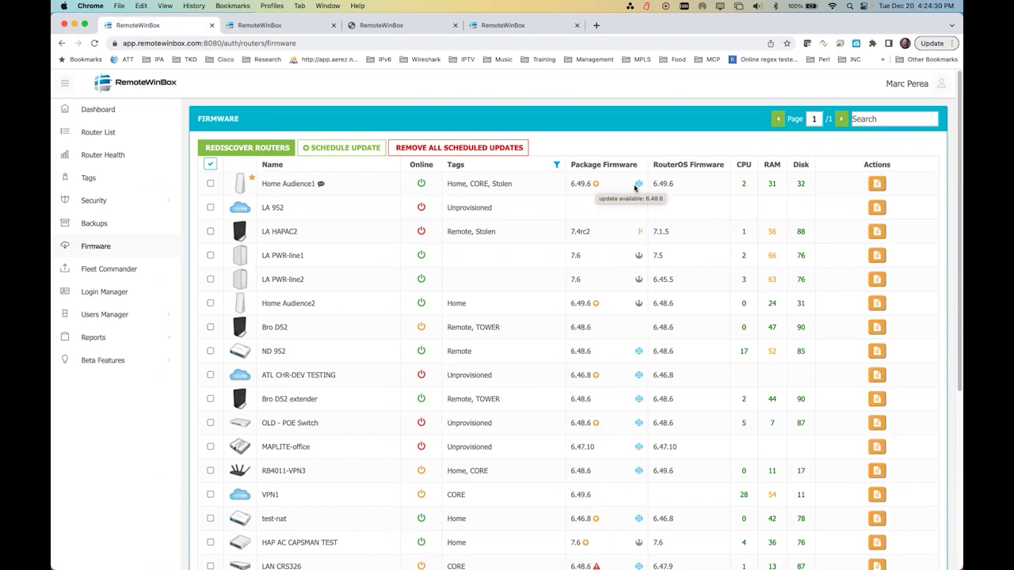
pyautogui.moveTo(642, 236)
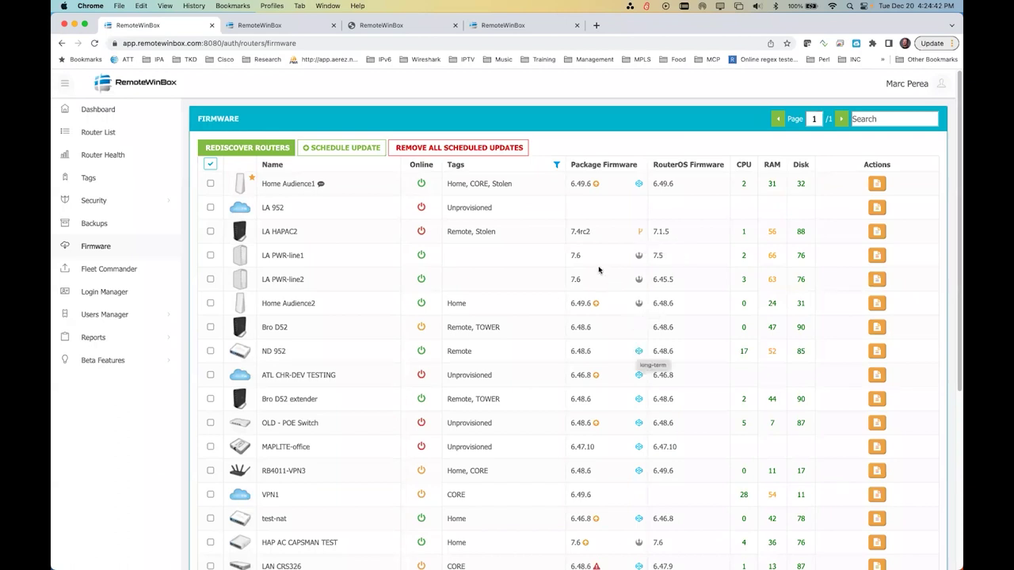
pyautogui.scroll(-2, 600, 285)
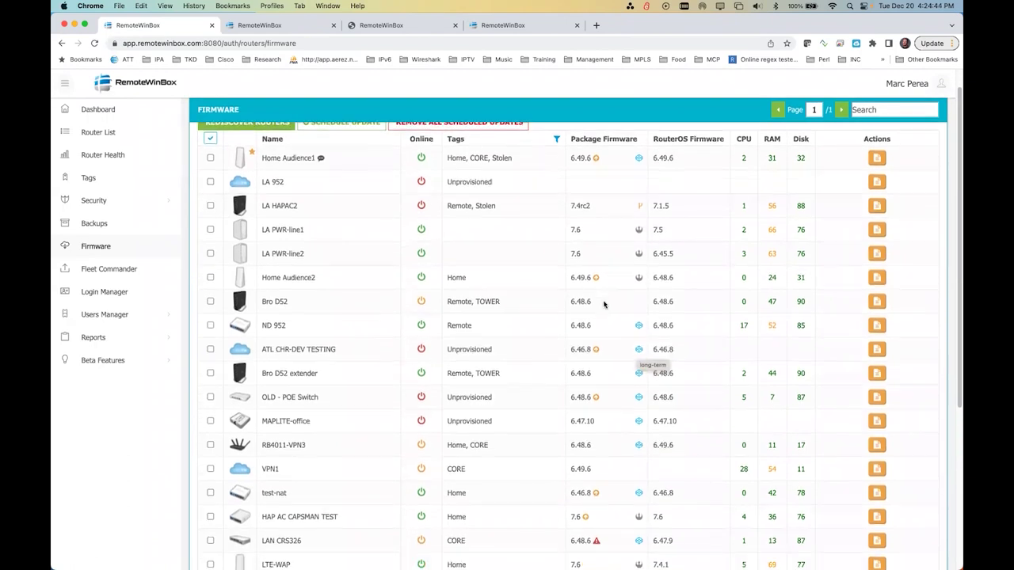
pyautogui.scroll(-4, 623, 312)
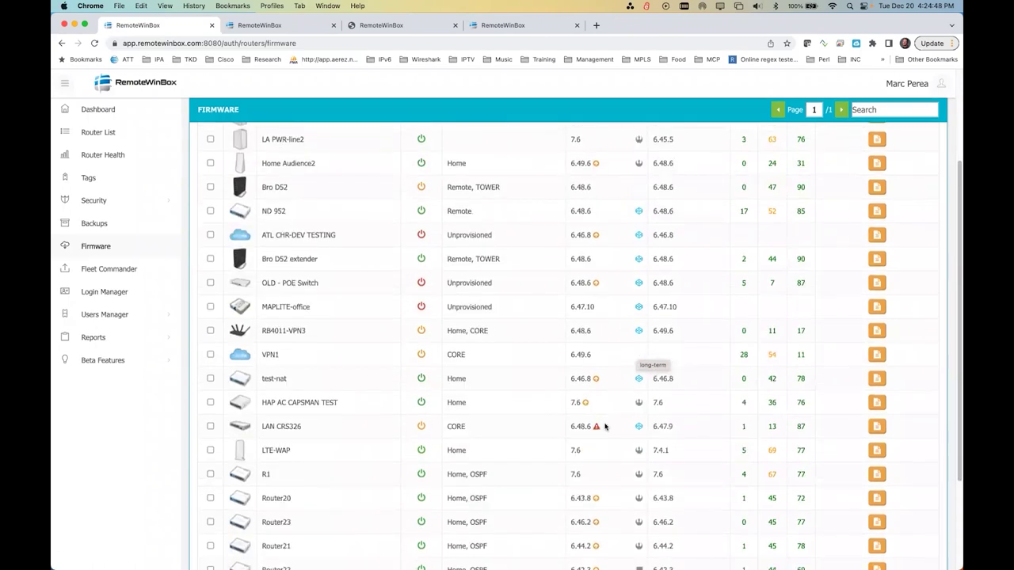
pyautogui.scroll(-3, 612, 432)
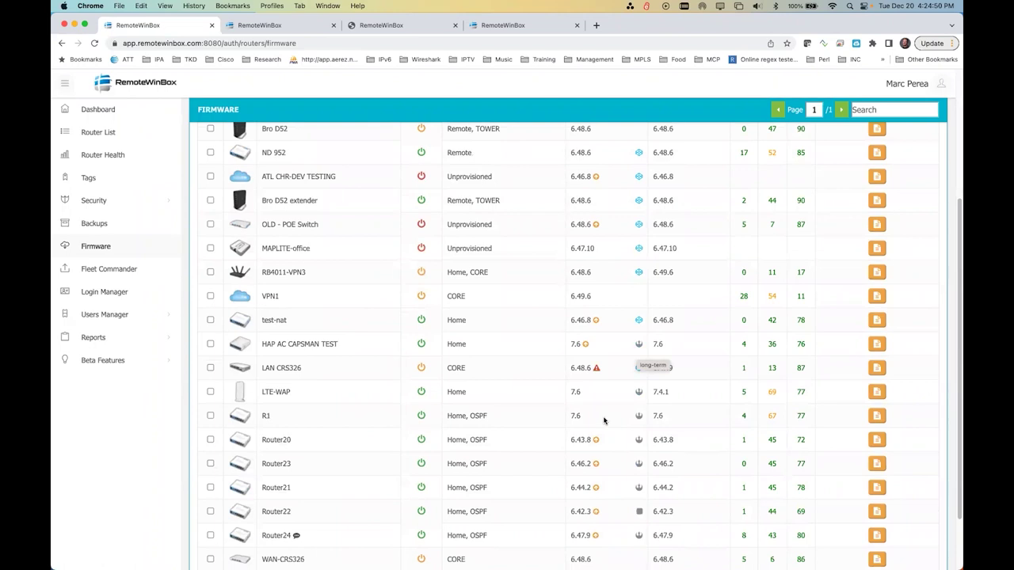
pyautogui.click(639, 442)
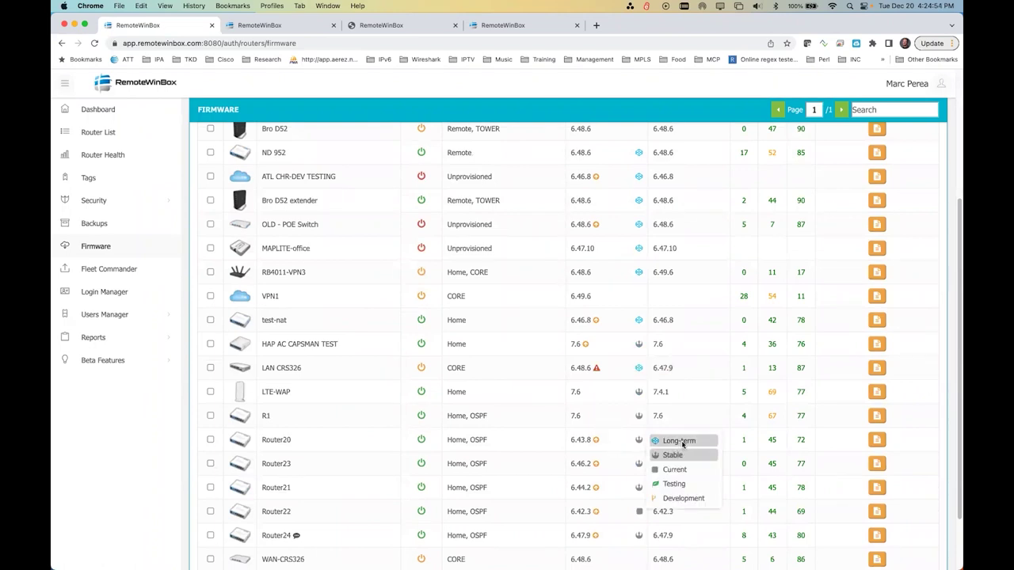
pyautogui.click(679, 441)
pyautogui.scroll(6, 611, 421)
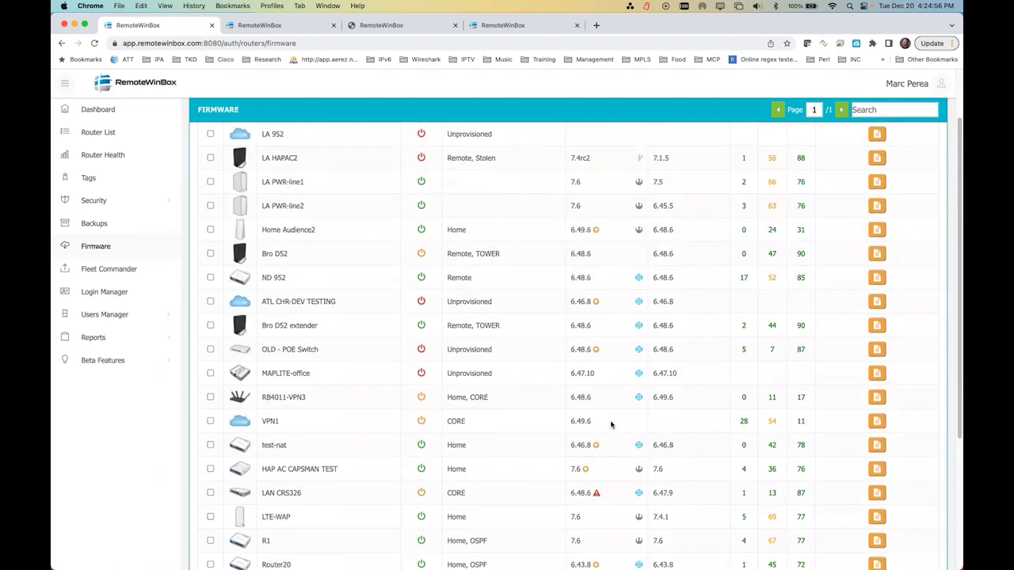
pyautogui.scroll(4, 600, 423)
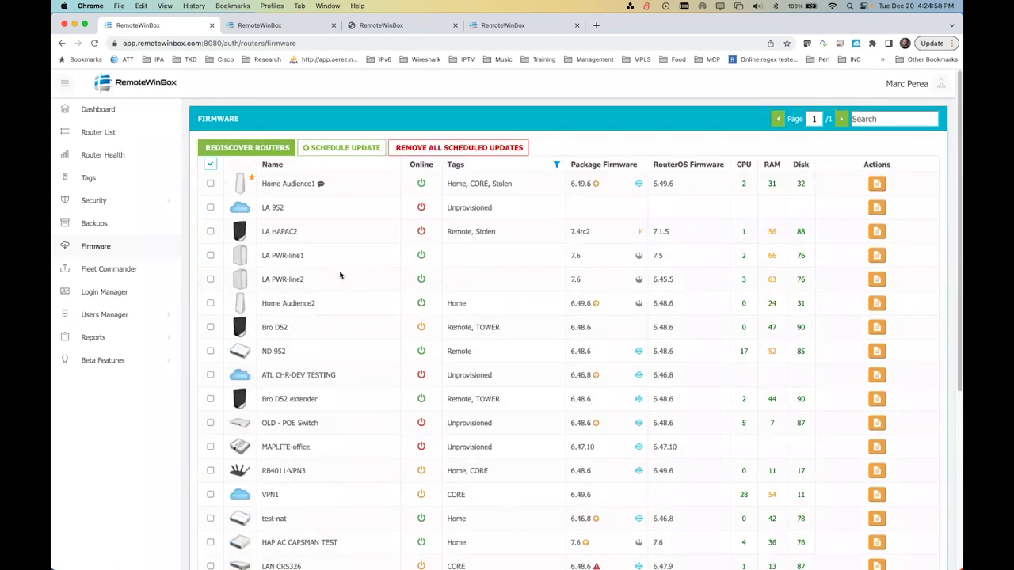
# Filter the router list to the Home tag and select all listed routers
pyautogui.click(555, 165)
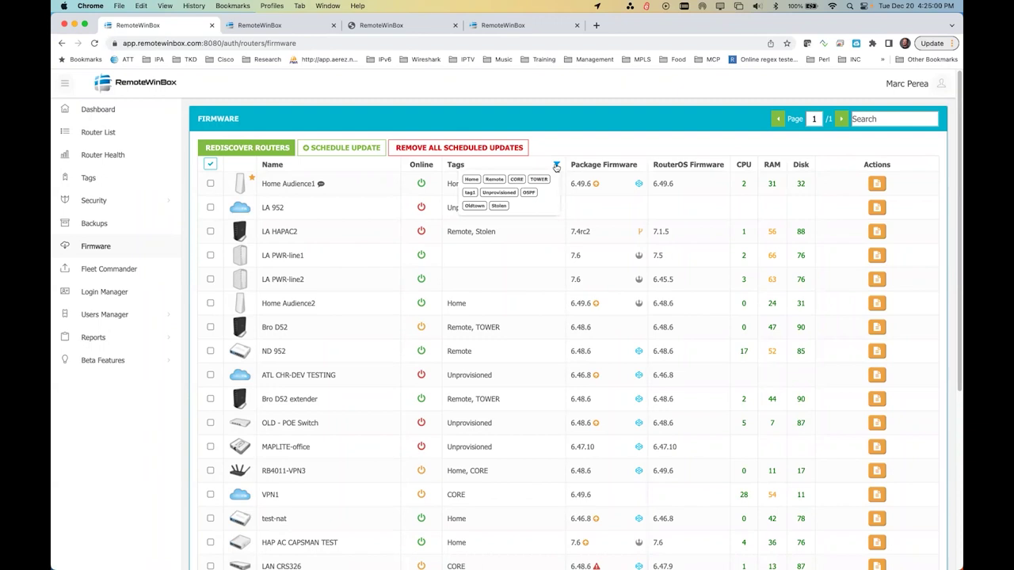
pyautogui.click(473, 181)
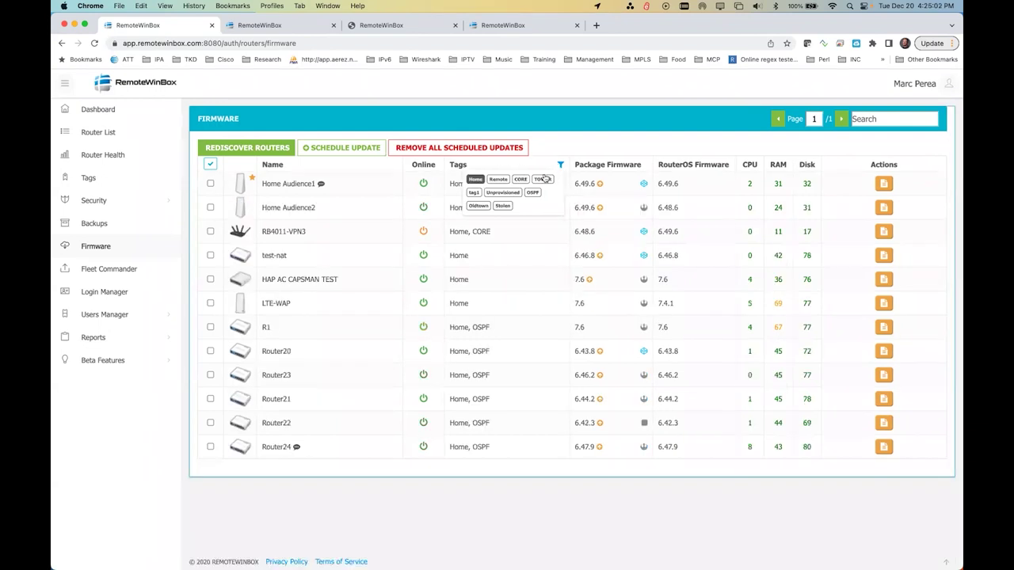
pyautogui.click(559, 168)
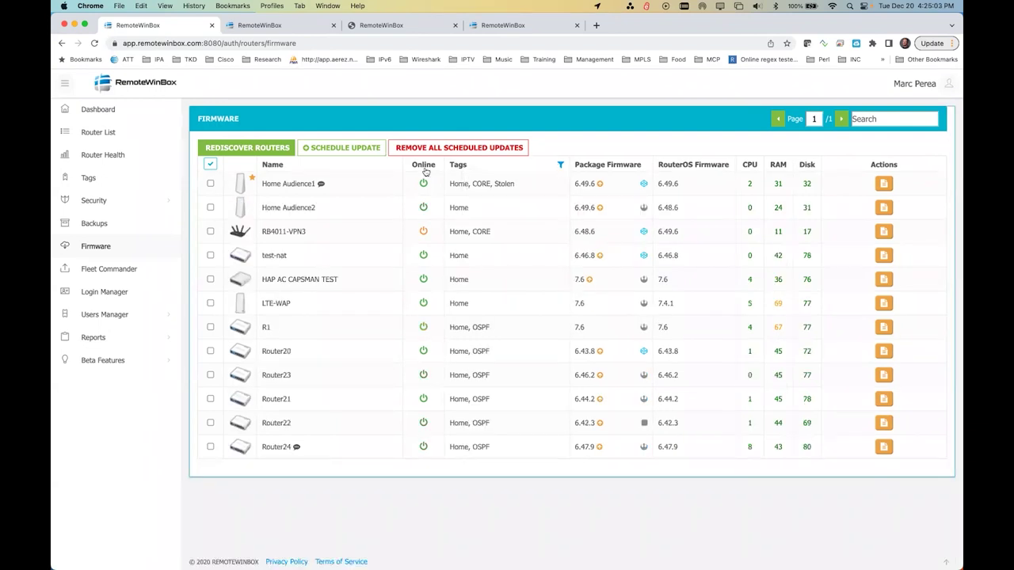
pyautogui.click(209, 164)
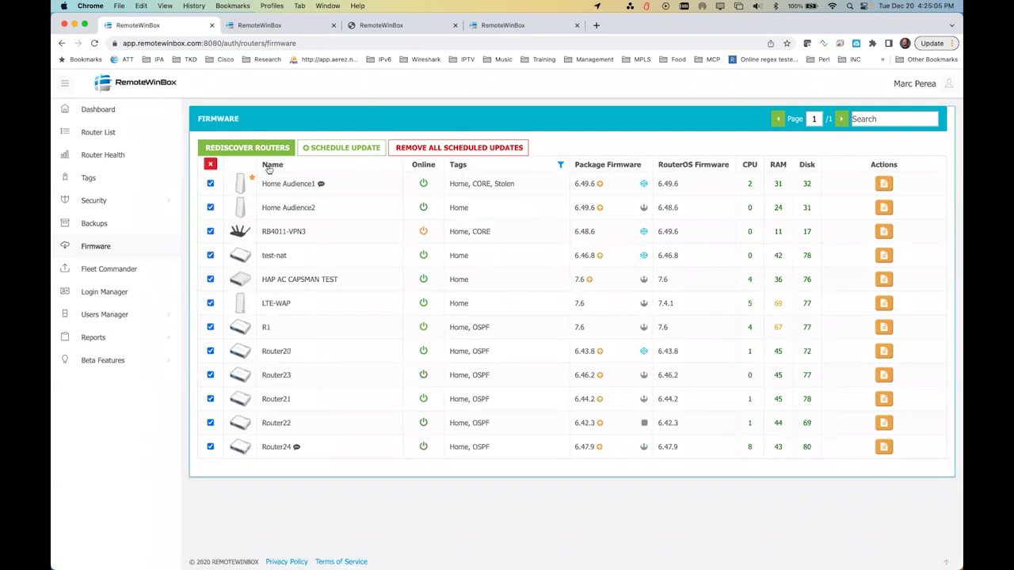
# Schedule a firmware update for them in the 2am - 5am maintenance window
pyautogui.click(340, 148)
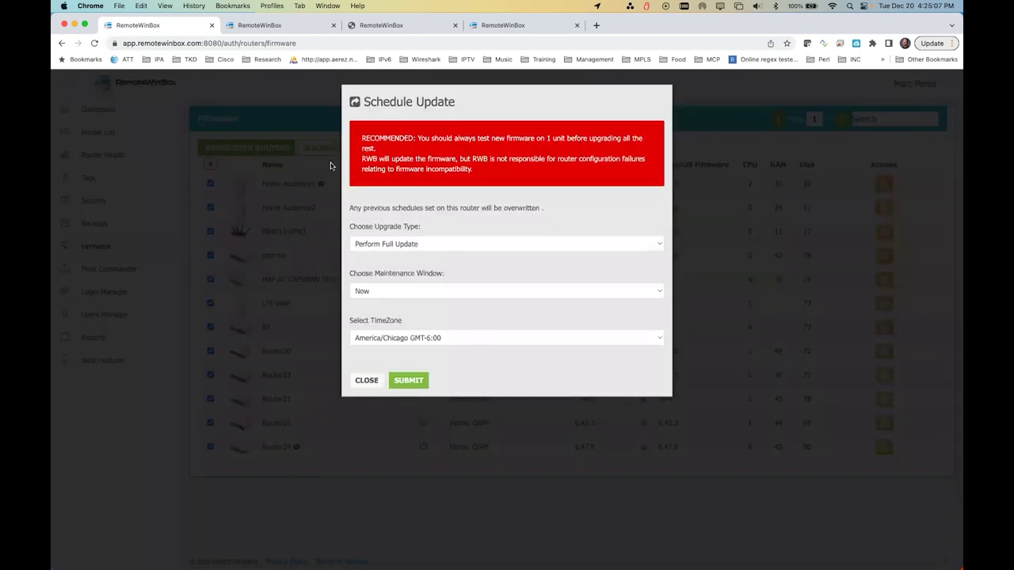
pyautogui.click(393, 291)
pyautogui.click(393, 315)
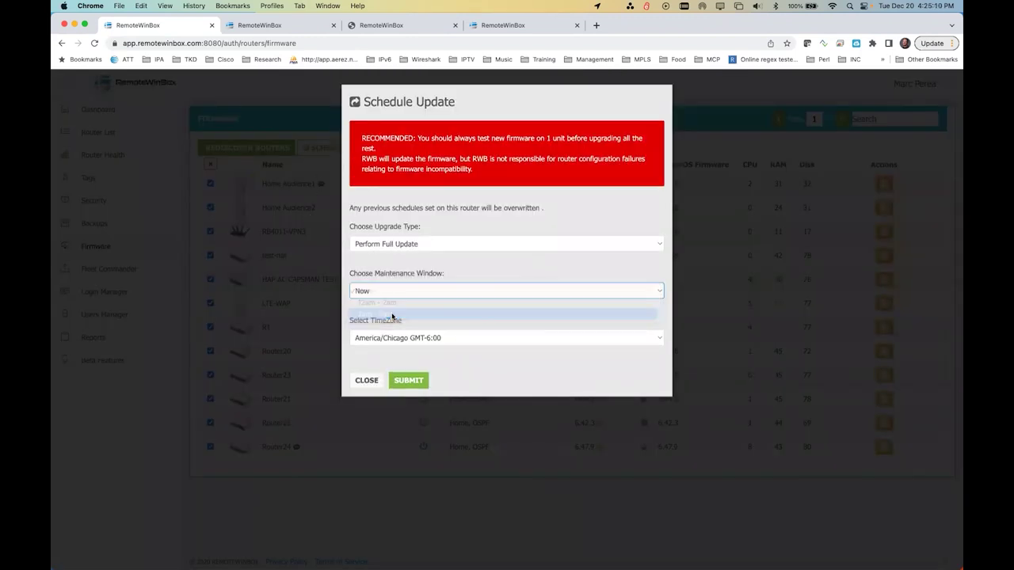
pyautogui.click(408, 381)
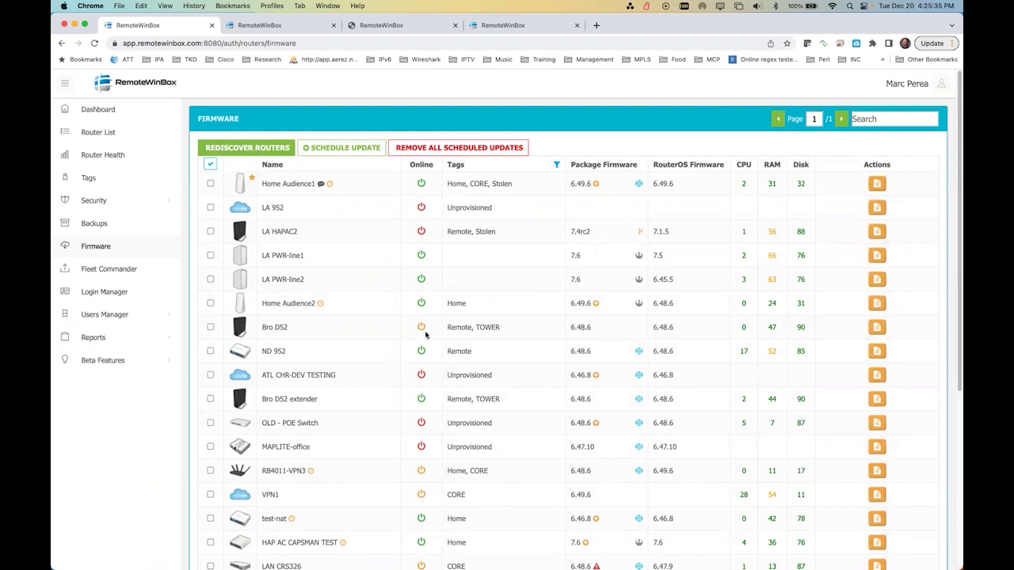
# Check the Firmware Audit report, clear scheduled firmware updates, and go to Login Manager
pyautogui.click(110, 338)
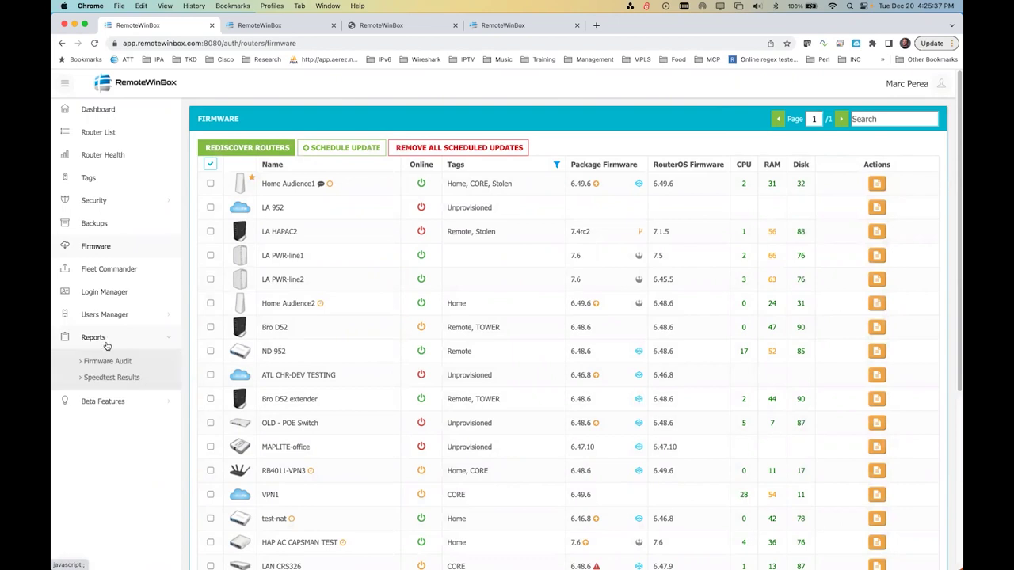
pyautogui.click(110, 362)
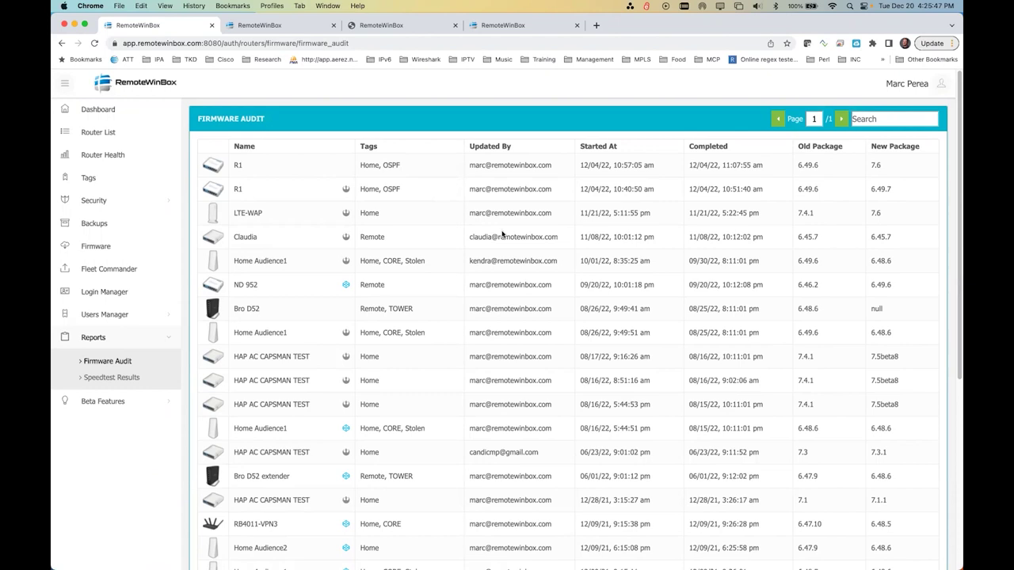
pyautogui.click(113, 252)
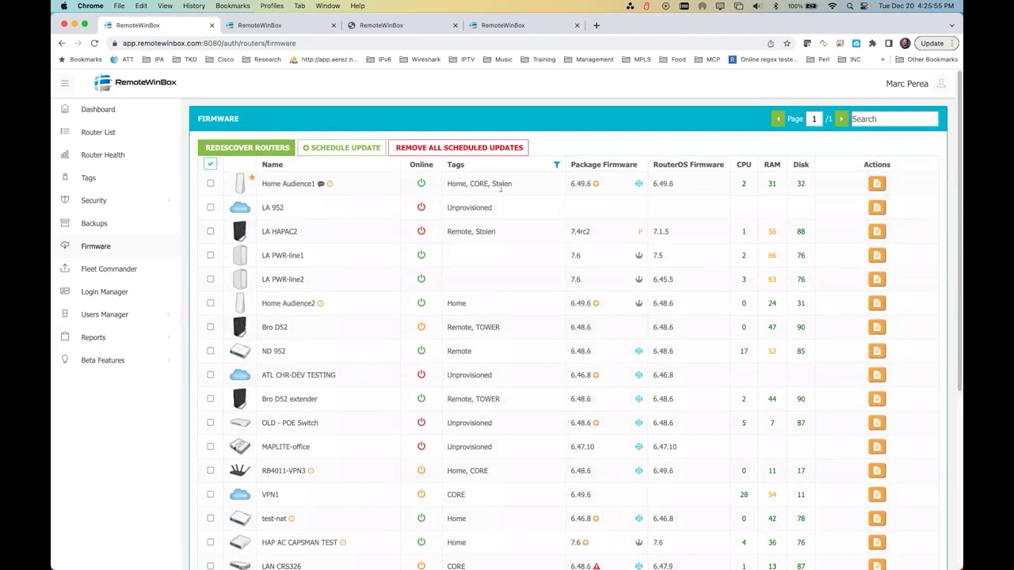
pyautogui.click(485, 150)
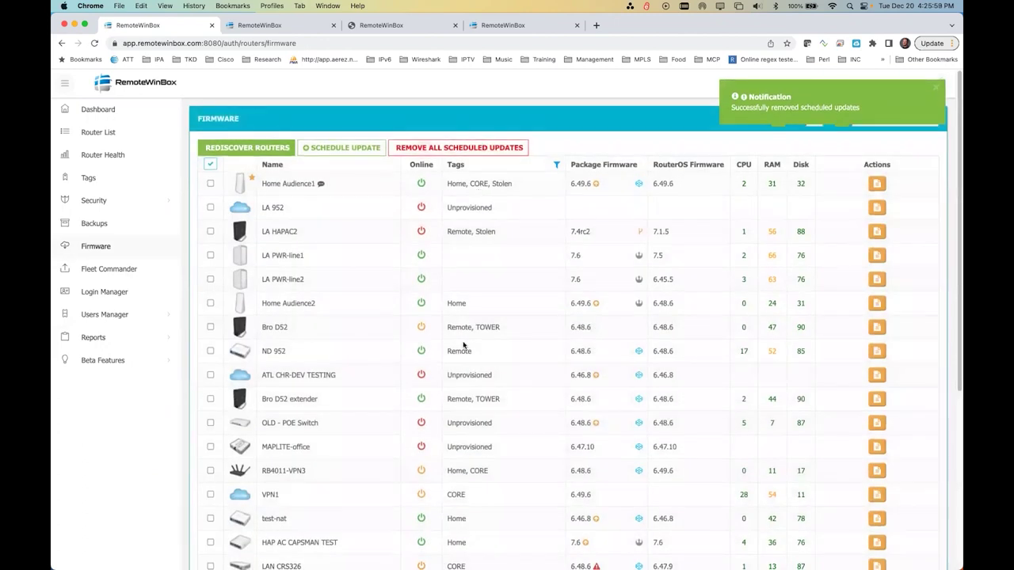
pyautogui.click(113, 296)
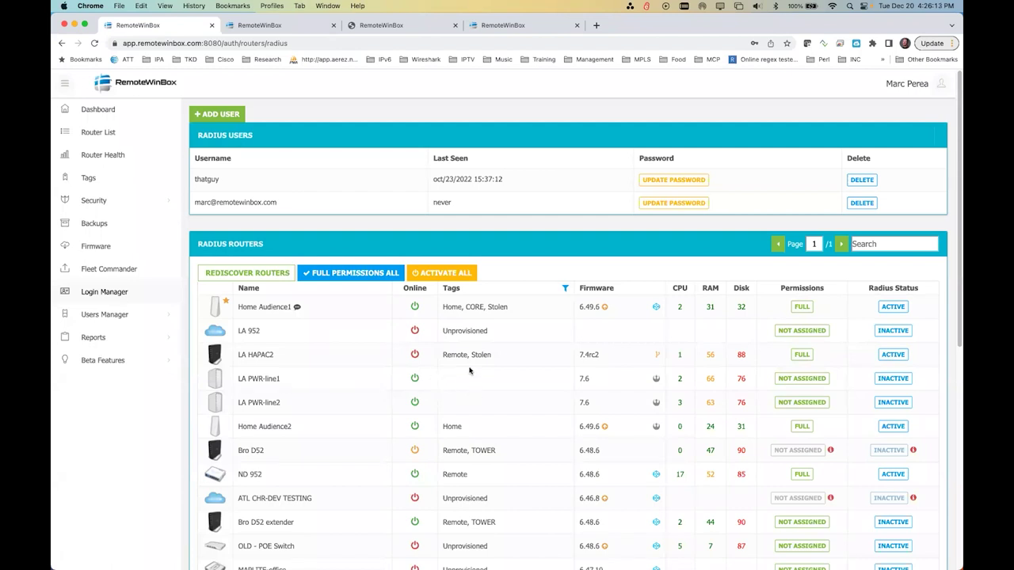
# Add RADIUS user 'mynewuser' with its own password and save it with Update Now
pyautogui.click(236, 116)
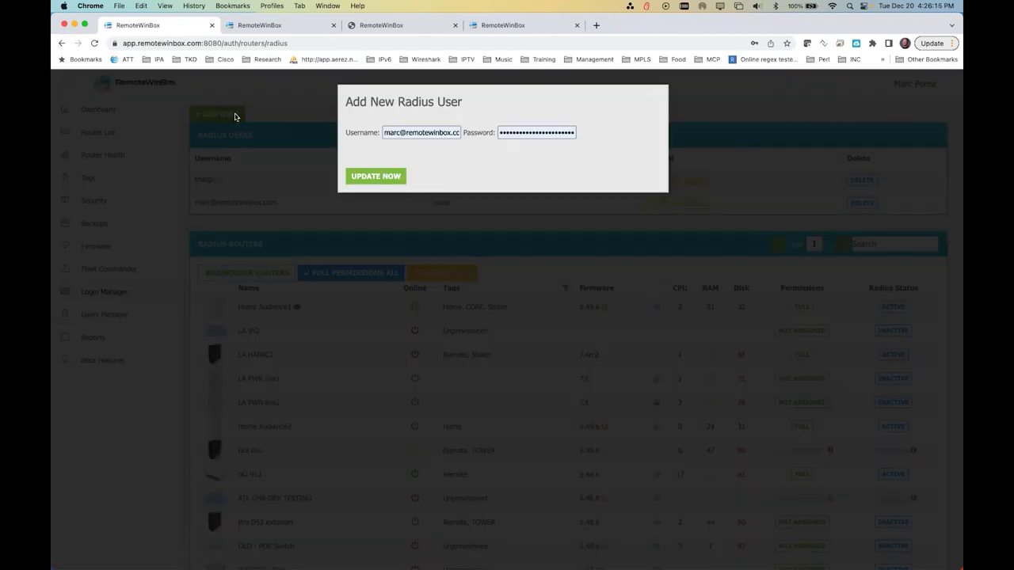
pyautogui.tripleClick(422, 132)
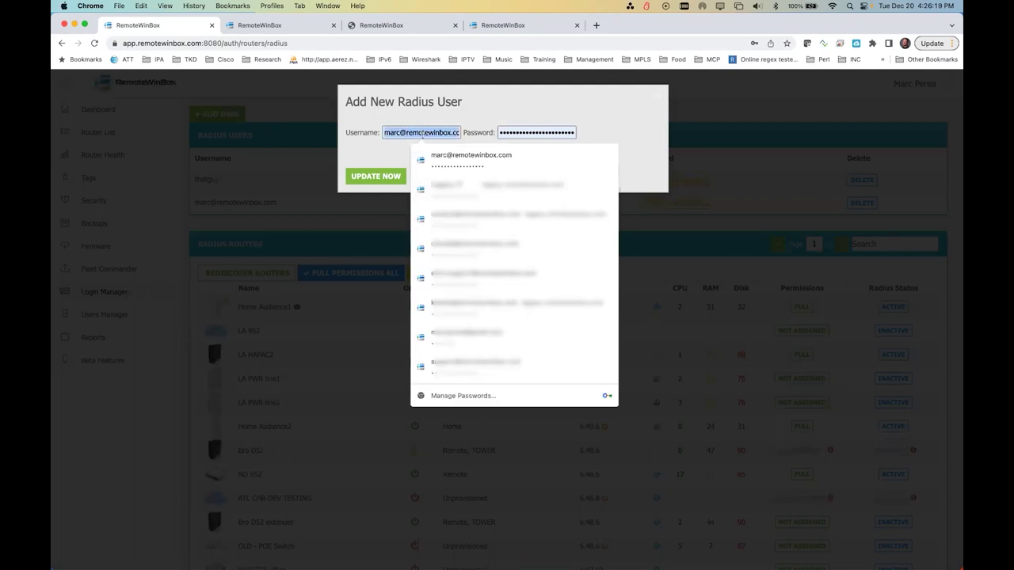
pyautogui.write('mynewuser')
pyautogui.press('Tab')
pyautogui.write('p')
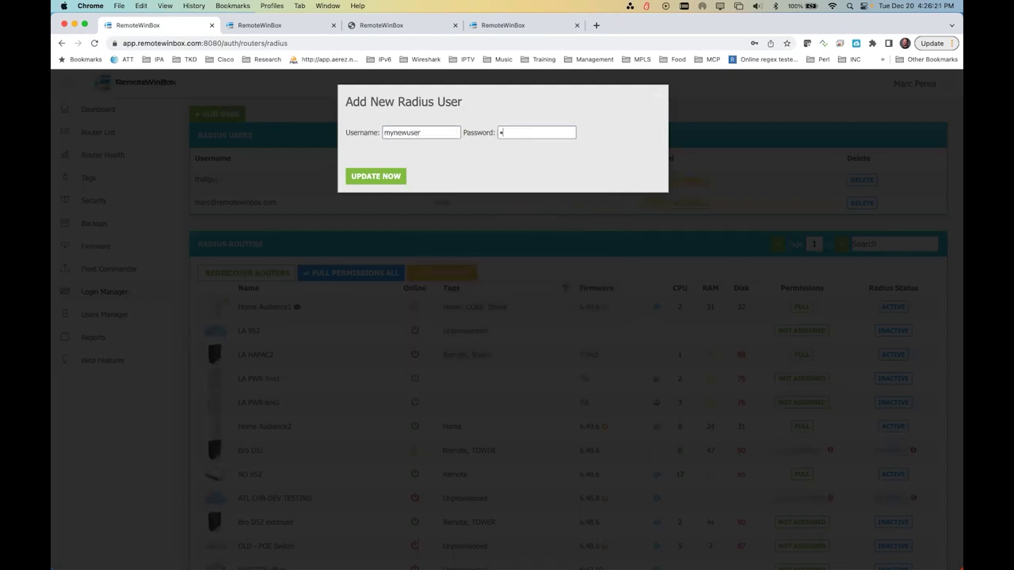
pyautogui.click(395, 177)
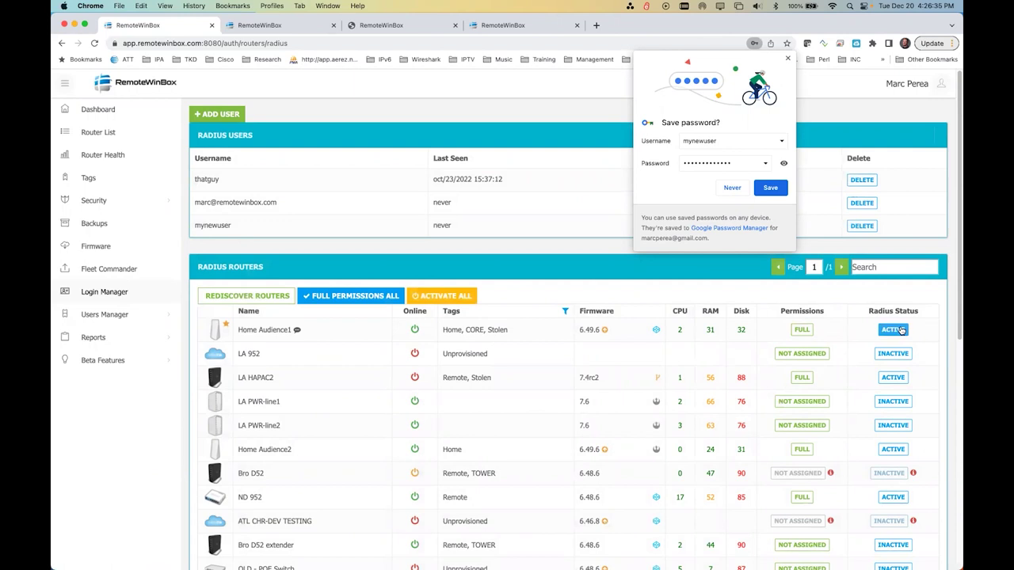
# Log into the router in WinBox as mynewuser, then close the RADIUS and session windows
pyautogui.press('Escape')
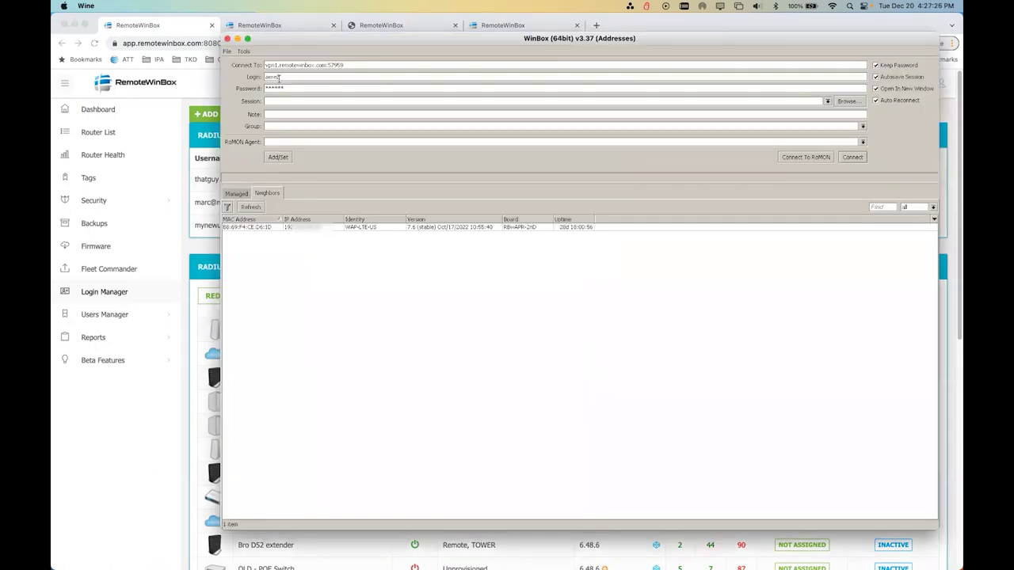
pyautogui.doubleClick(278, 77)
pyautogui.write('mynewuser')
pyautogui.press('Tab')
pyautogui.write('p')
pyautogui.press('Return')
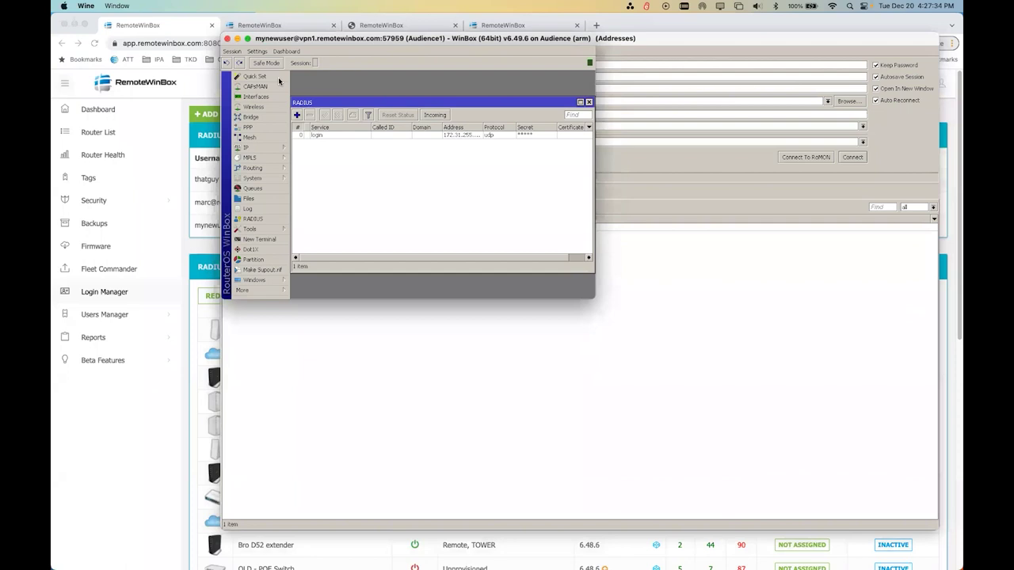
pyautogui.click(588, 102)
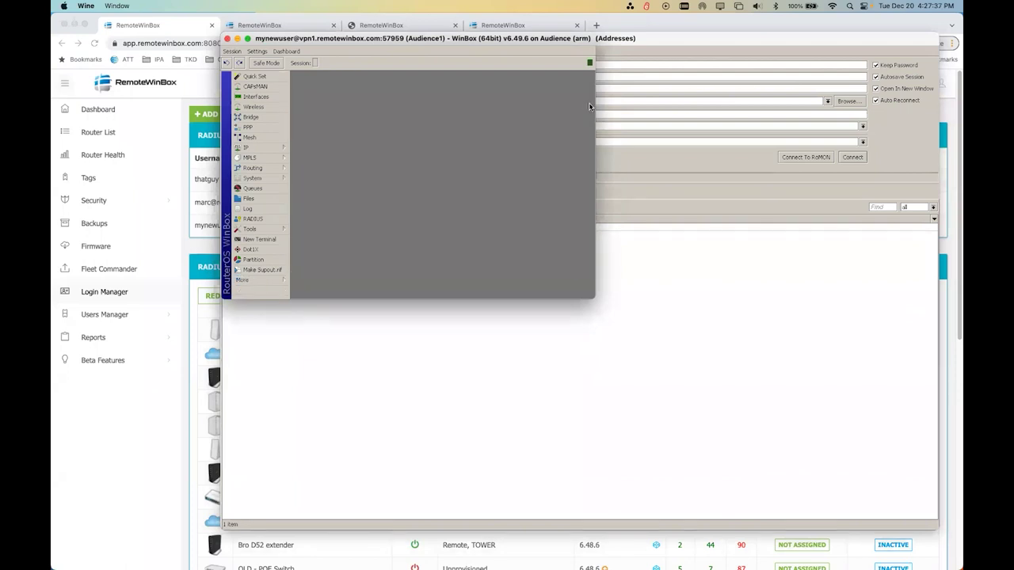
pyautogui.click(228, 38)
# Delete the mynewuser RADIUS user and confirm its WinBox login now fails
pyautogui.click(227, 38)
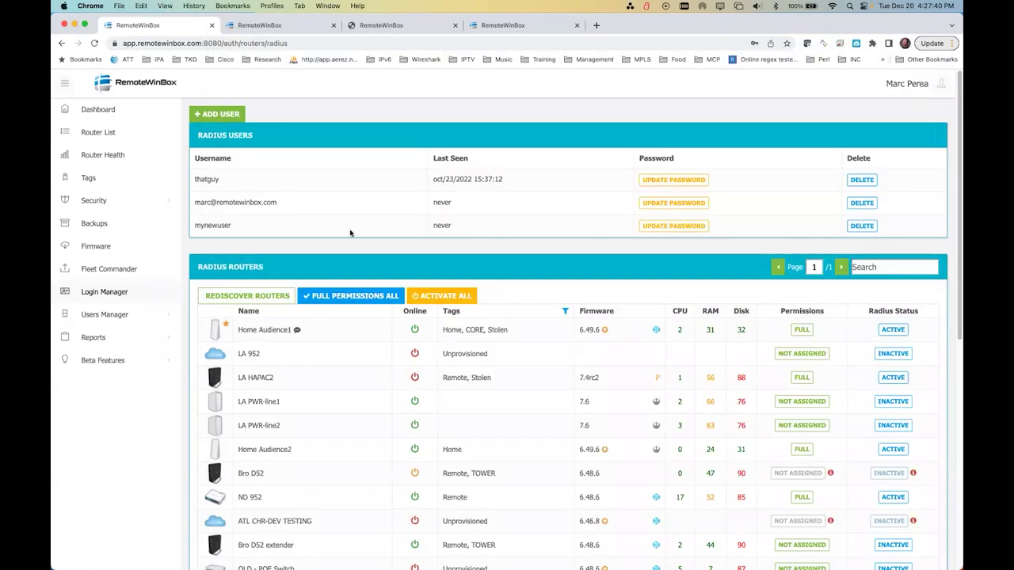
pyautogui.click(861, 226)
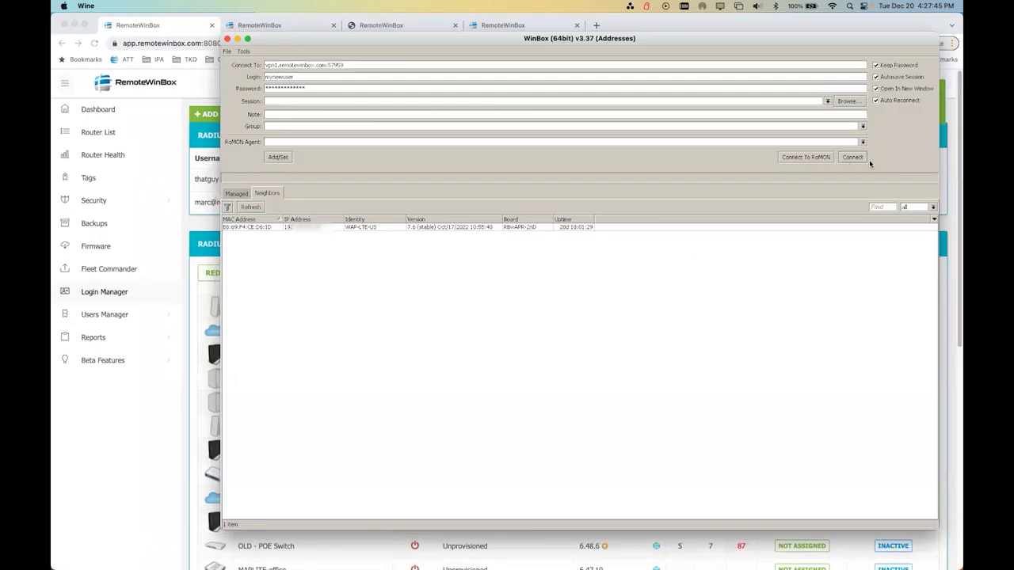
pyautogui.click(867, 161)
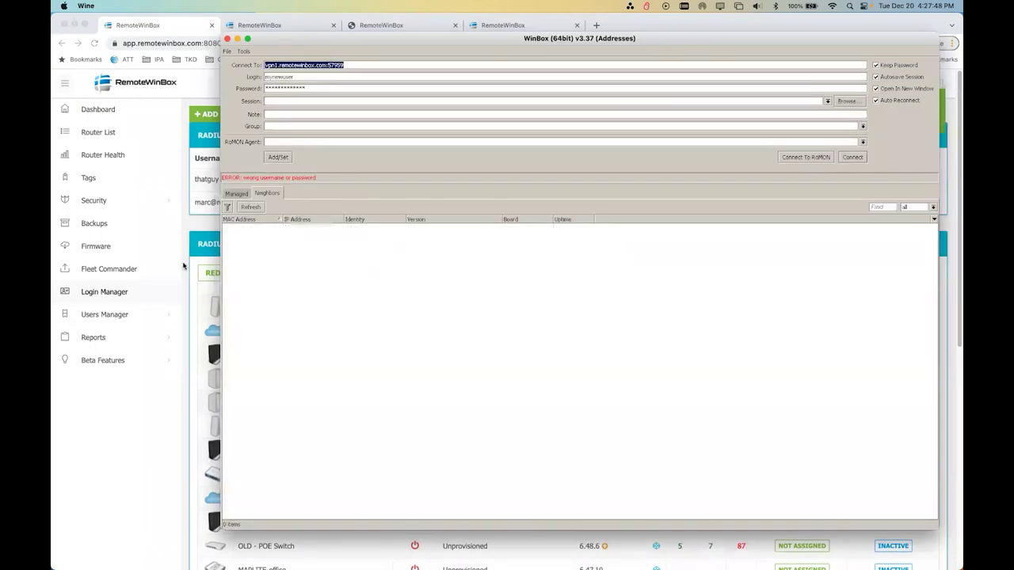
pyautogui.click(204, 221)
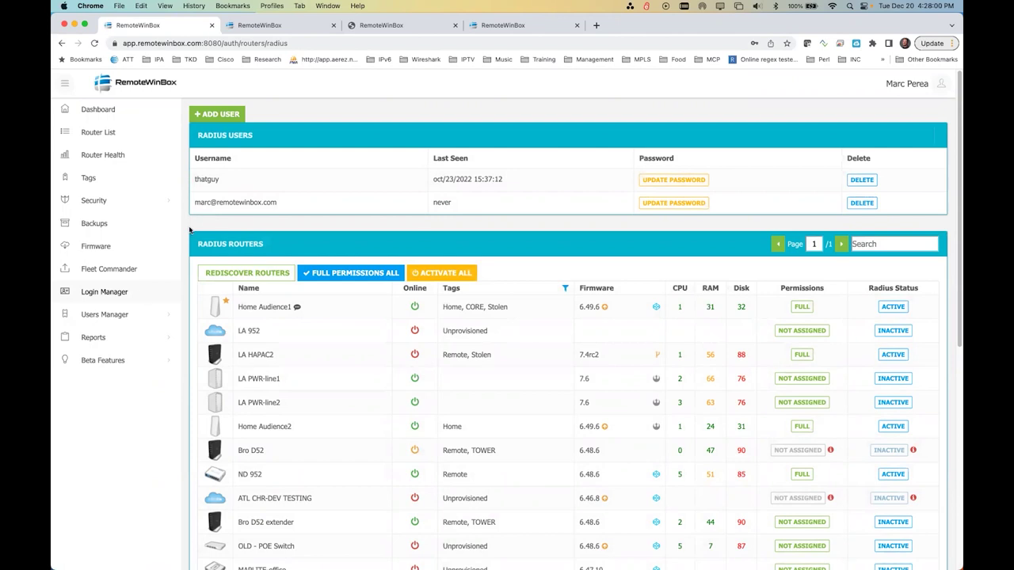
pyautogui.click(130, 316)
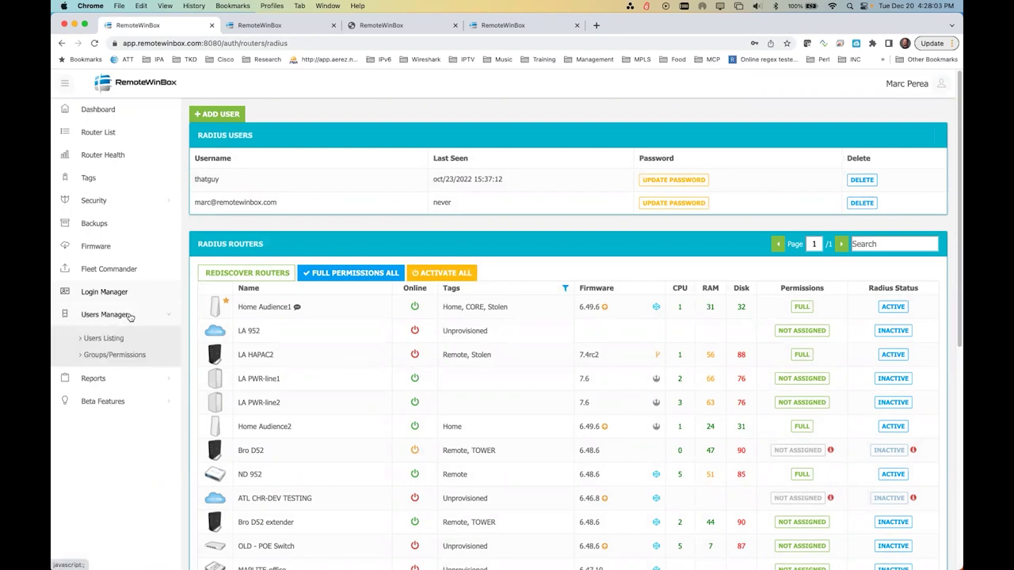
# Review Groups/Permissions, highlighting the Customer Service and Engineer groups' permissions
pyautogui.click(116, 354)
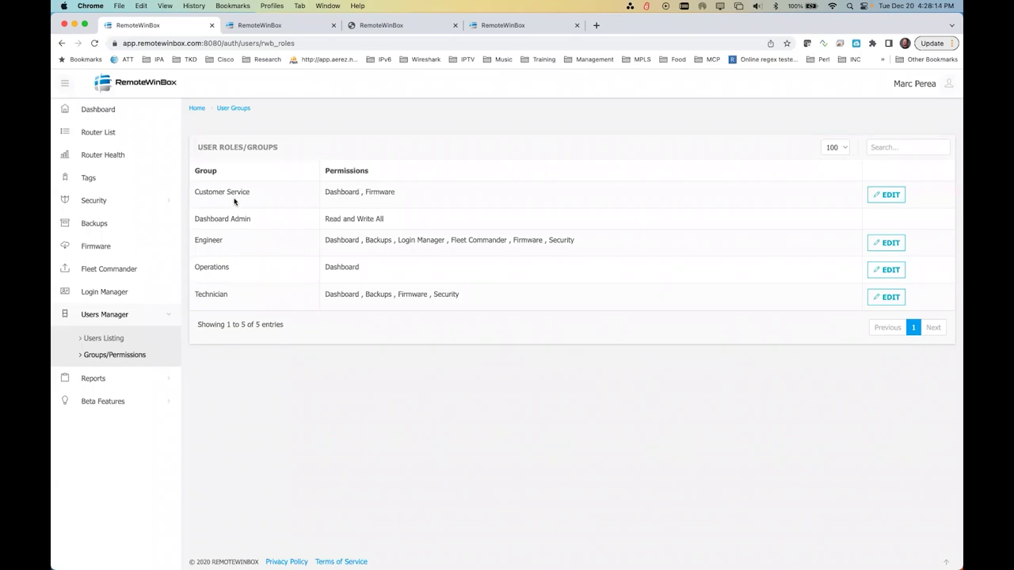
pyautogui.moveTo(197, 192); pyautogui.dragTo(263, 197)
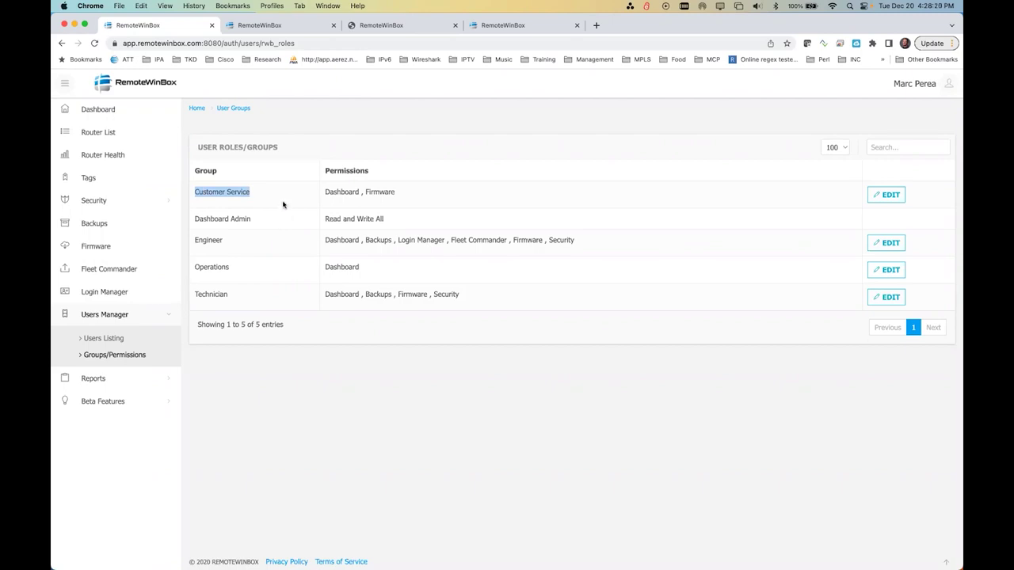
pyautogui.moveTo(324, 192); pyautogui.dragTo(397, 194)
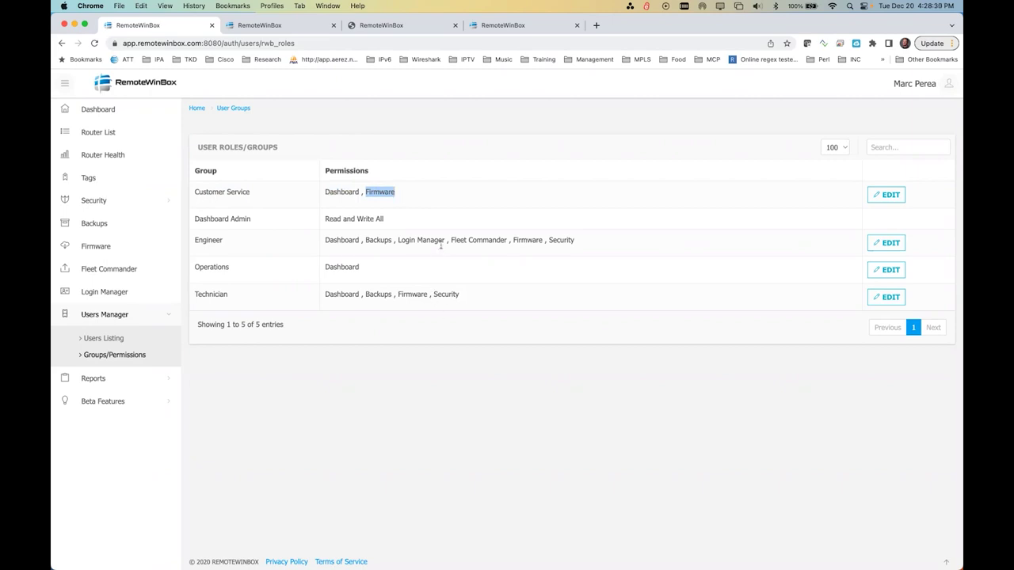
pyautogui.click(449, 238)
pyautogui.moveTo(449, 243); pyautogui.dragTo(584, 246)
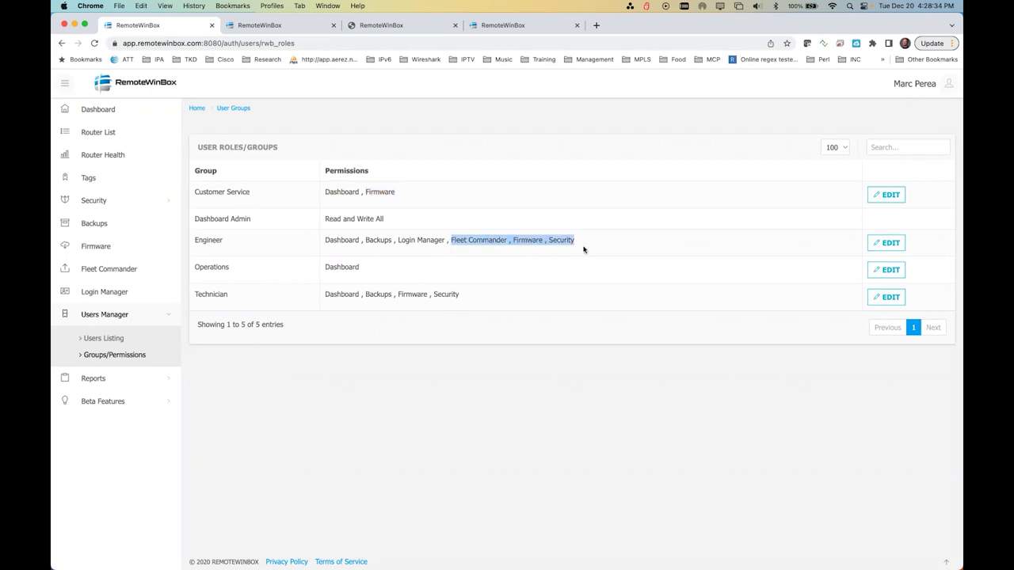
# Open Customer Service's privilege settings, view the Users Listing, then go to Fleet Commander
pyautogui.click(888, 195)
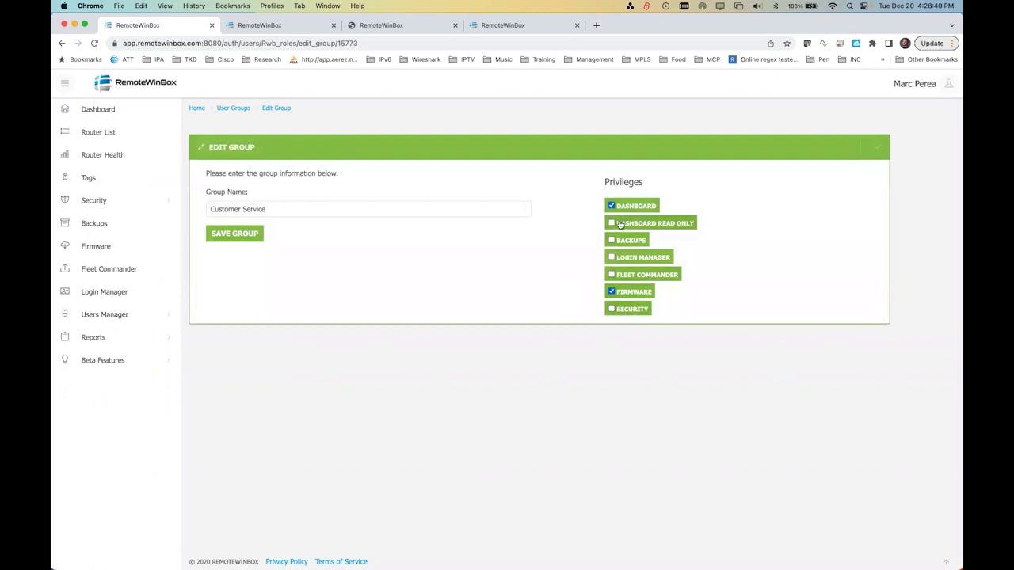
pyautogui.click(132, 319)
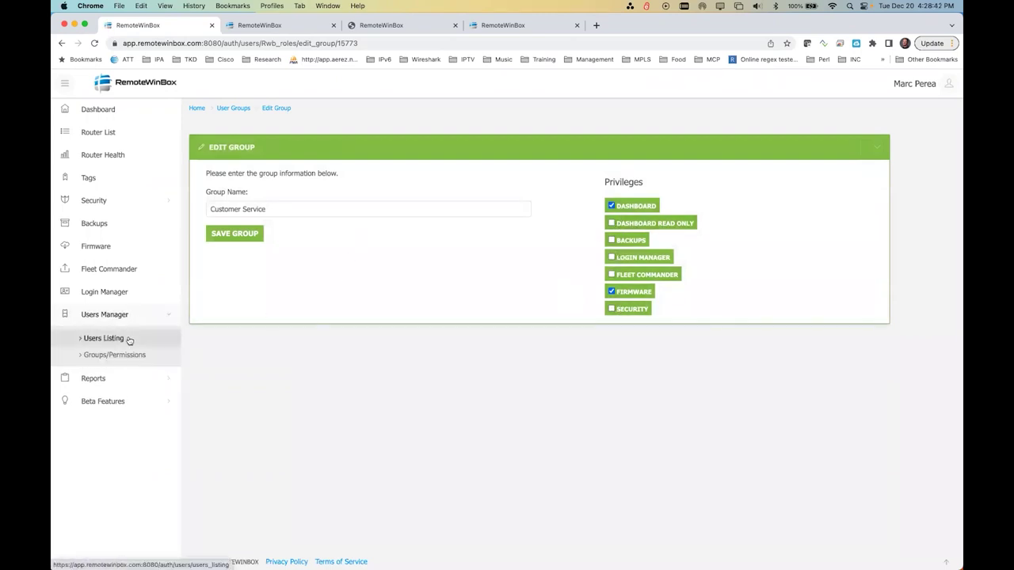
pyautogui.click(128, 339)
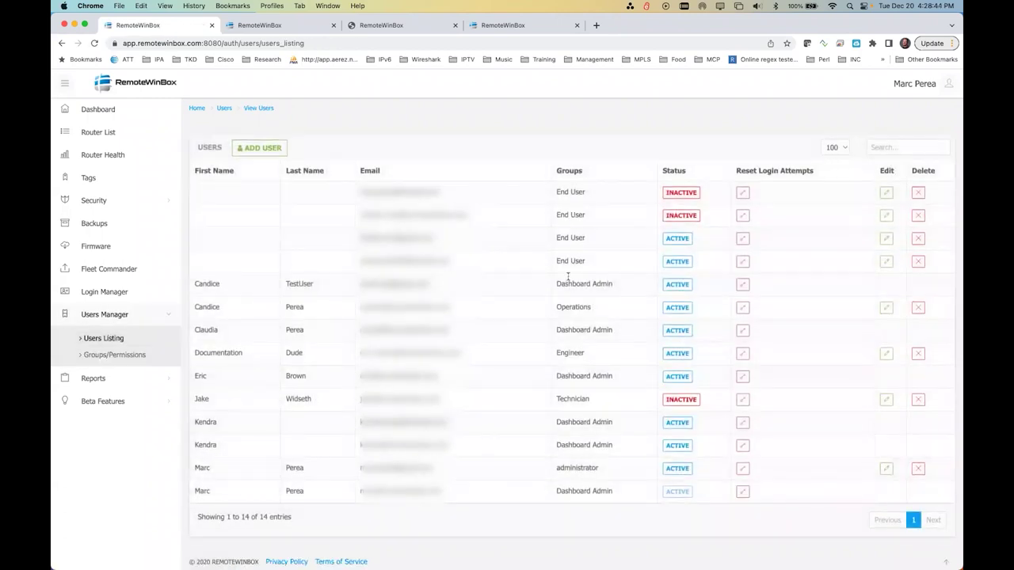
pyautogui.click(129, 270)
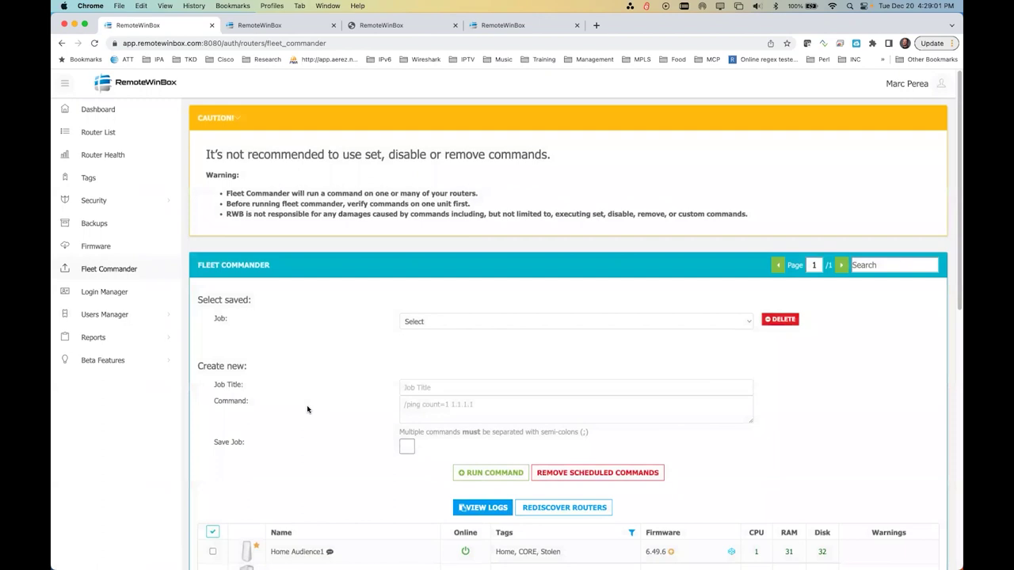
# Filter Fleet Commander's router list to the Home tag and select all listed routers
pyautogui.scroll(-3, 306, 405)
pyautogui.click(632, 384)
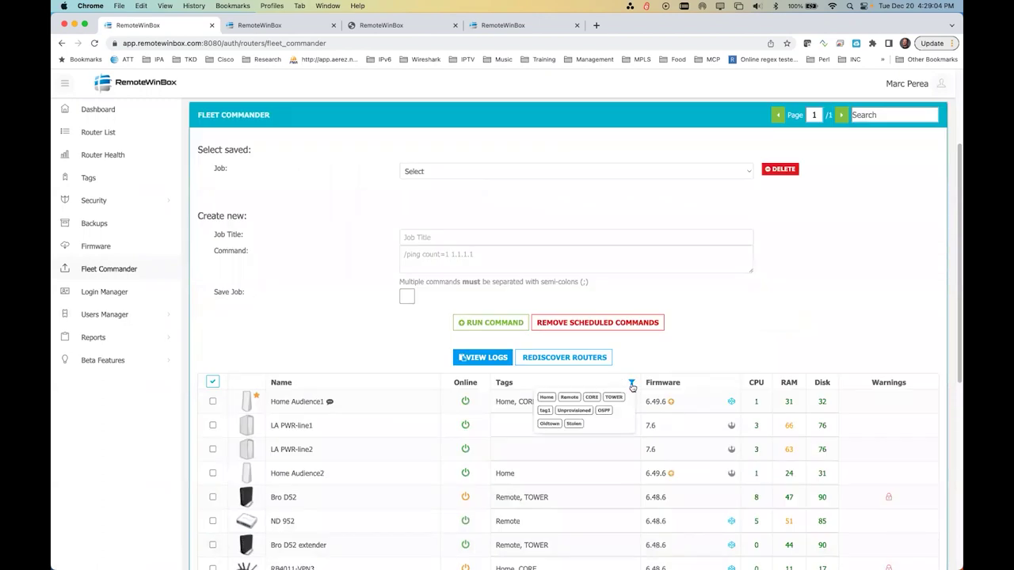
pyautogui.click(552, 399)
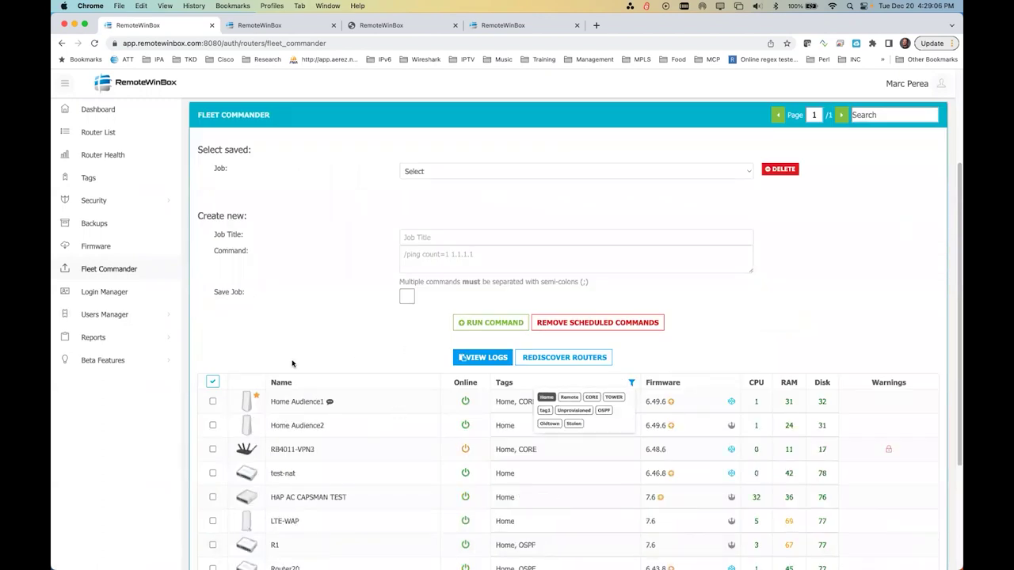
pyautogui.click(212, 382)
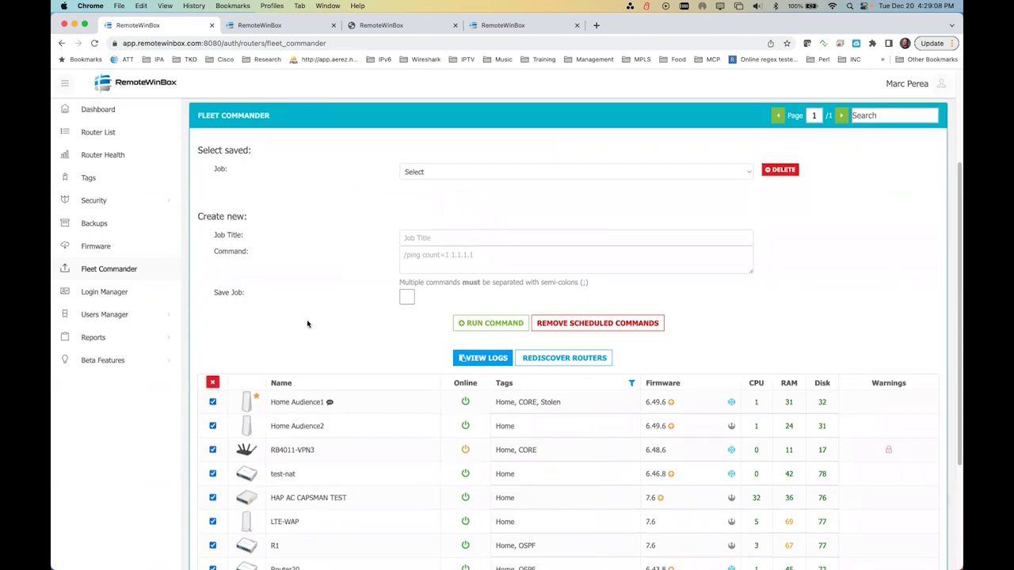
pyautogui.scroll(2, 310, 325)
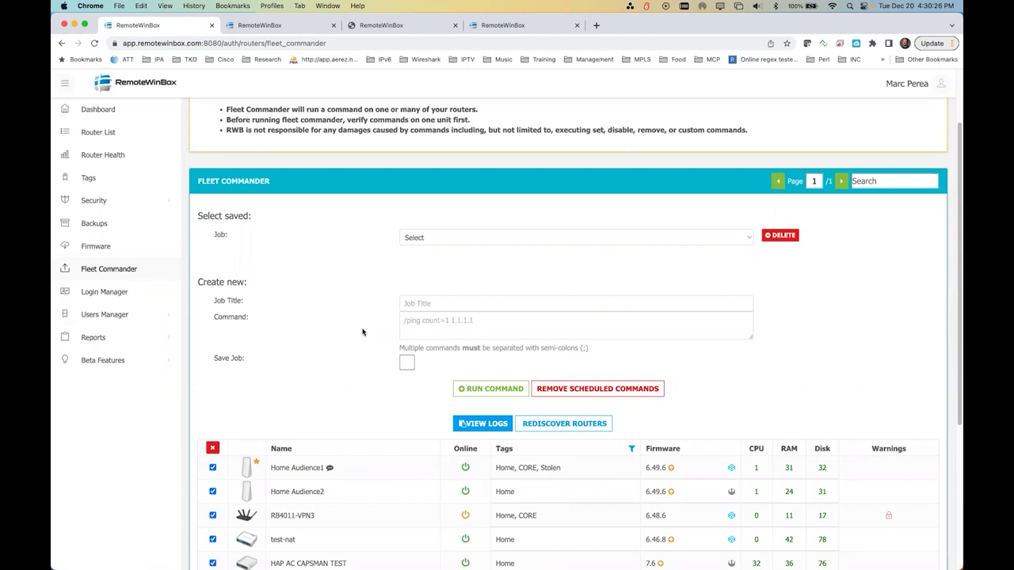
# Open Reports > Speedtest Results to see each router's upload, download and latency
pyautogui.click(117, 338)
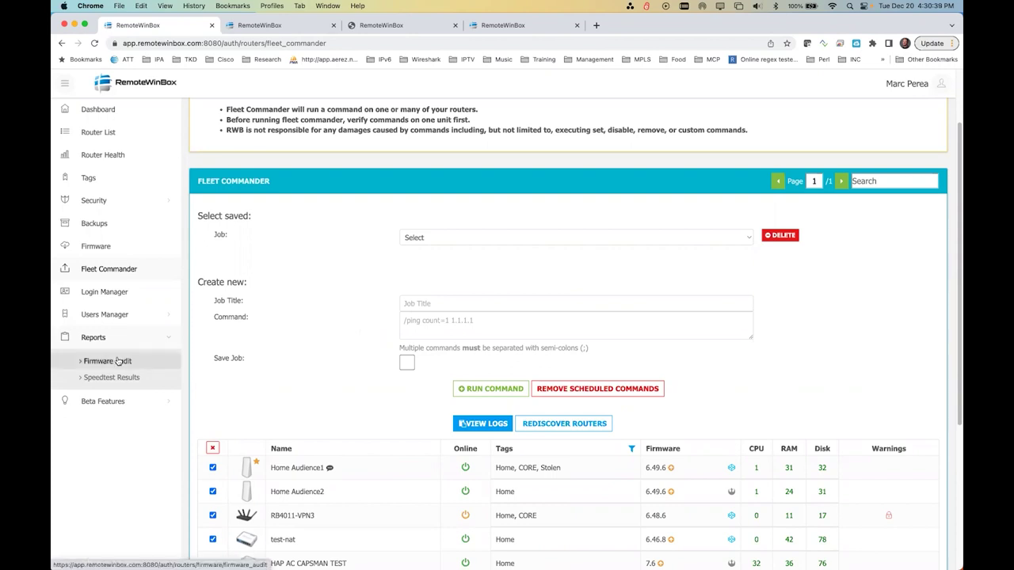
pyautogui.click(120, 382)
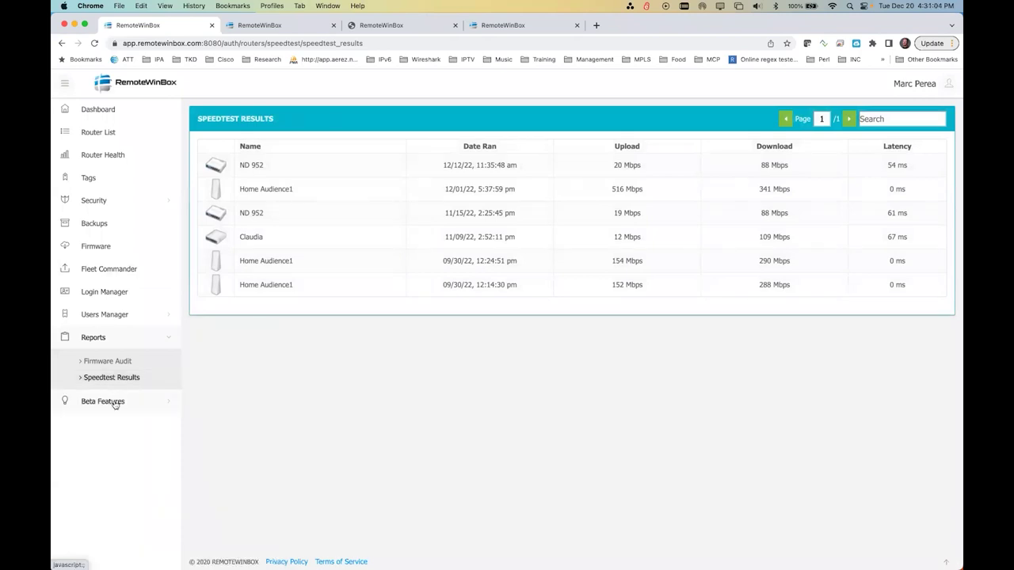
pyautogui.click(116, 403)
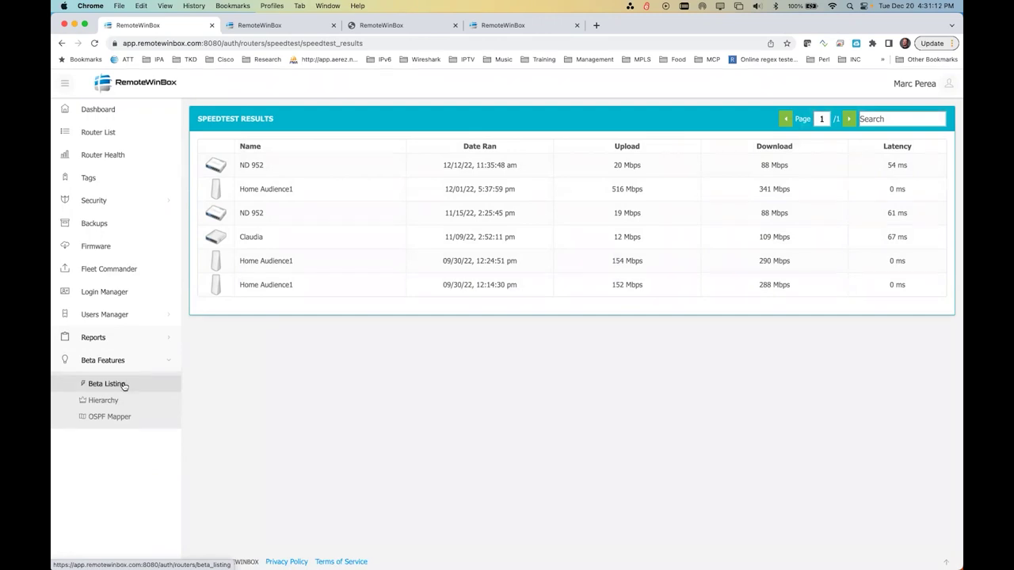
# From the Beta Listing, open Home Audience1's wifi settings and keep wlan1 channel width at 20/40mhz-XX
pyautogui.click(124, 384)
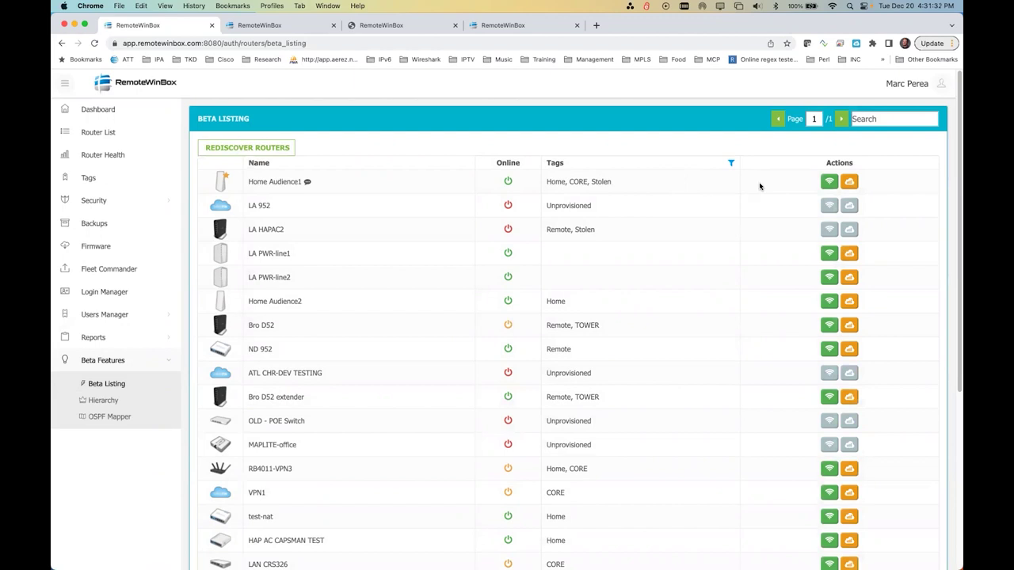
pyautogui.click(830, 184)
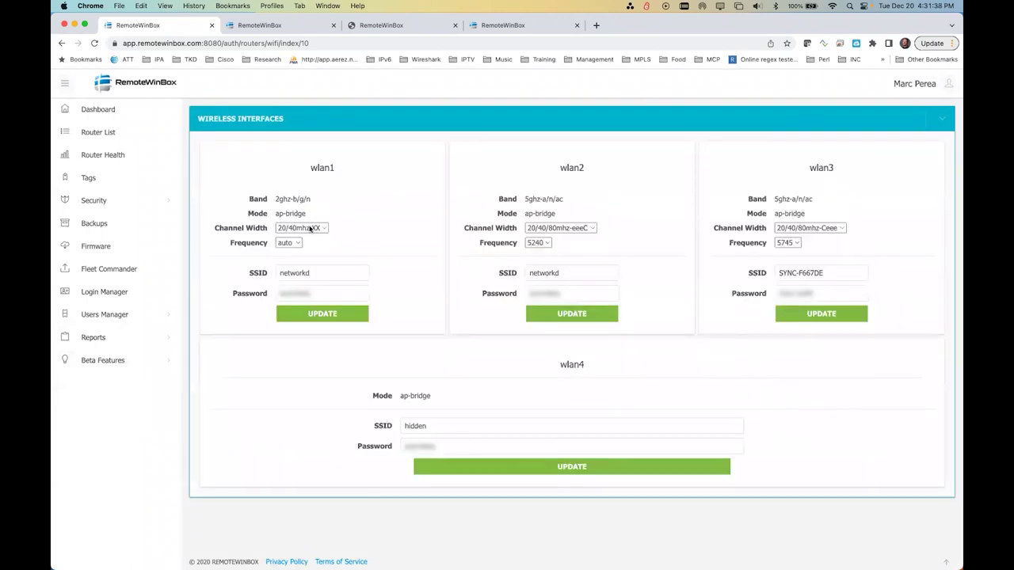
pyautogui.click(311, 228)
pyautogui.click(301, 242)
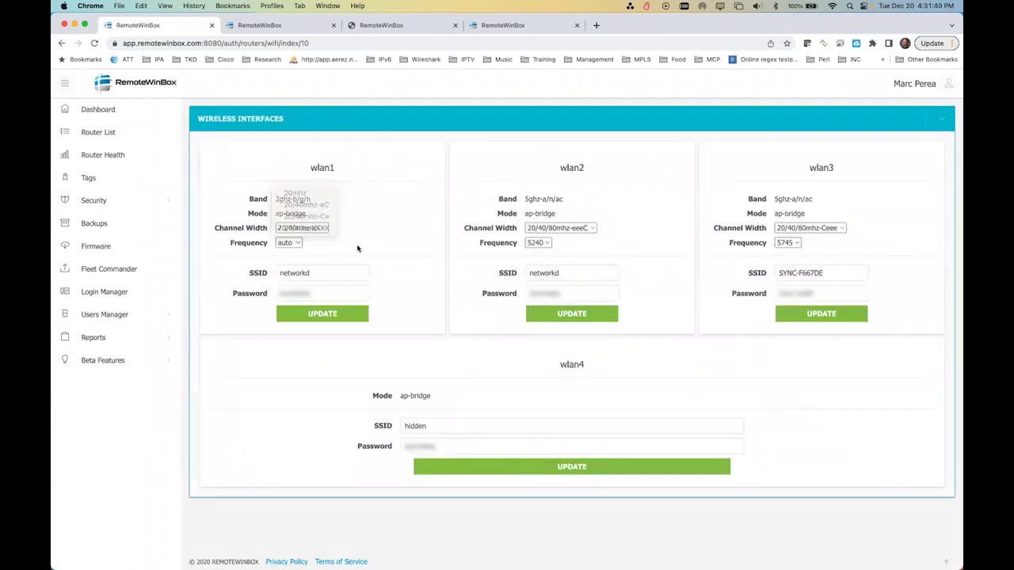
# Leave wlan1 frequency on auto and go back to the Beta Listing
pyautogui.click(296, 243)
pyautogui.click(296, 243)
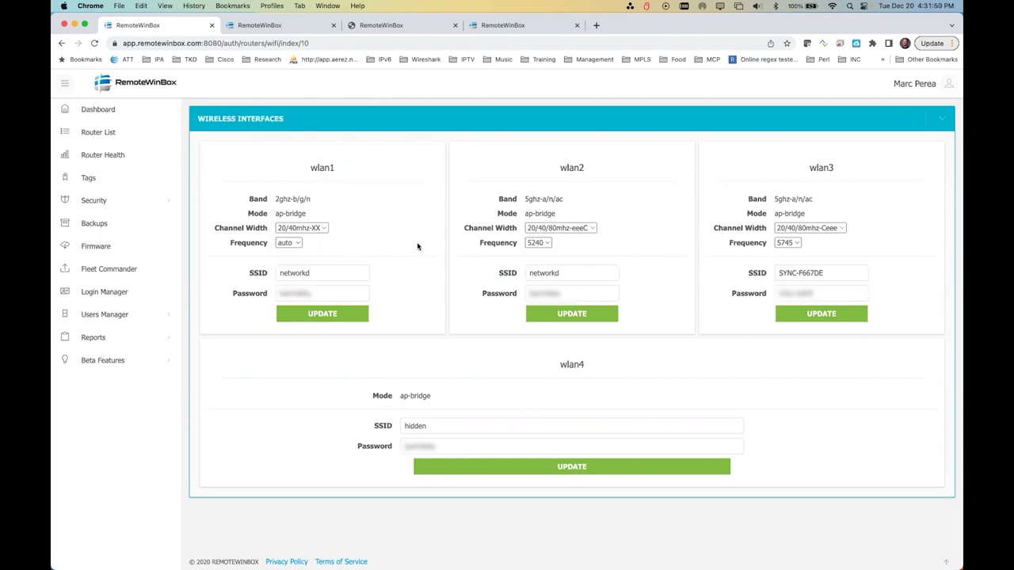
pyautogui.click(103, 360)
pyautogui.click(106, 383)
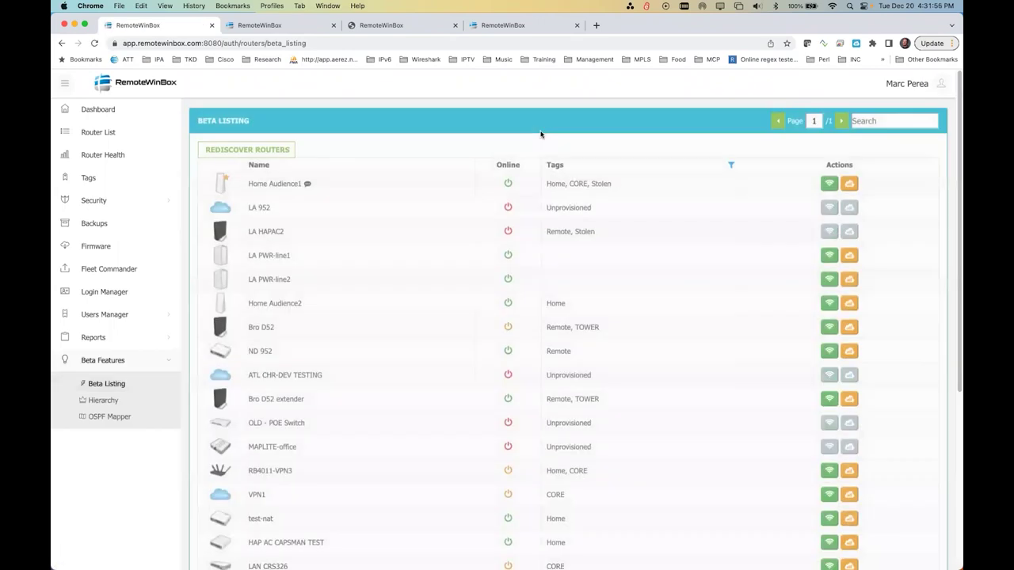
# Scan WiFi around Home Audience1, page through the WLAN2 and SYNC-F667DE results, then switch to Airtime
pyautogui.click(849, 182)
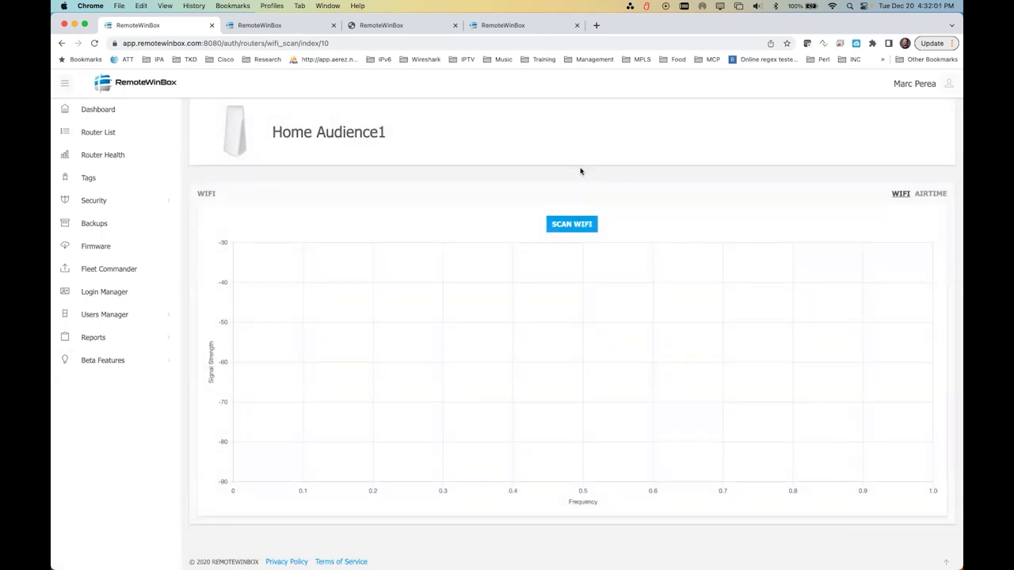
pyautogui.click(578, 223)
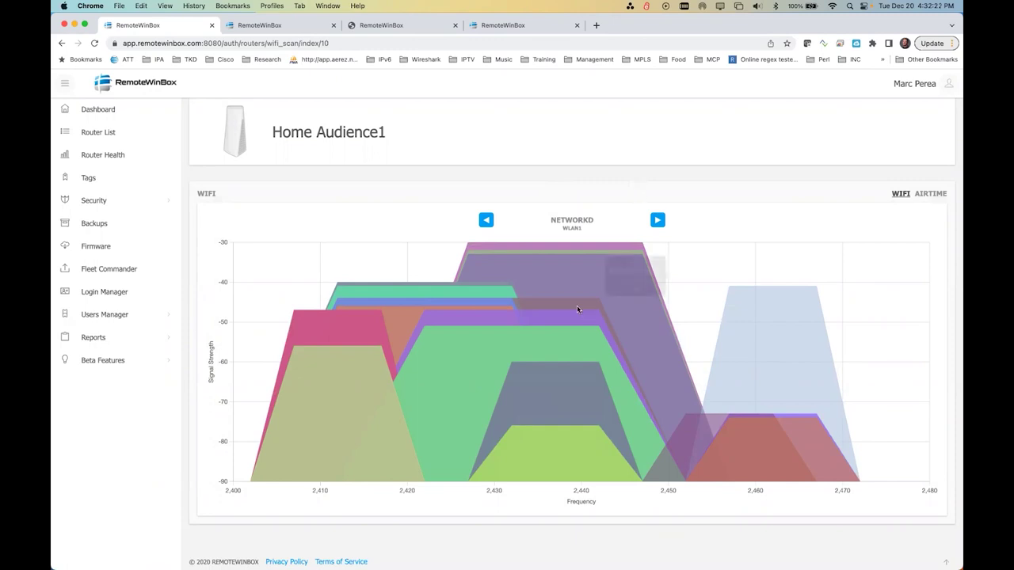
pyautogui.moveTo(552, 259)
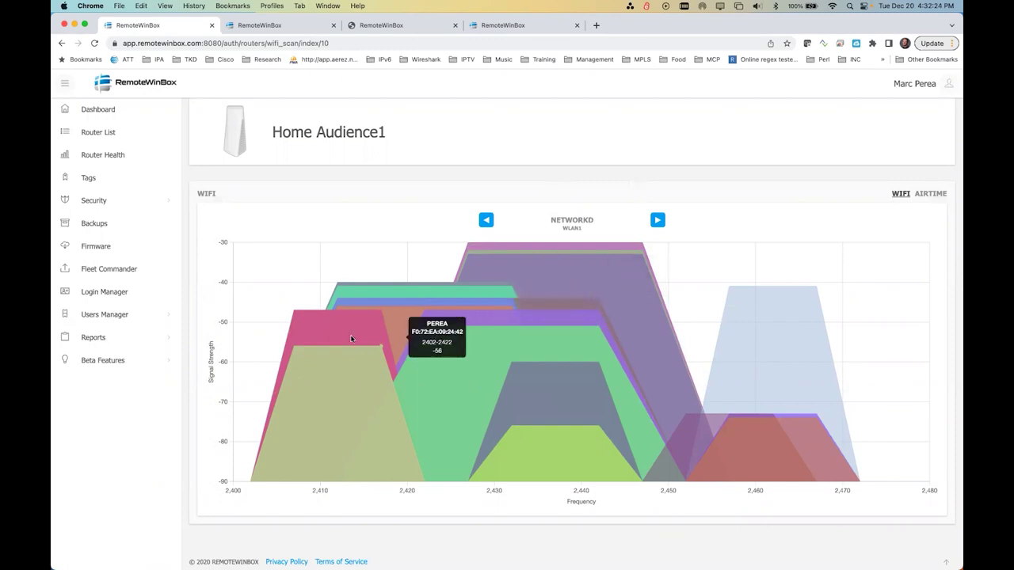
pyautogui.moveTo(339, 336)
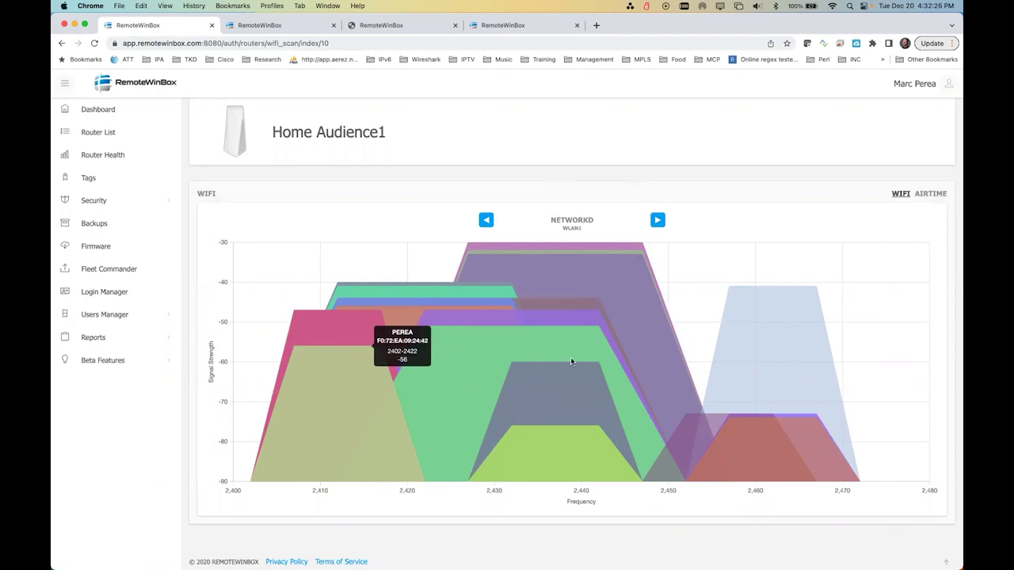
pyautogui.moveTo(833, 382)
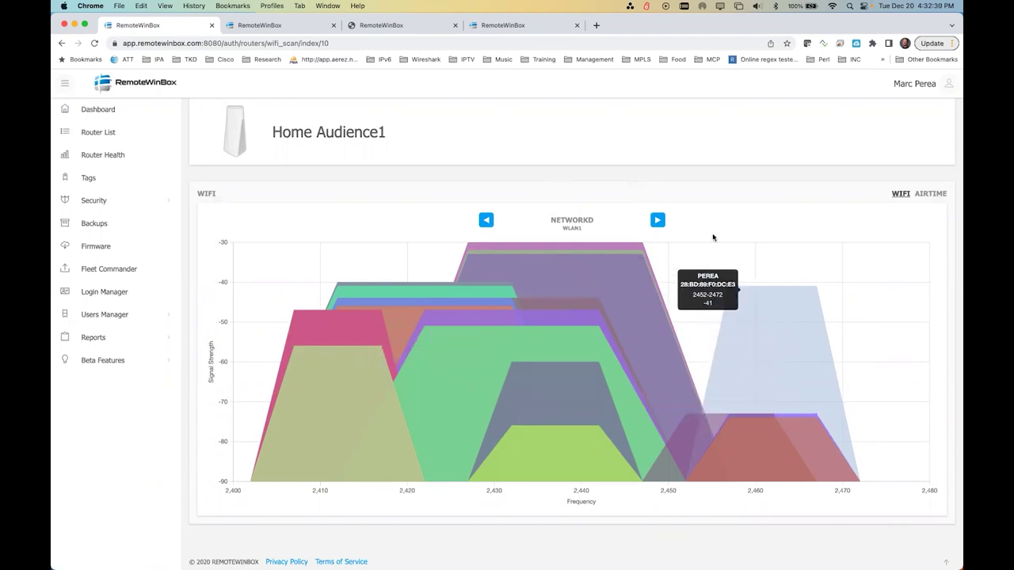
pyautogui.click(657, 220)
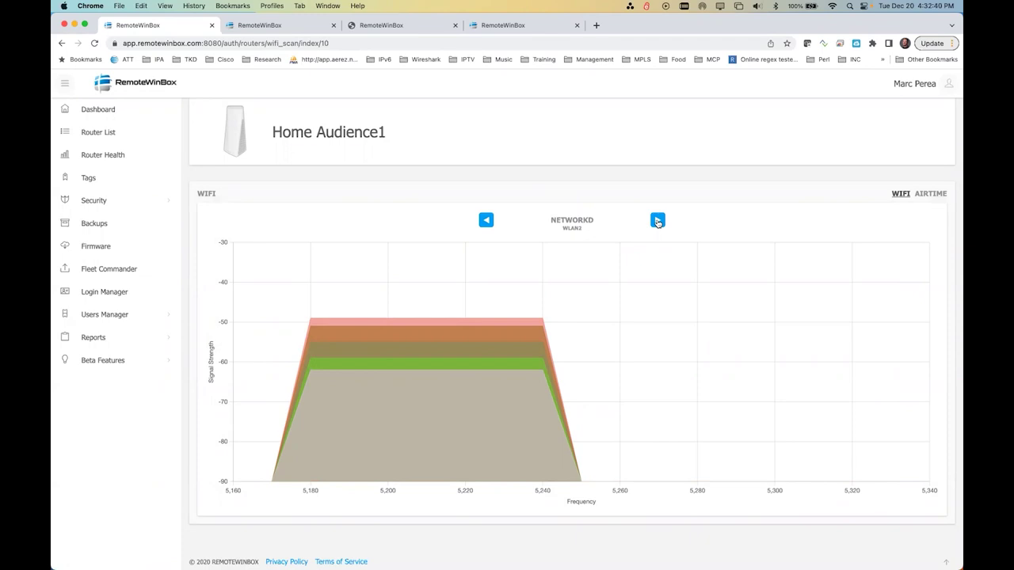
pyautogui.click(657, 220)
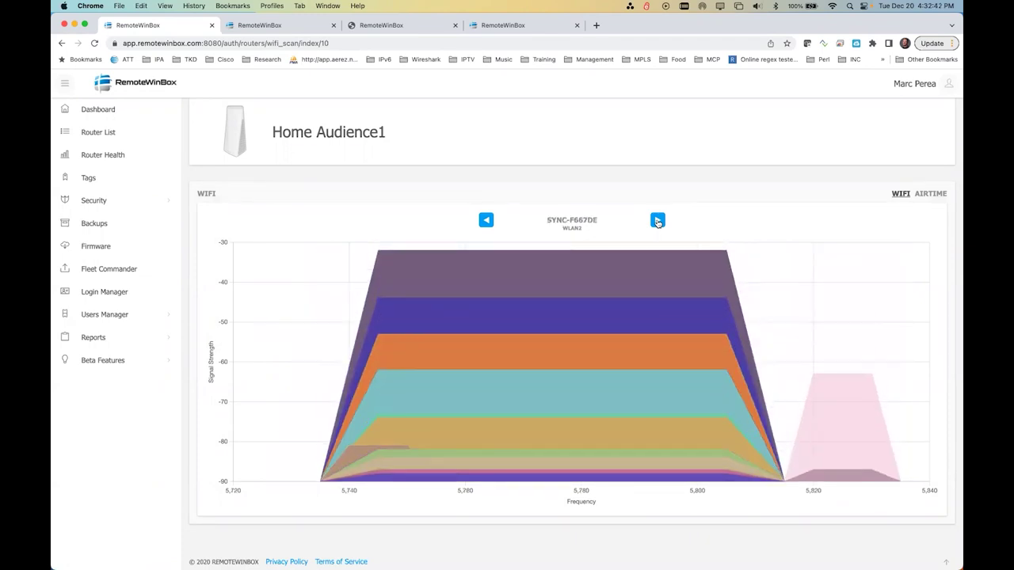
pyautogui.click(931, 193)
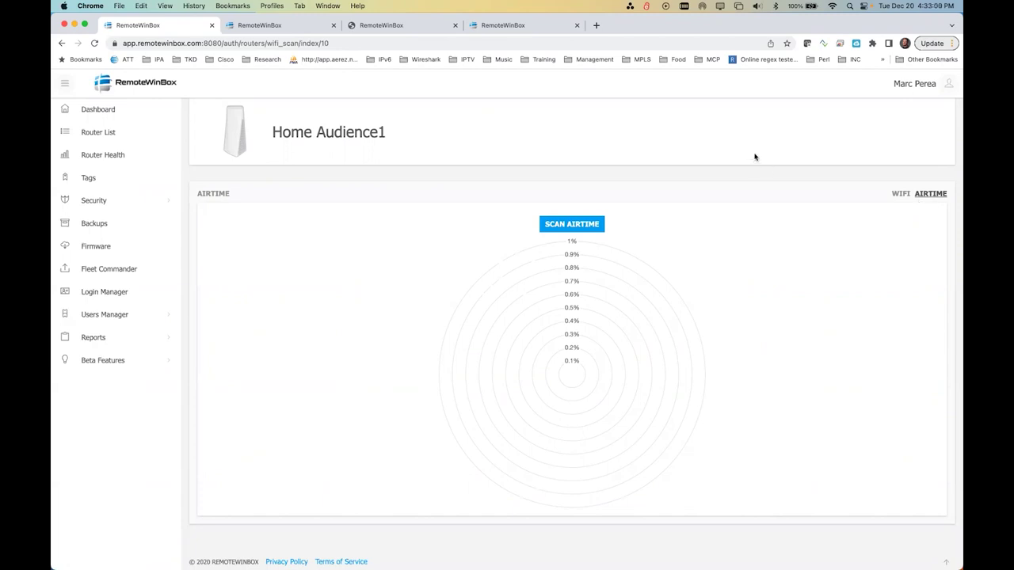
# Run an airtime scan on Home Audience1, accepting the interruption warning, and show WLAN2's channel usage
pyautogui.click(566, 226)
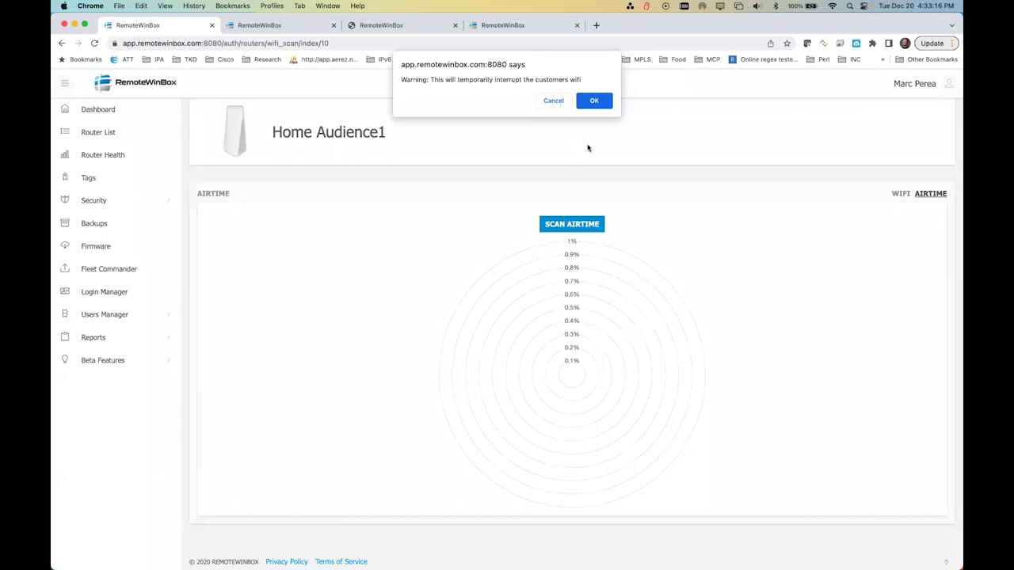
pyautogui.click(595, 103)
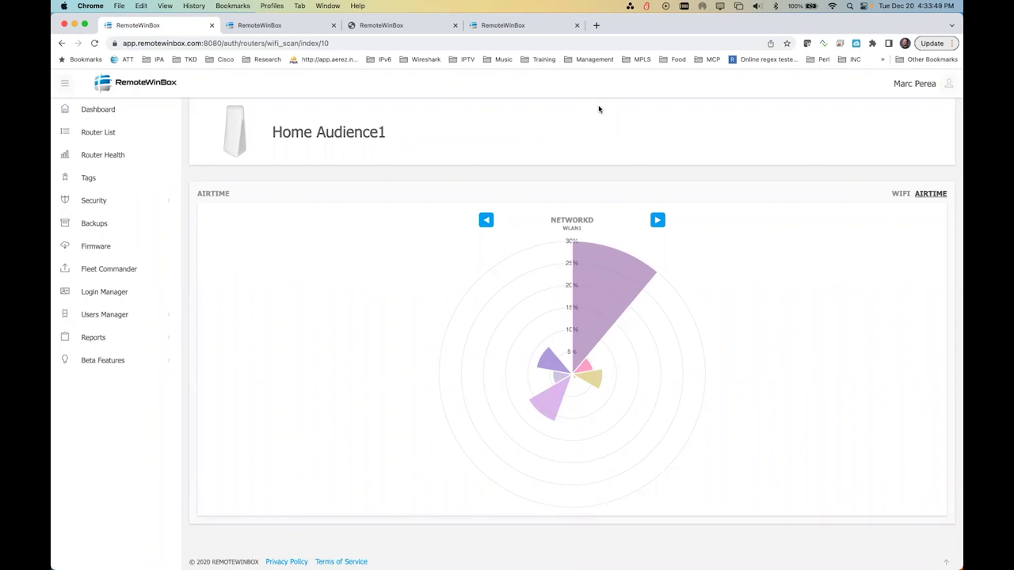
pyautogui.moveTo(606, 280)
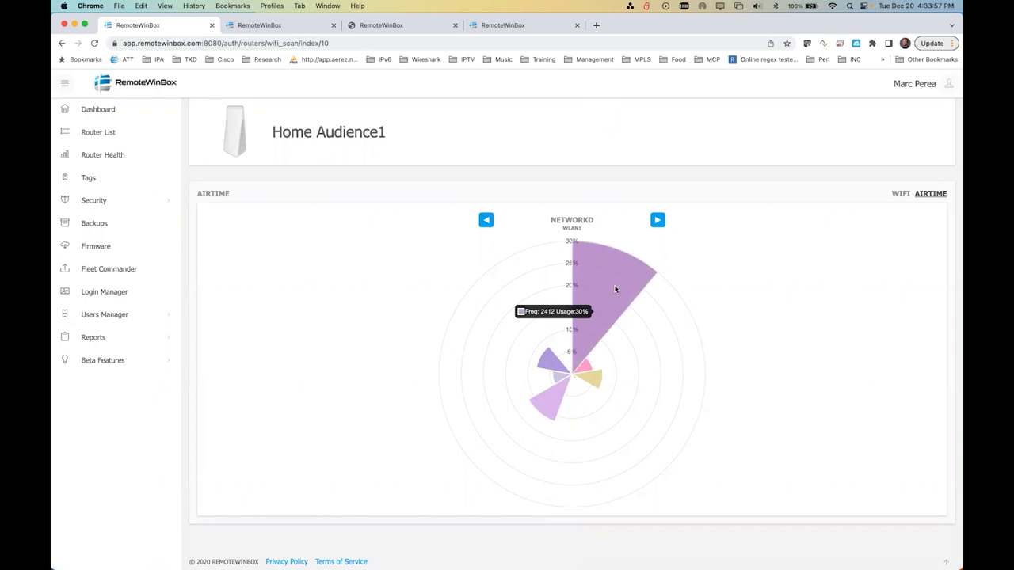
pyautogui.click(657, 220)
# Open the beta Hierarchy page showing all routers under Root
pyautogui.moveTo(631, 295)
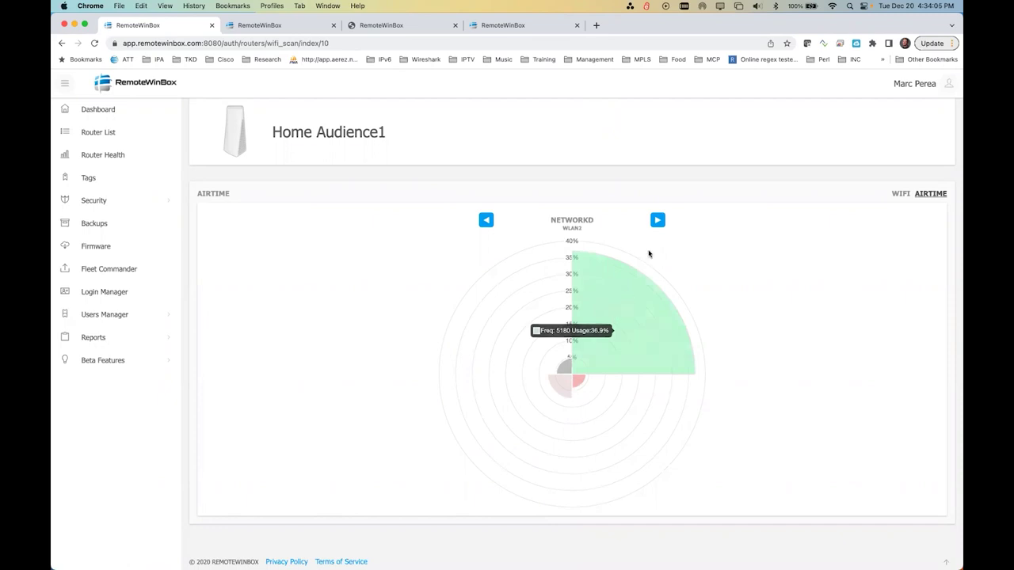
pyautogui.click(657, 219)
pyautogui.click(103, 360)
pyautogui.click(103, 400)
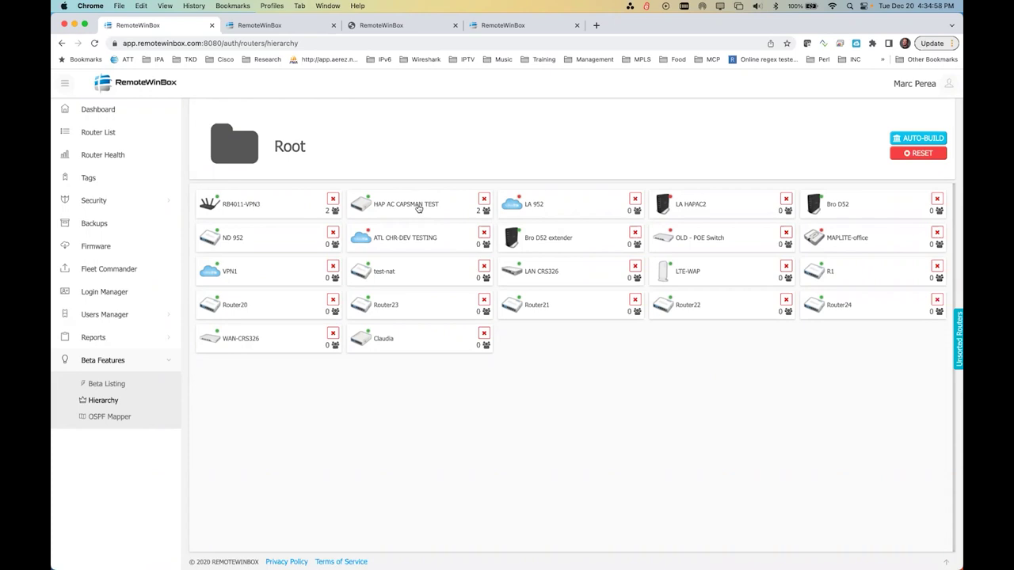
# Open the OSPF Network Mapper from Beta Features
pyautogui.click(116, 422)
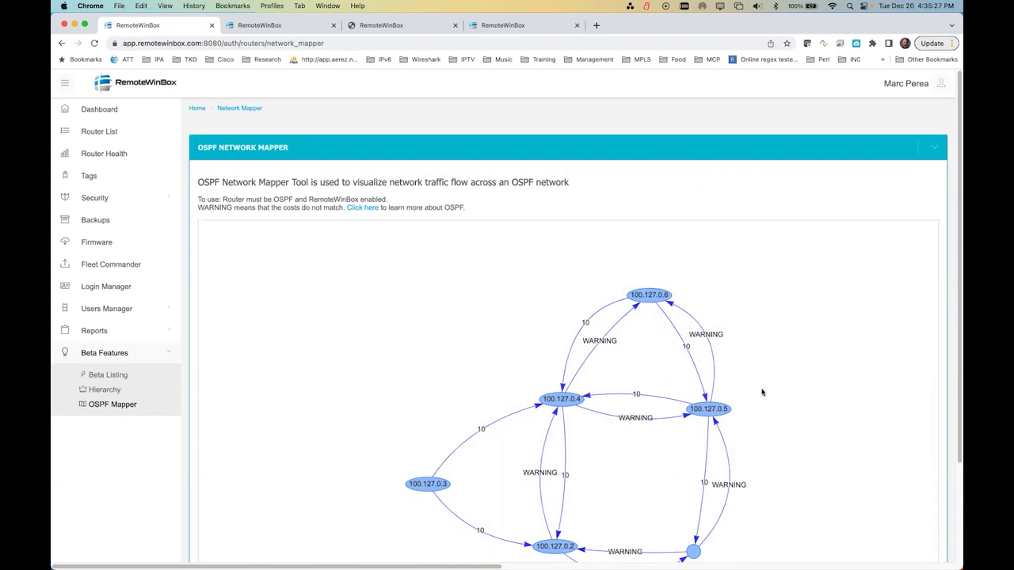
# Scroll the OSPF map and drag node 100.127.0.4 to a new position
pyautogui.scroll(-2, 736, 352)
pyautogui.scroll(-2, 736, 352)
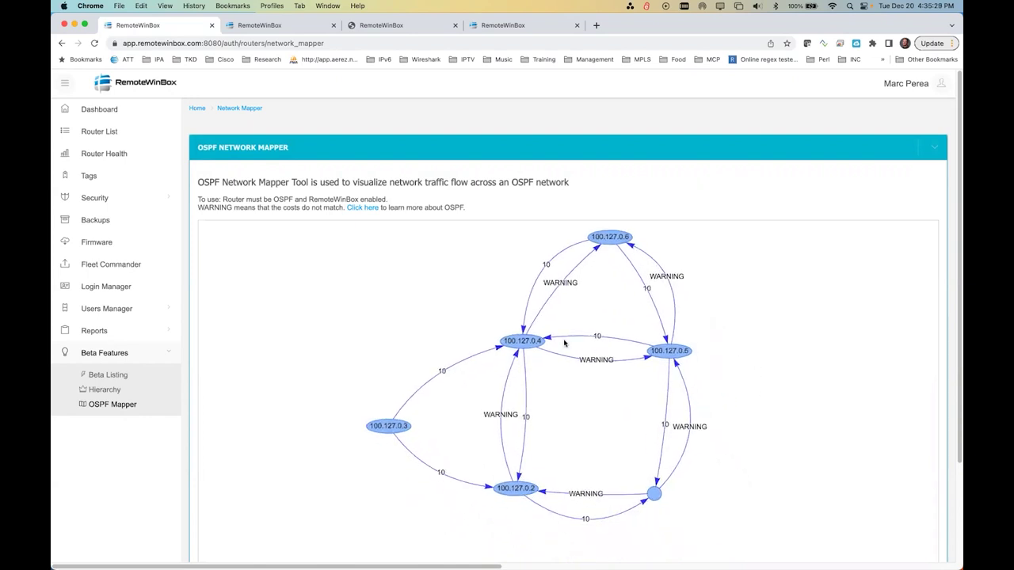
pyautogui.moveTo(528, 346); pyautogui.dragTo(383, 319)
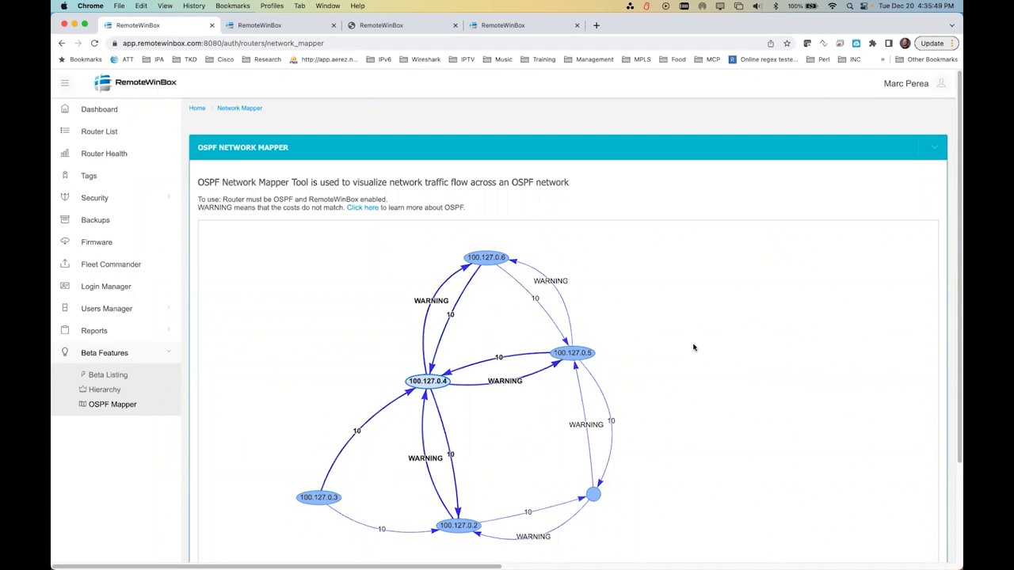
# Go back to the Dashboard showing 26 routers: 16 online, 5 permission issue, 5 offline
pyautogui.click(135, 112)
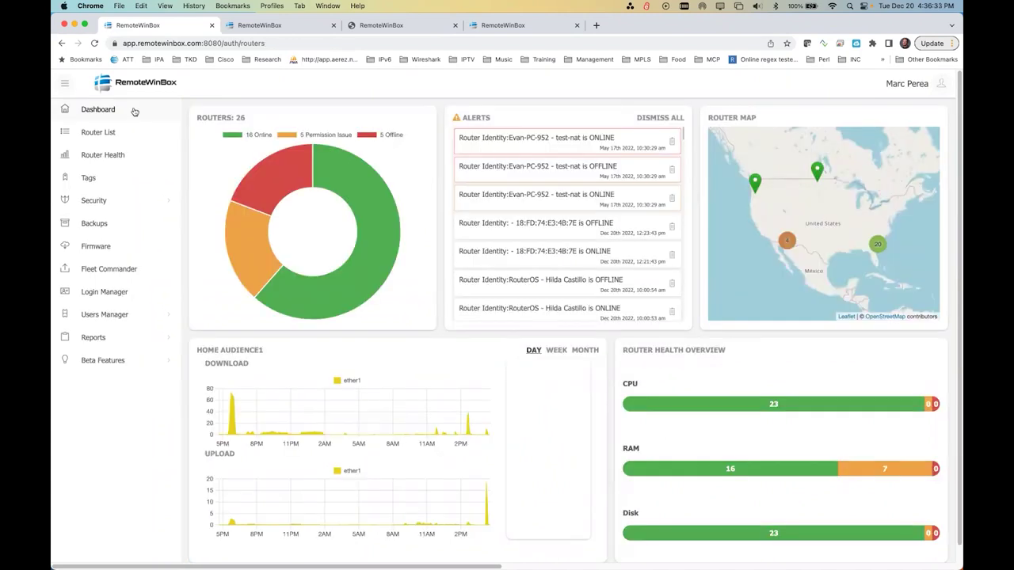